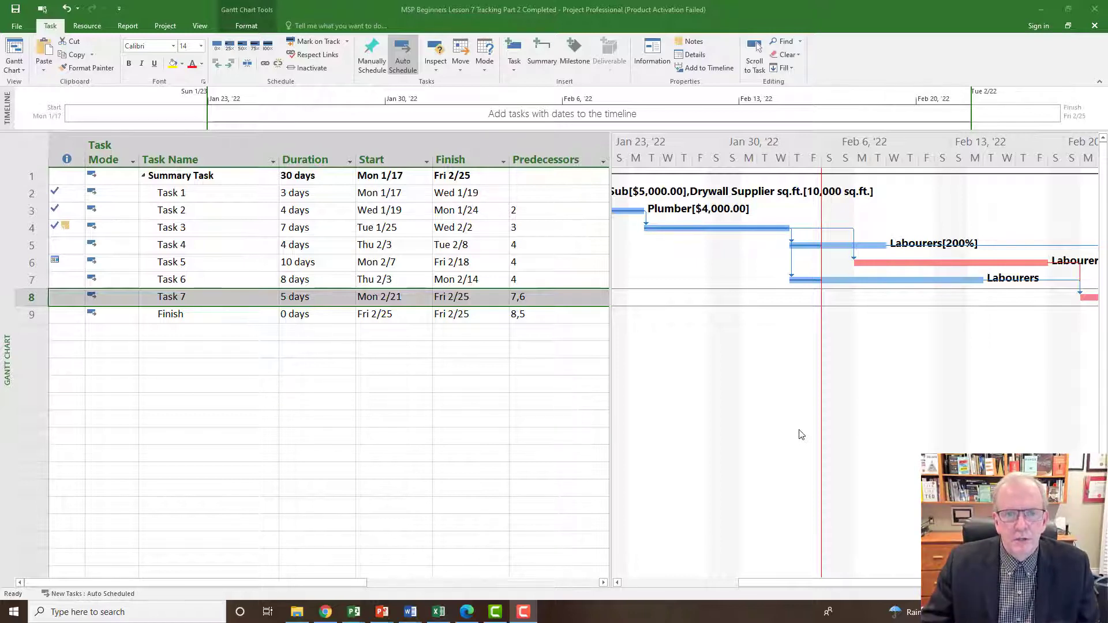
click(315, 385)
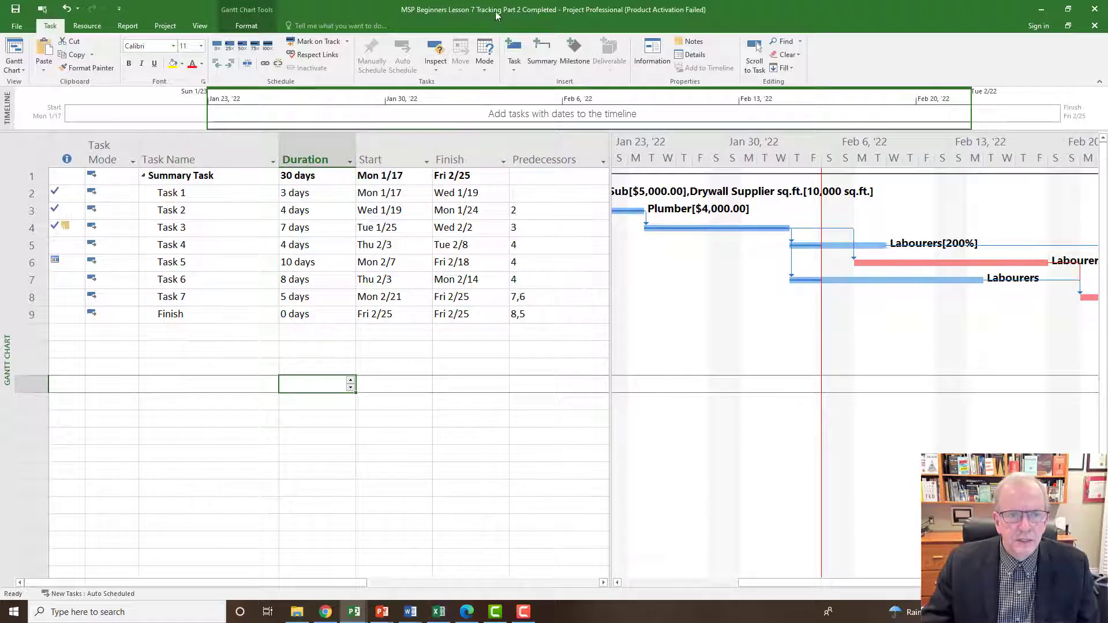
click(162, 337)
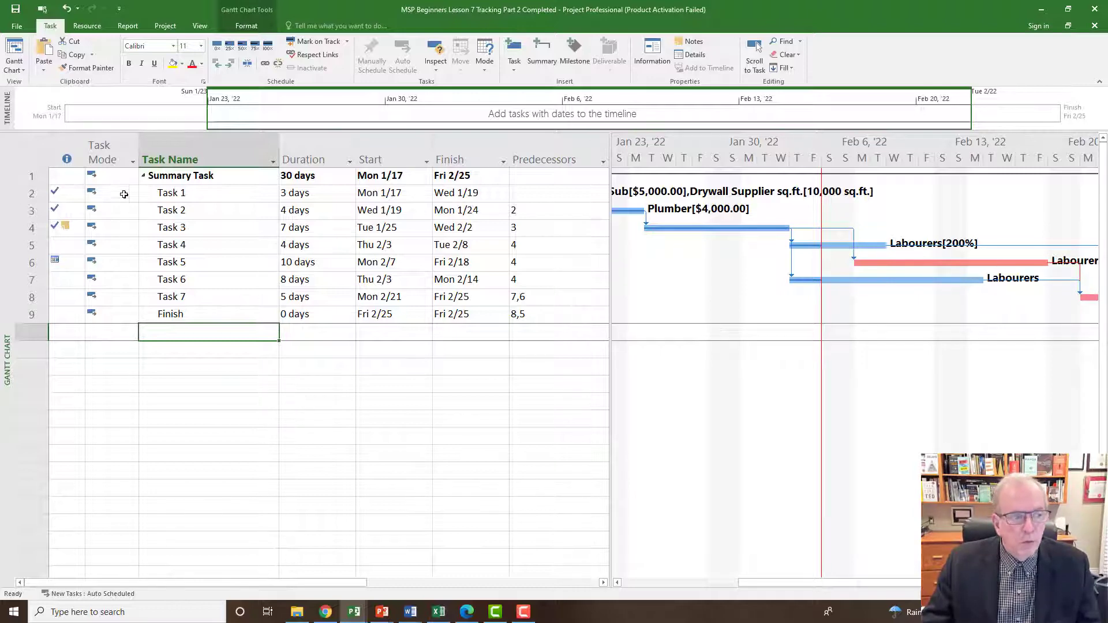
Display the Variance table in the Gantt Chart view and widen the table area to show the Finish Variance column.
click(29, 153)
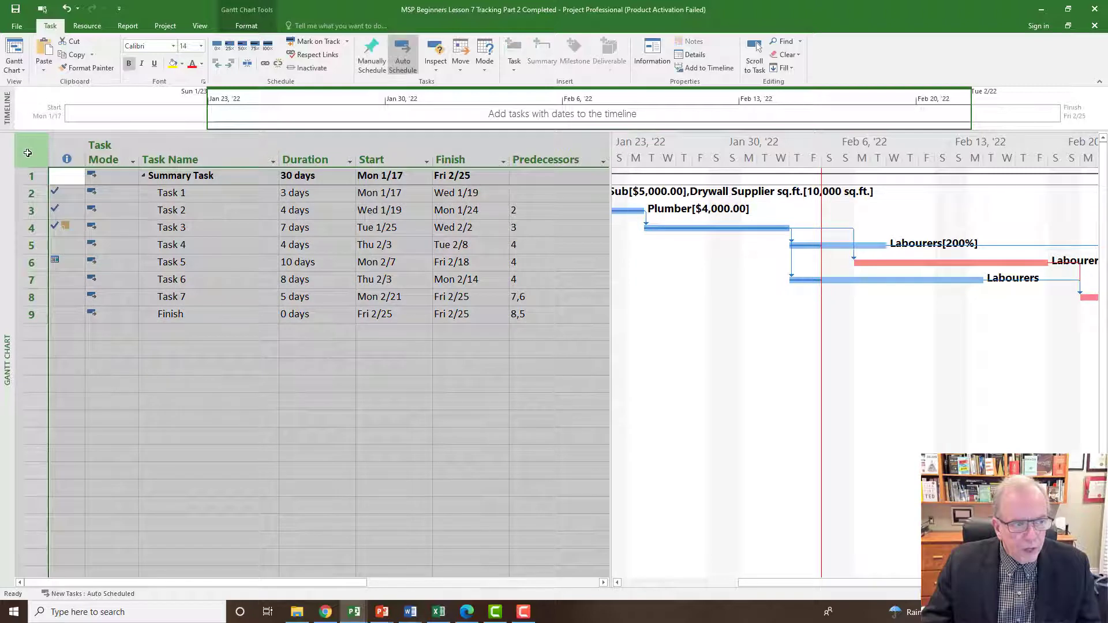
right_click(31, 149)
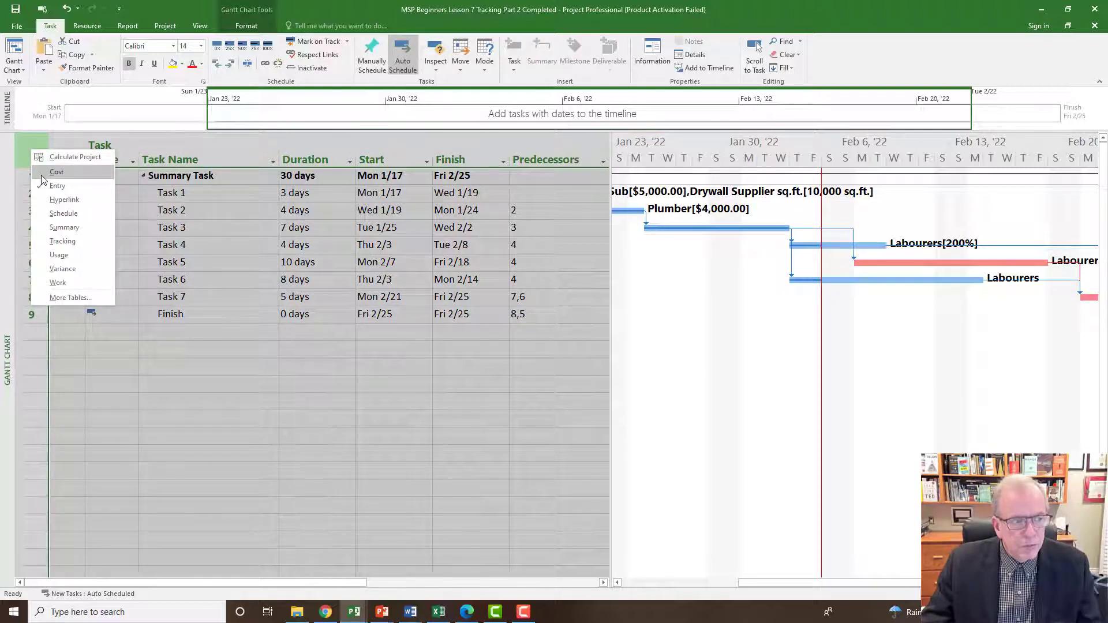
click(62, 269)
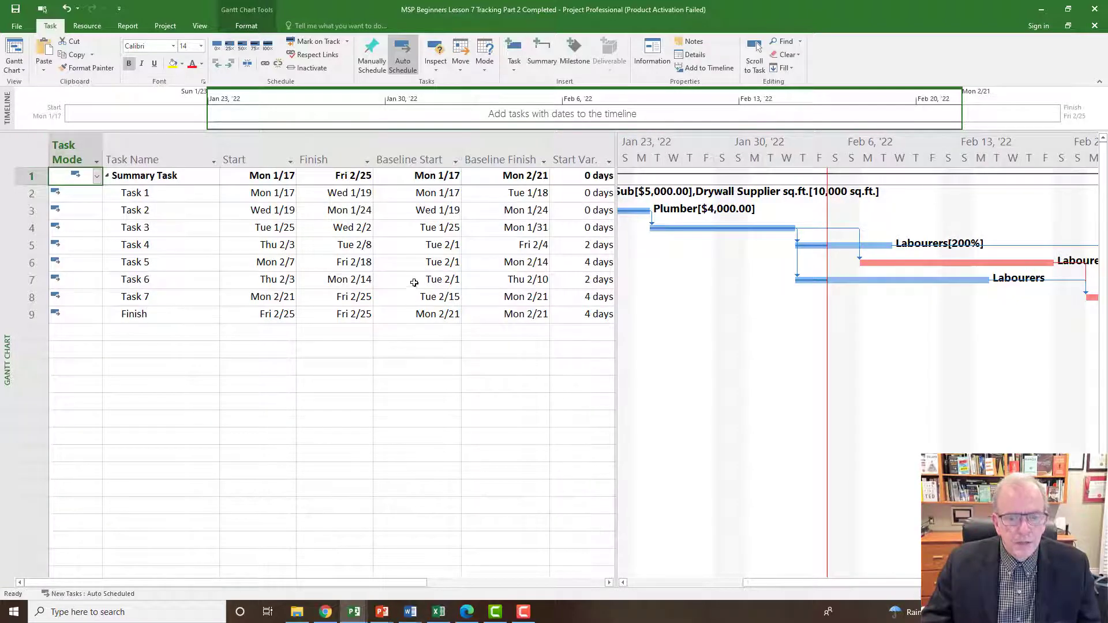
drag(615, 281, 687, 322)
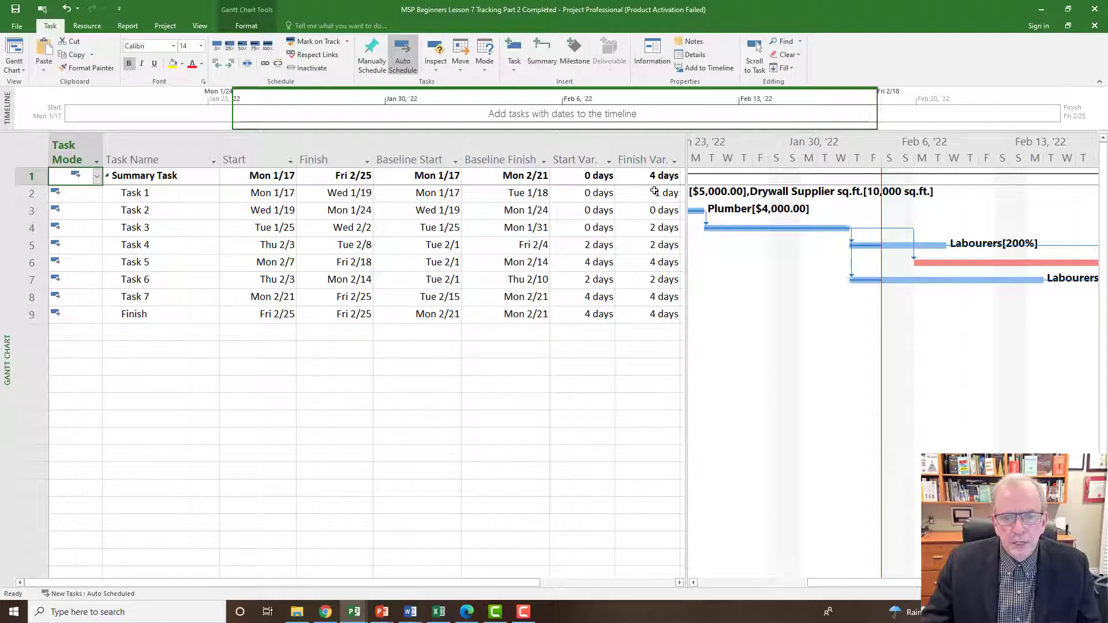
drag(687, 212, 685, 213)
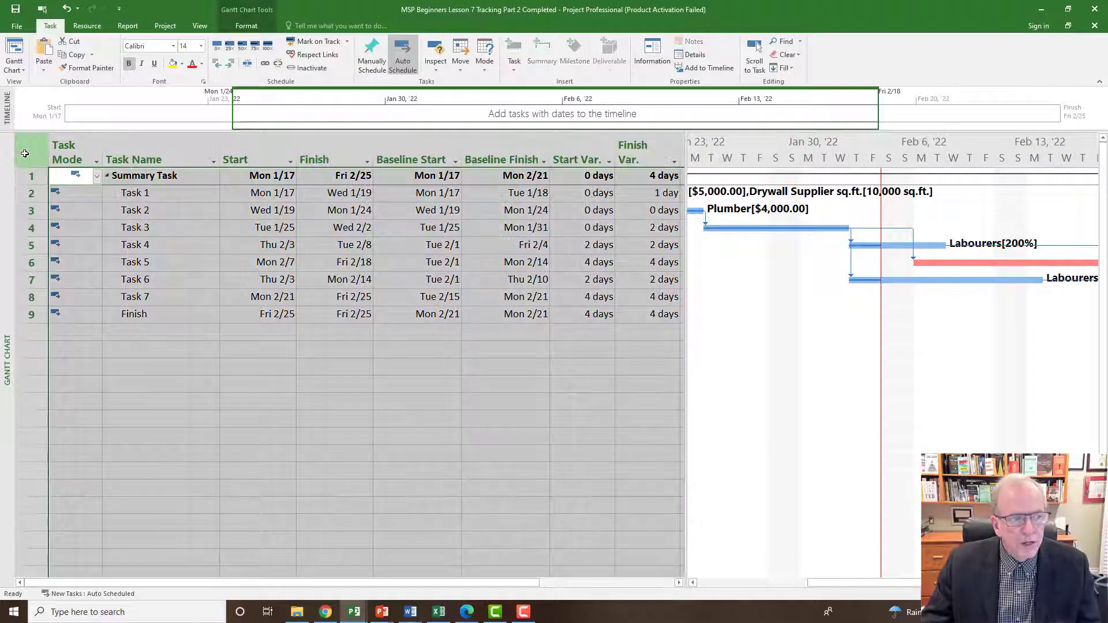
Switch the Gantt Chart's table to Cost and check the baseline cost of Task 1.
right_click(25, 153)
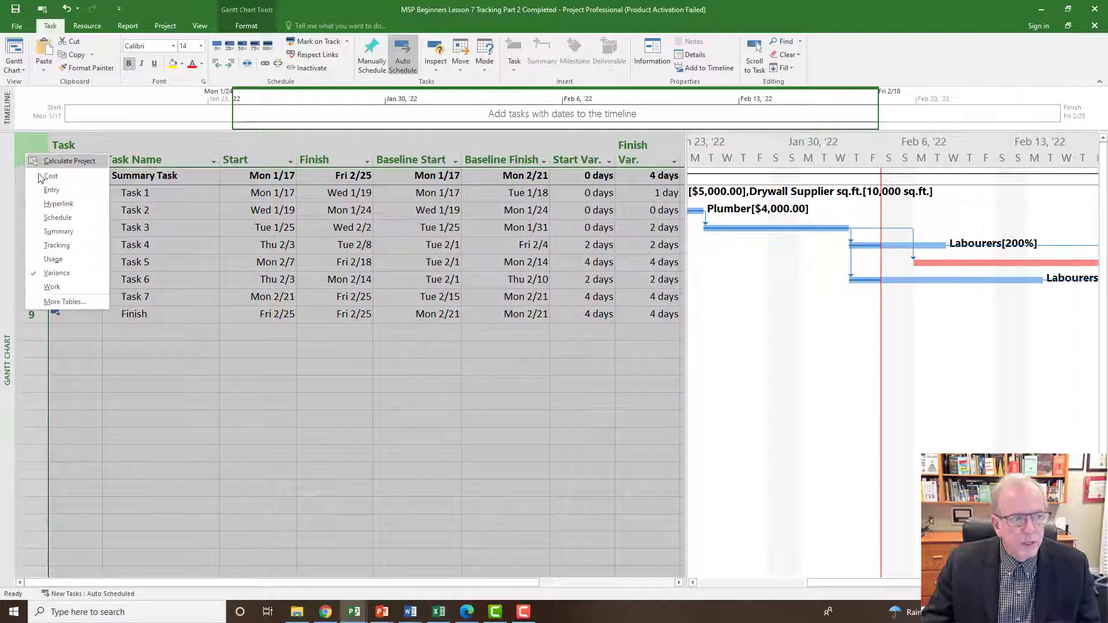
click(49, 175)
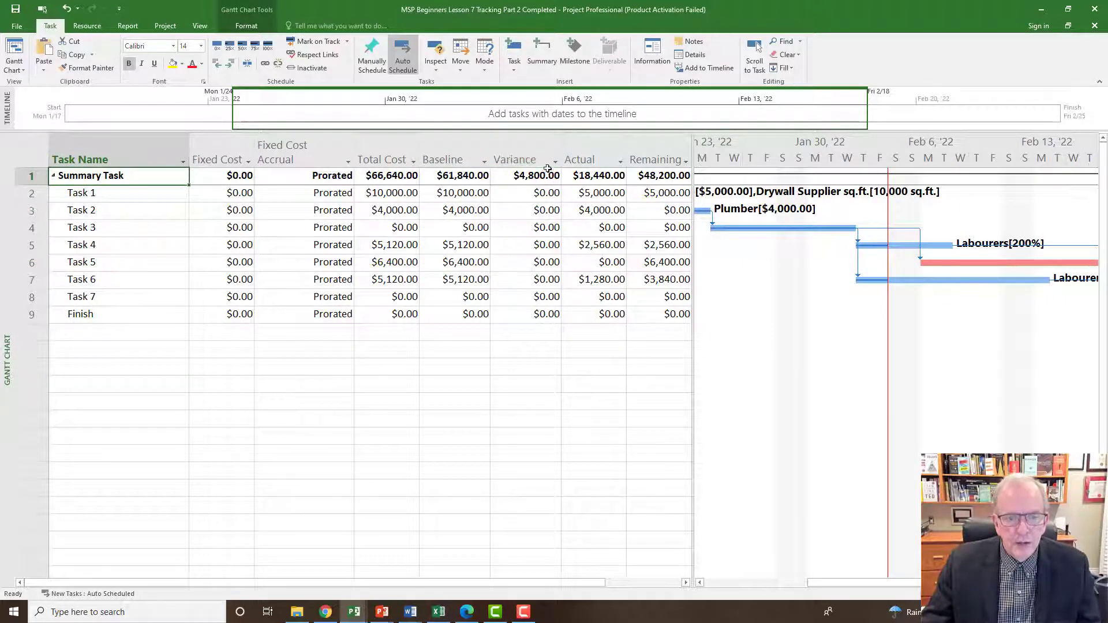
mouse_move(541, 163)
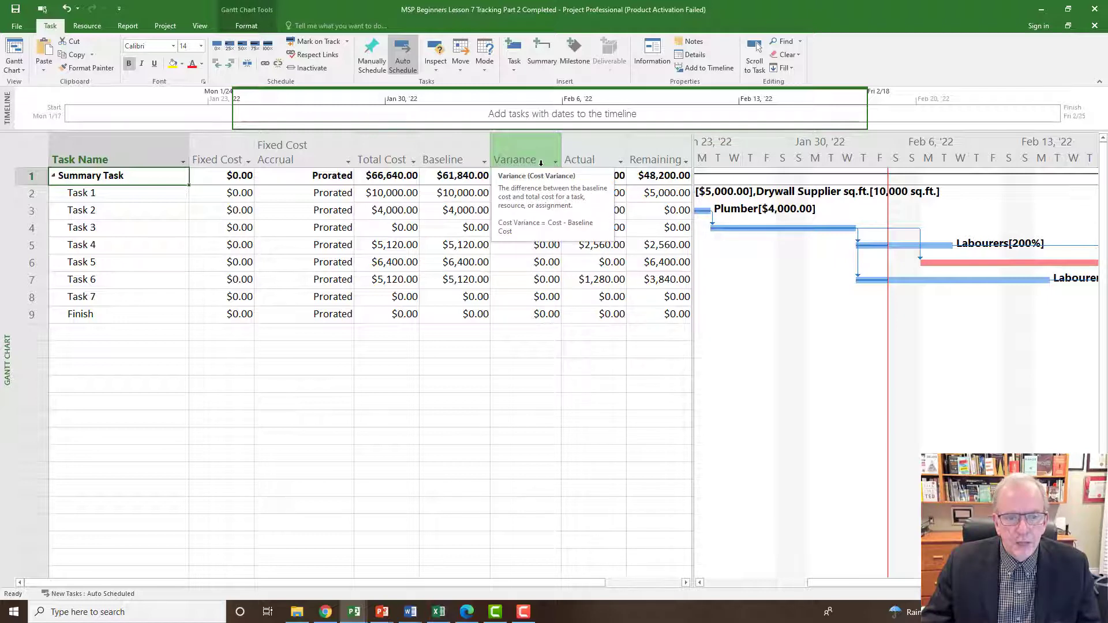
click(441, 194)
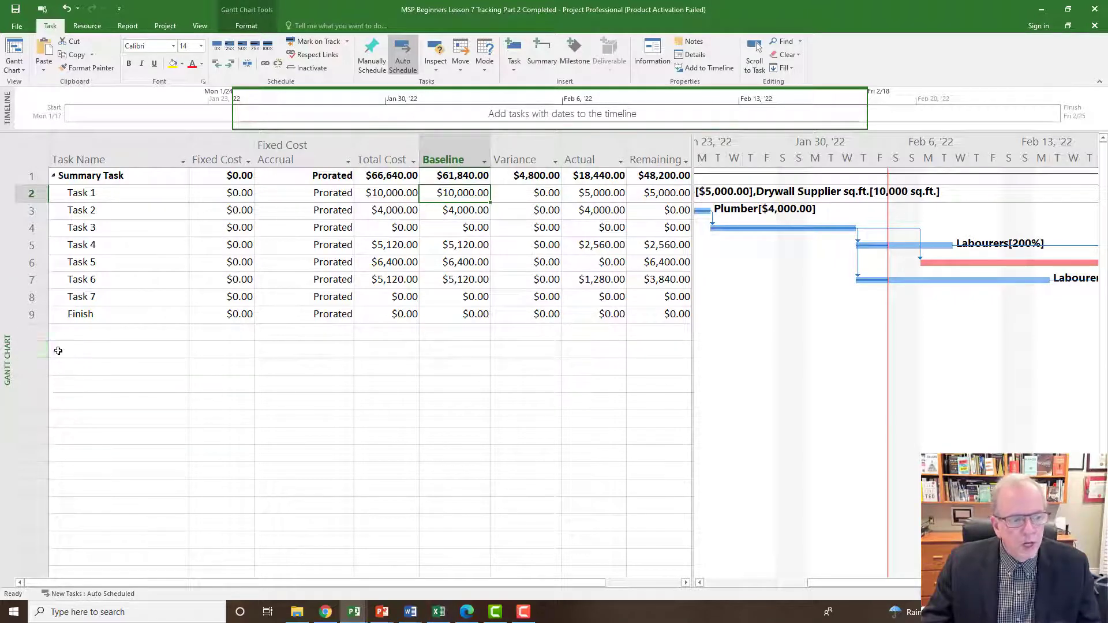
Open the Resource Sheet view and display its Entry table.
right_click(5, 346)
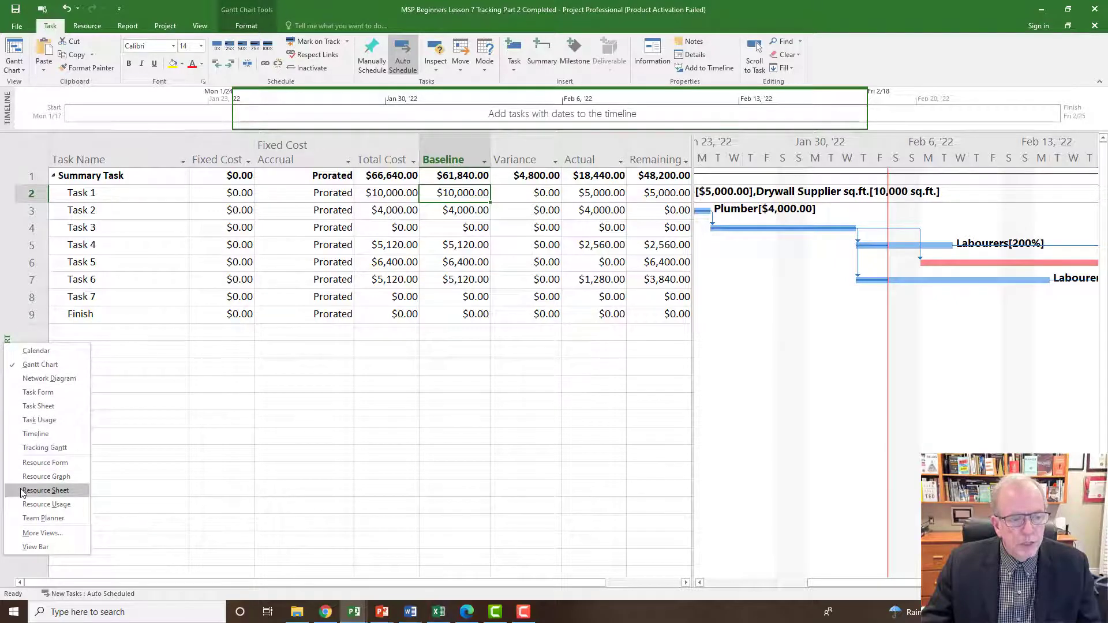
click(45, 491)
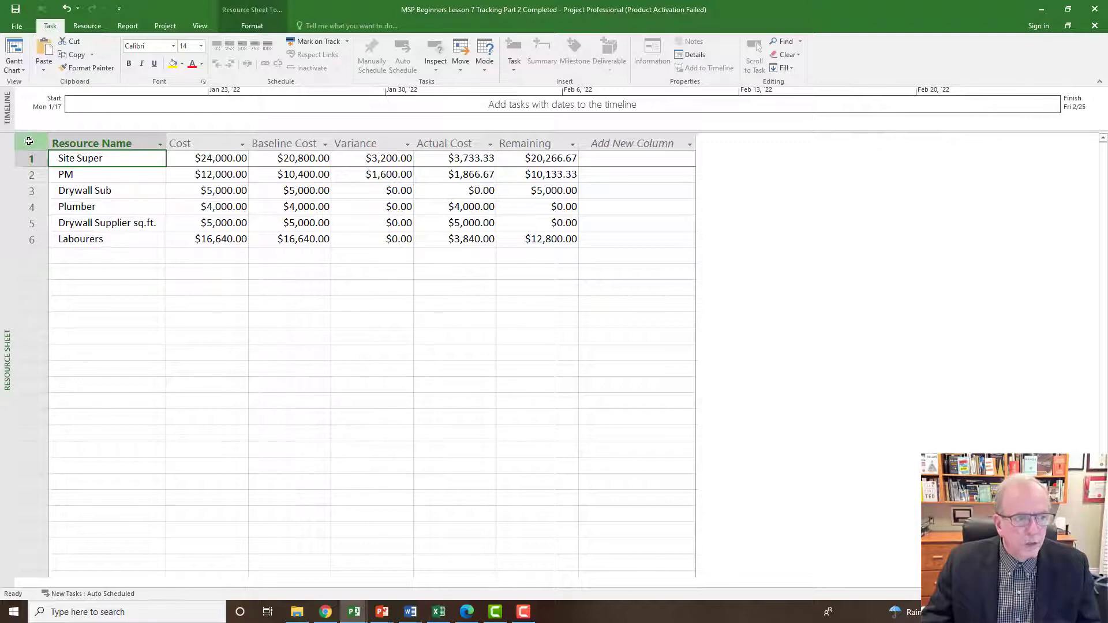
click(29, 141)
right_click(28, 141)
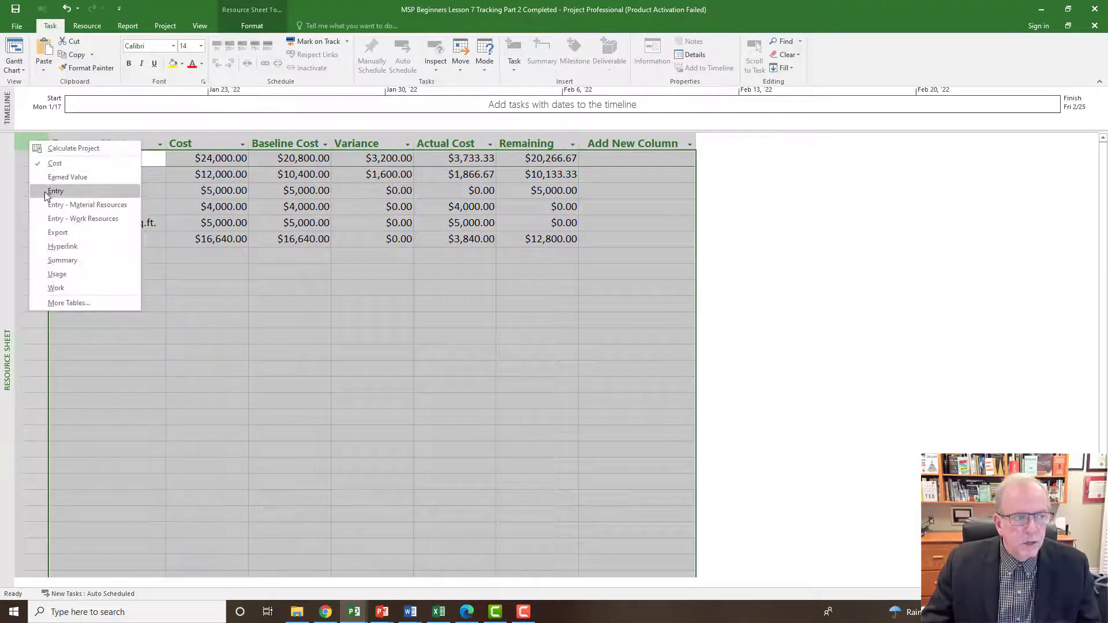
click(48, 194)
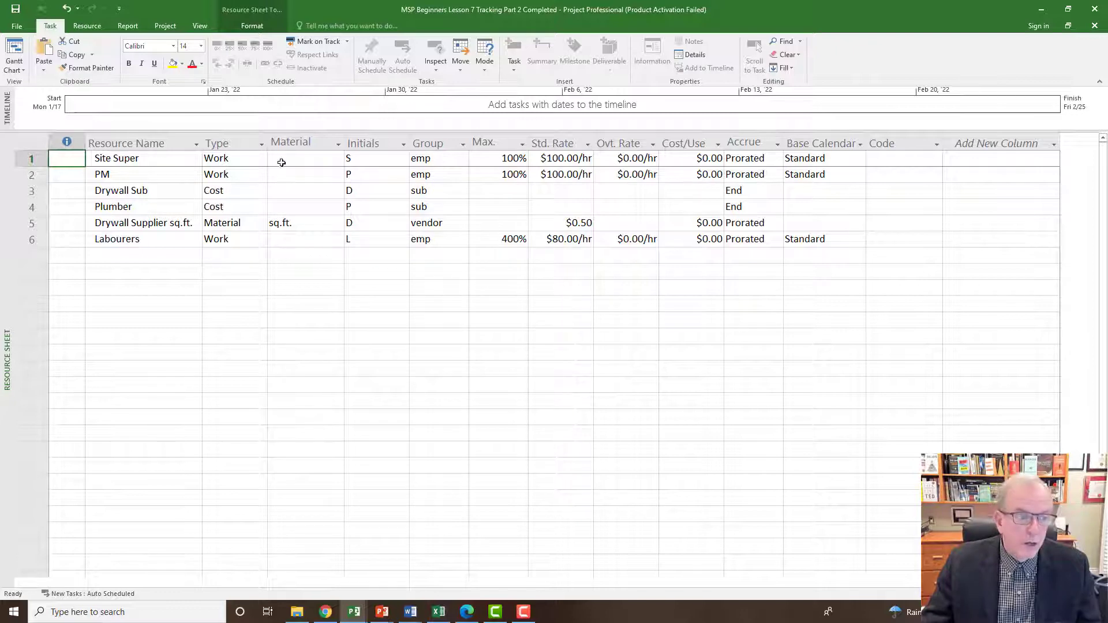
Review the standard rates of Site Super, PM, Drywall Supplier and Labourers.
click(567, 160)
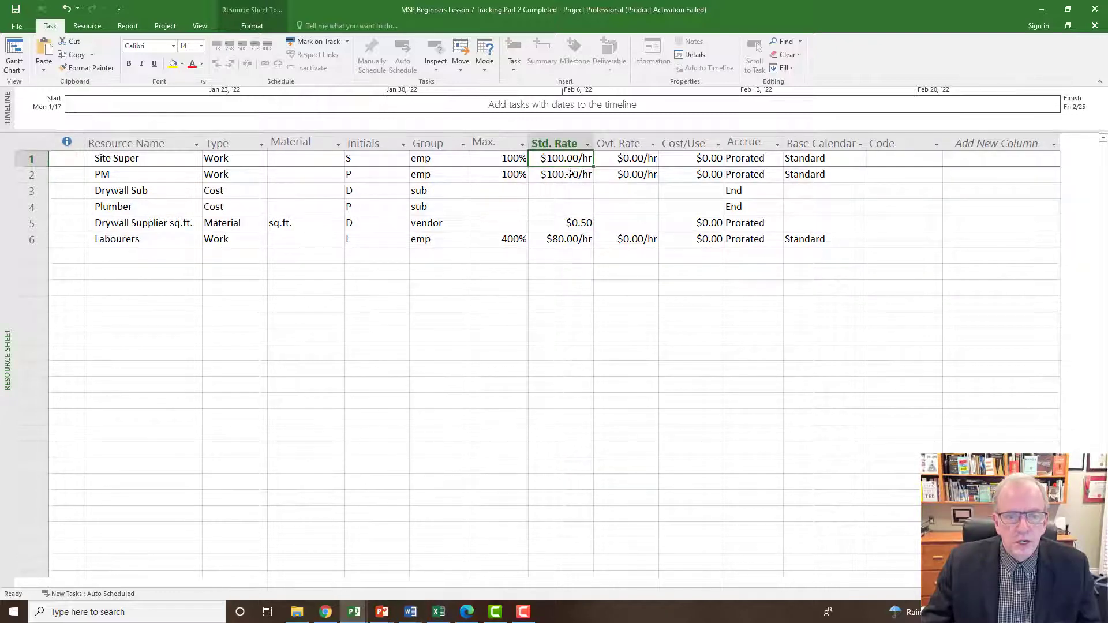
click(569, 174)
click(585, 228)
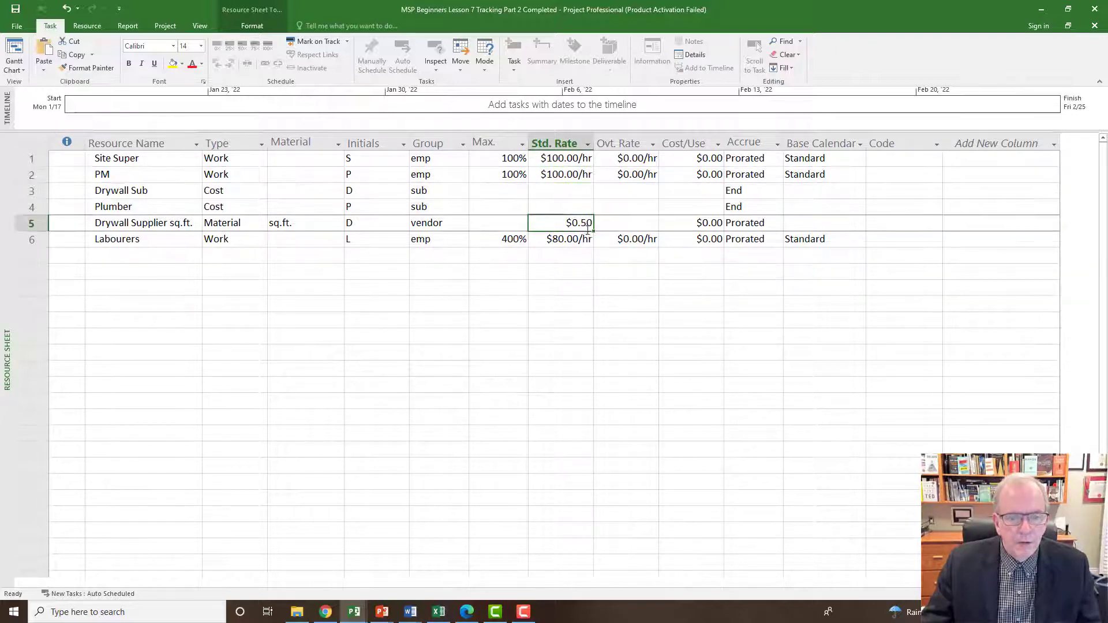
click(564, 241)
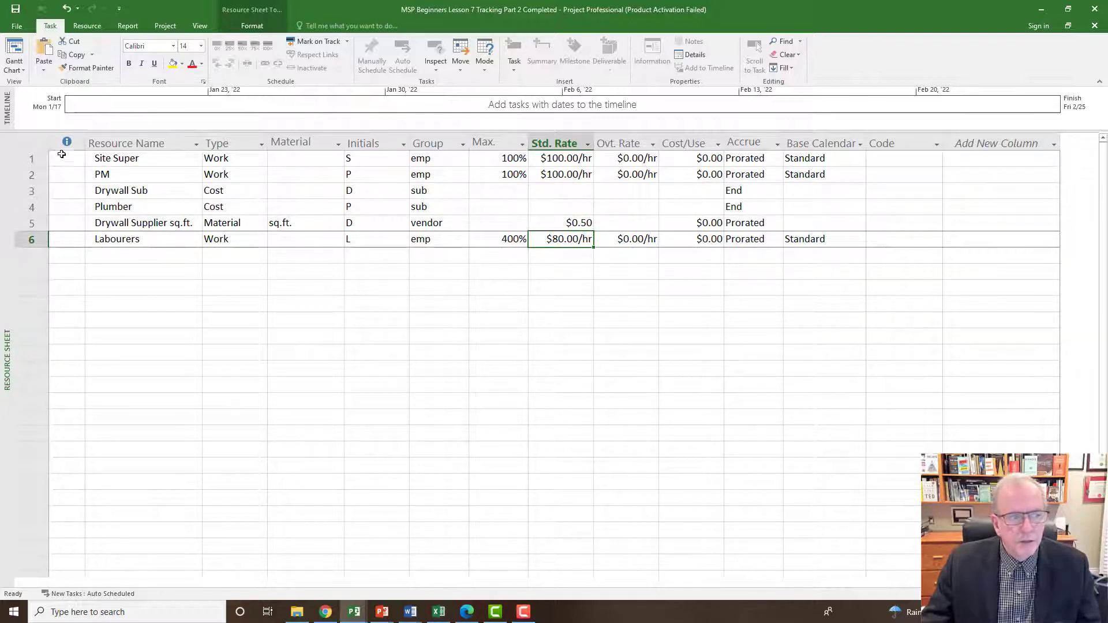
Switch the Resource Sheet back to the Cost table.
click(31, 142)
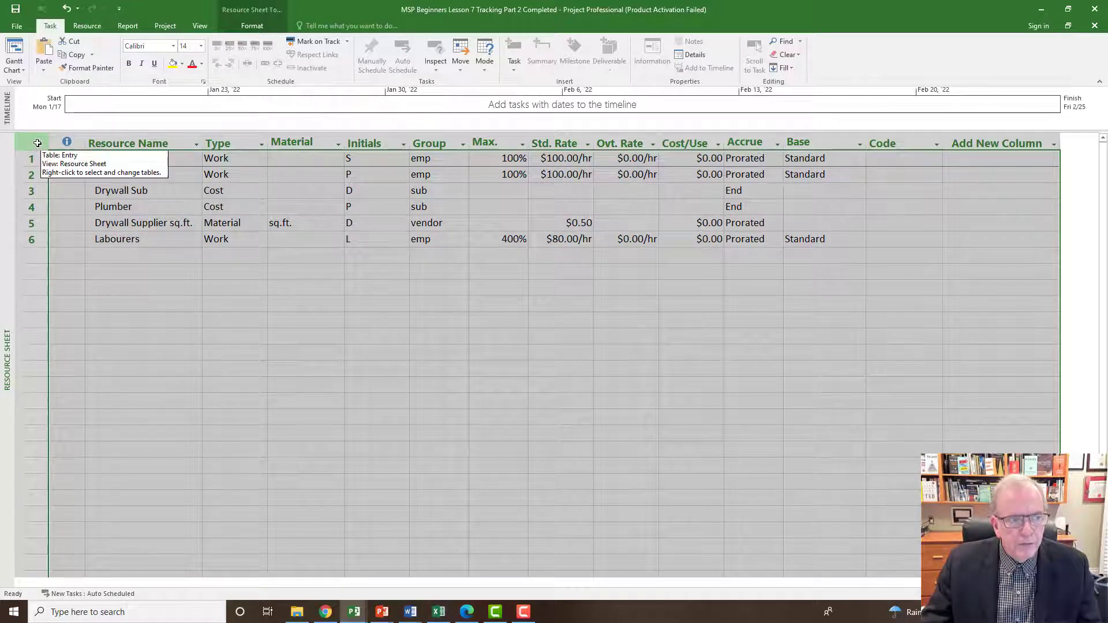
right_click(37, 144)
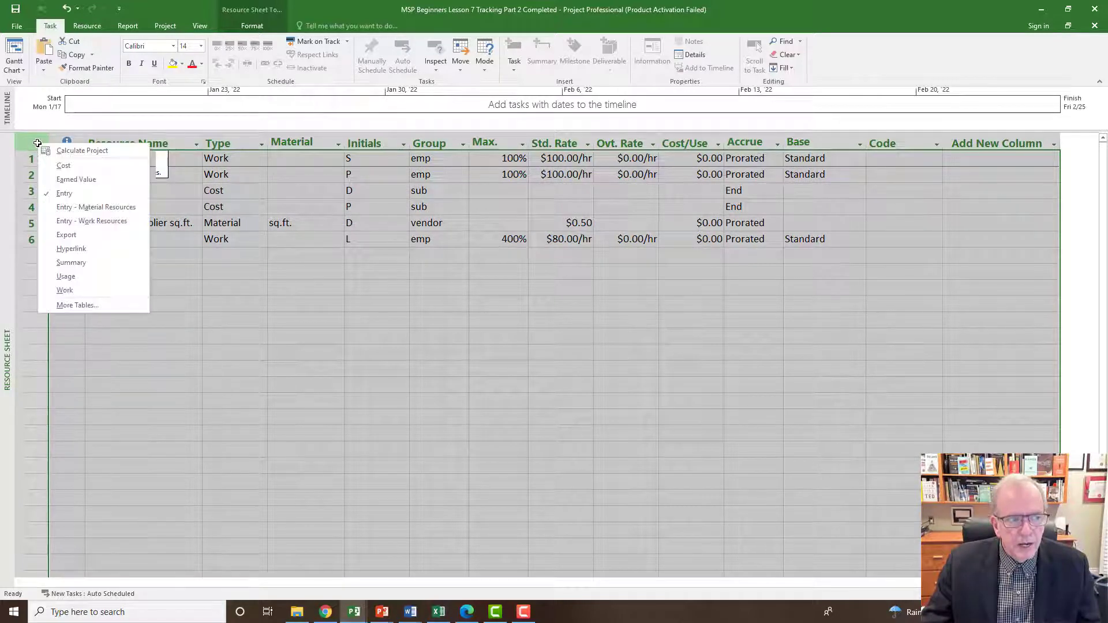
click(62, 166)
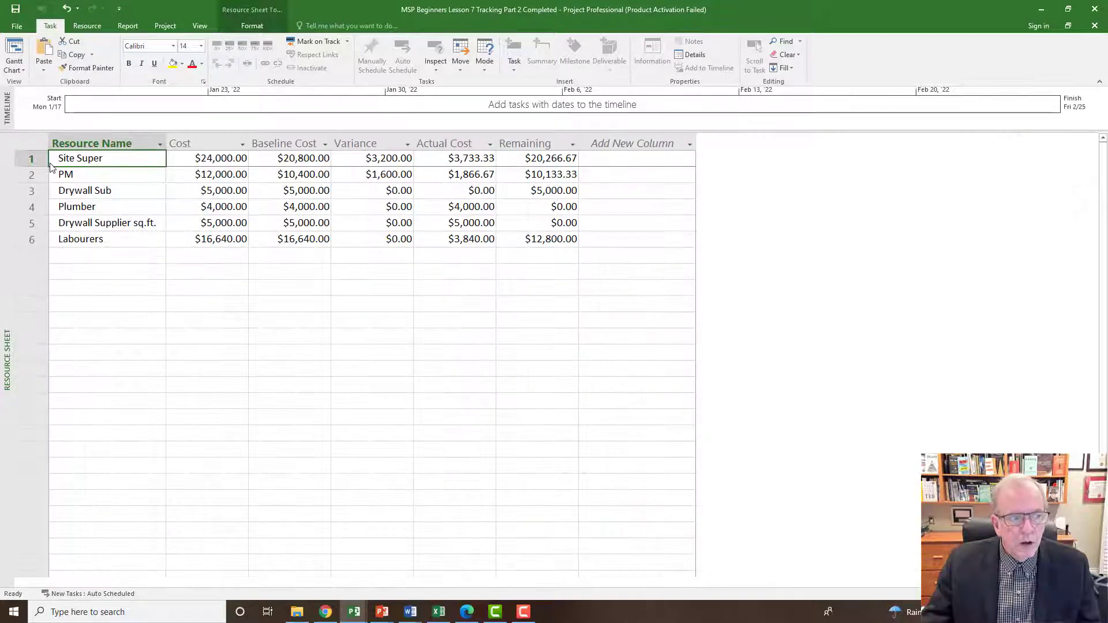
right_click(35, 143)
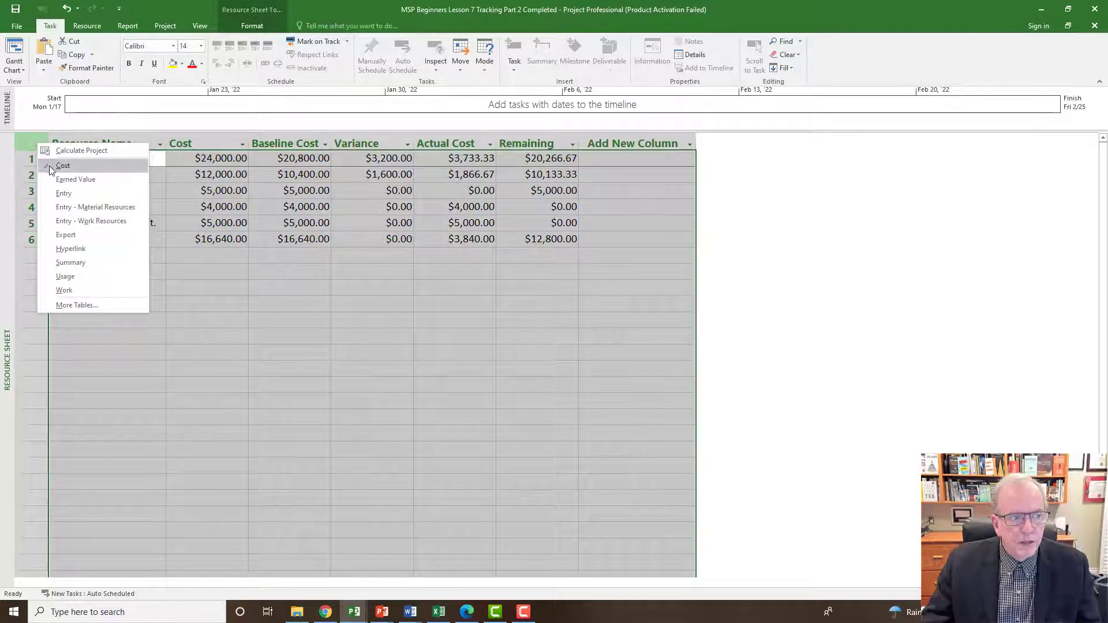
click(209, 287)
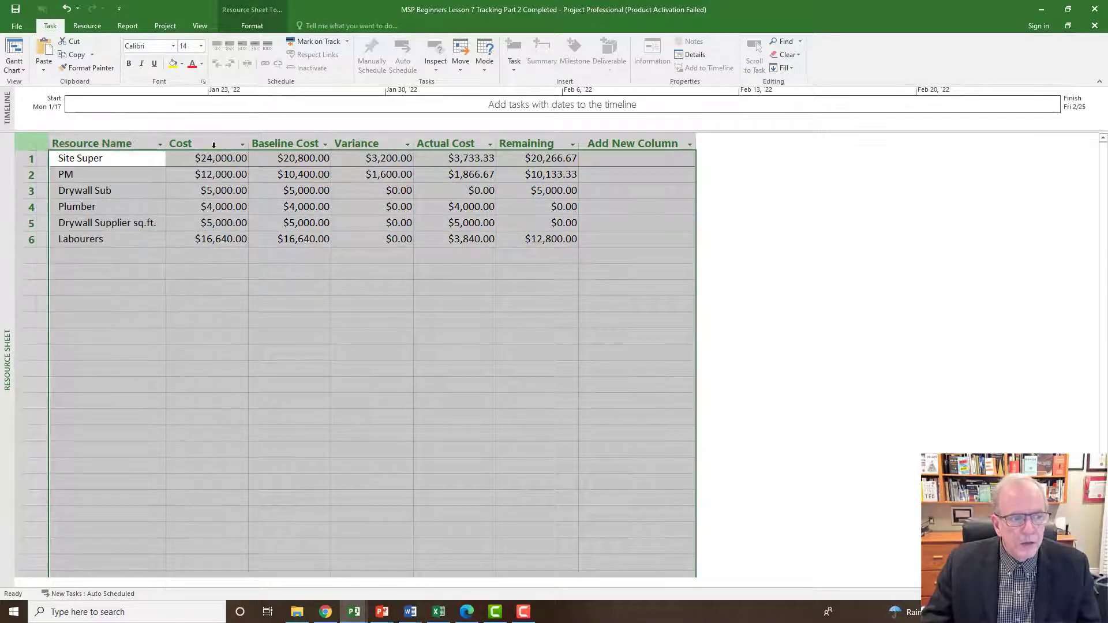
Examine the resources' Baseline Cost and Variance columns, focusing on the cost variances of Site Super and PM.
click(284, 144)
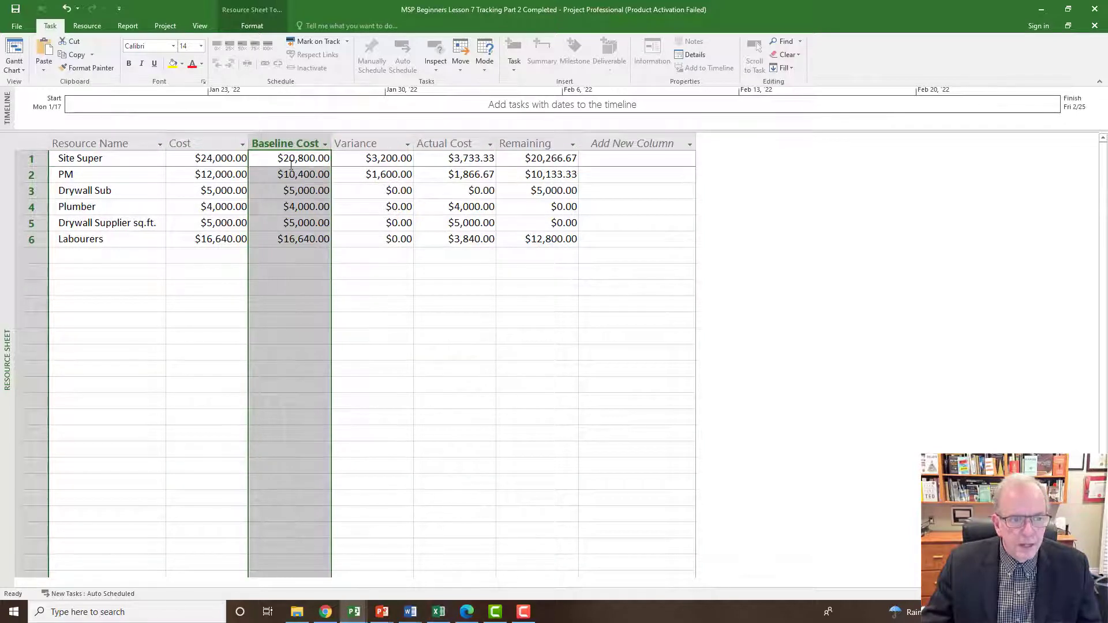
click(379, 147)
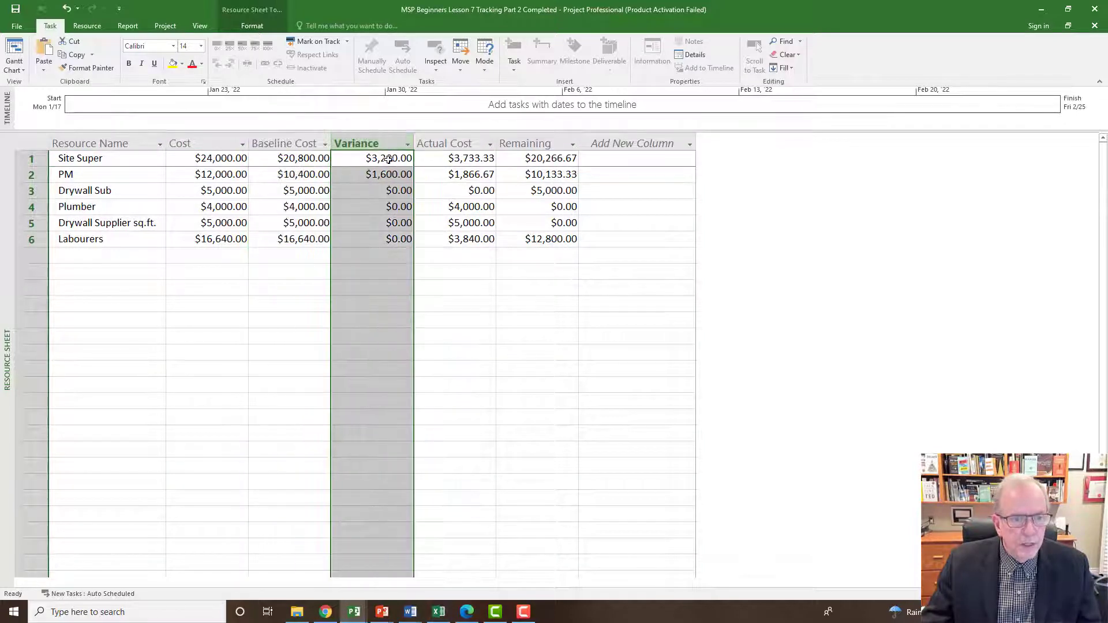
click(389, 159)
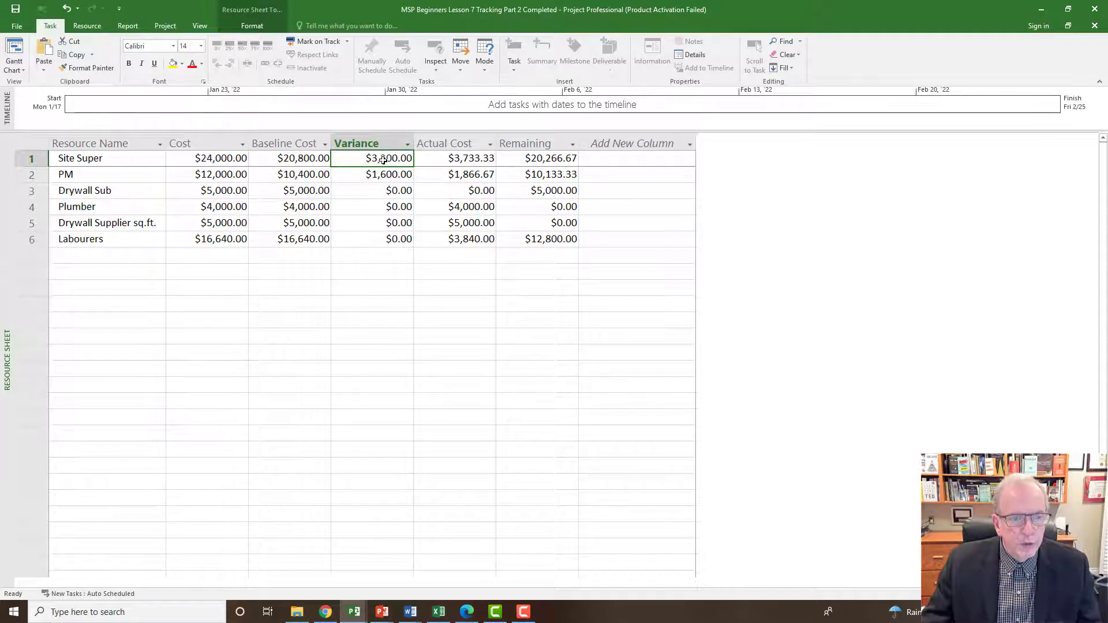
click(378, 175)
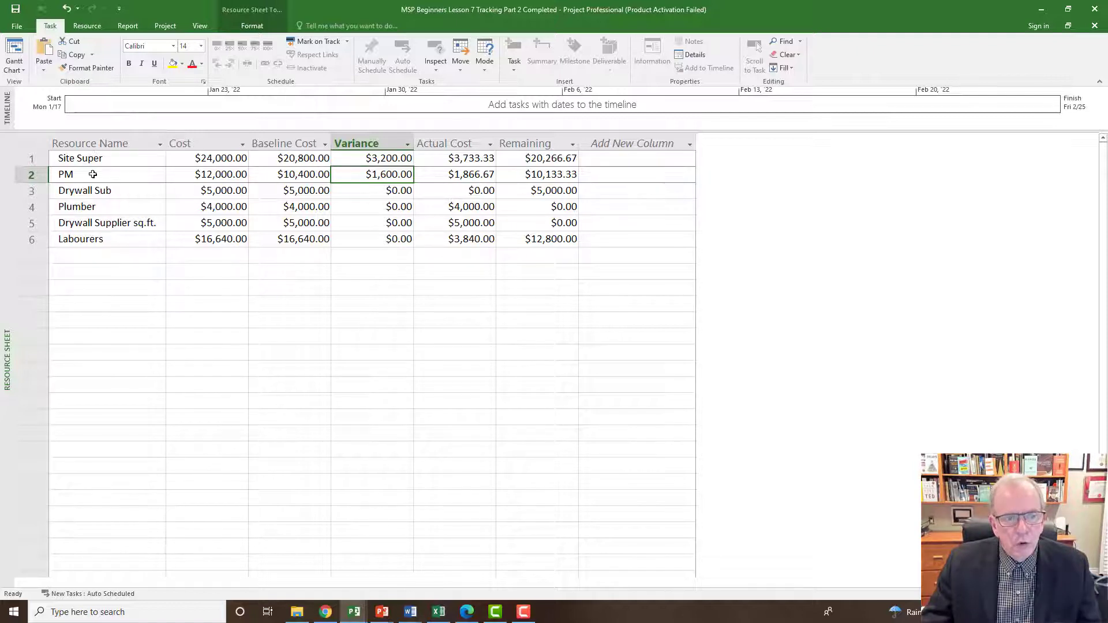
click(345, 160)
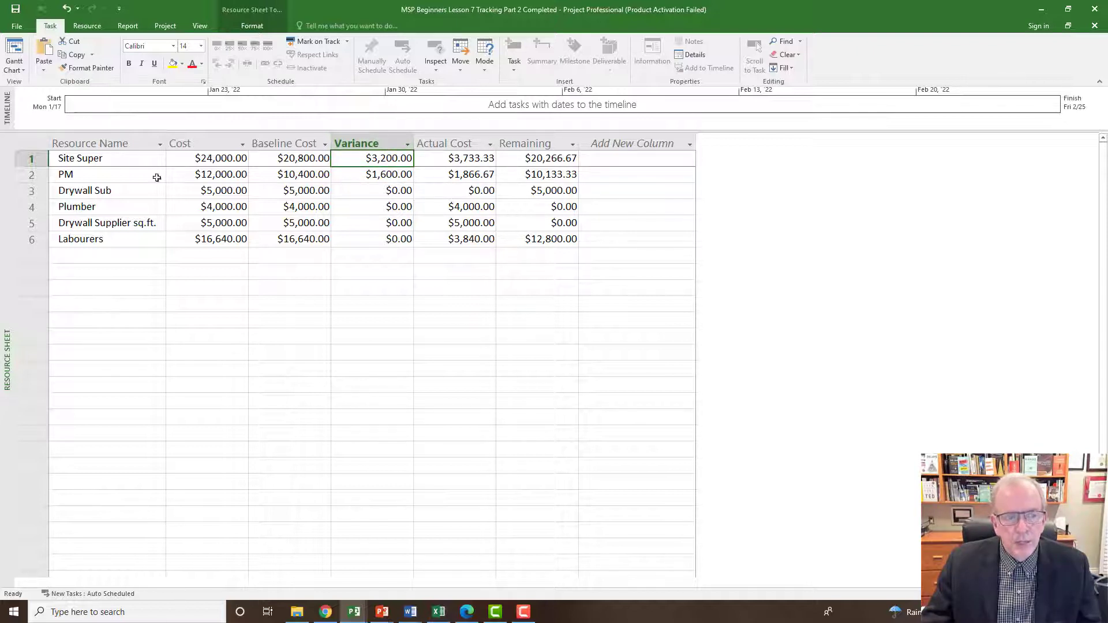
click(110, 175)
click(390, 178)
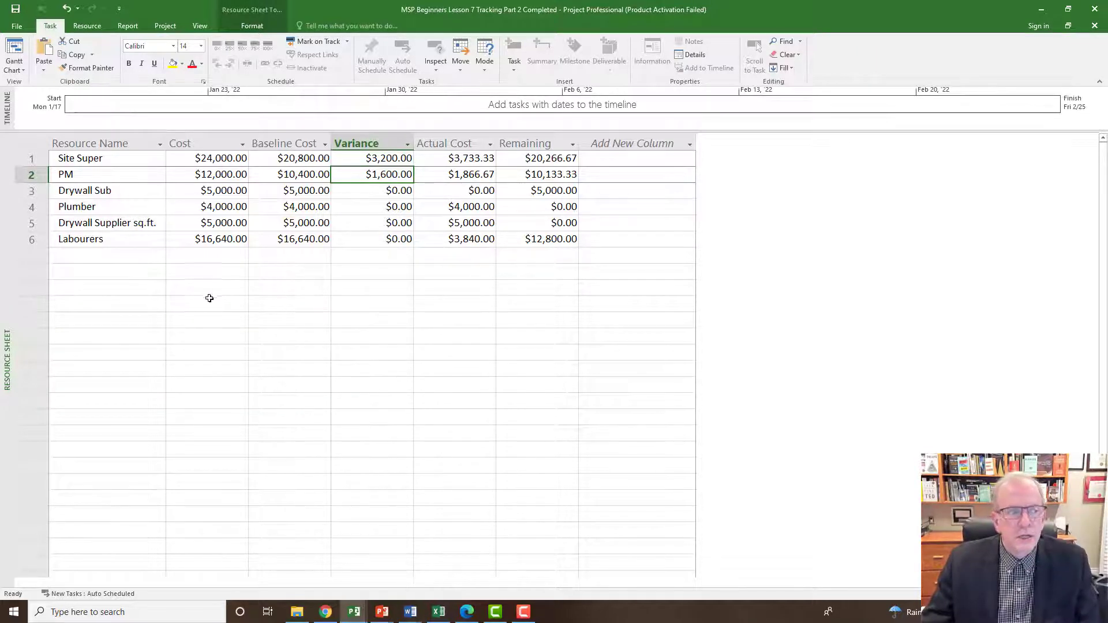
Return to the Gantt Chart view with the Variance table displayed and select its Start column.
right_click(5, 258)
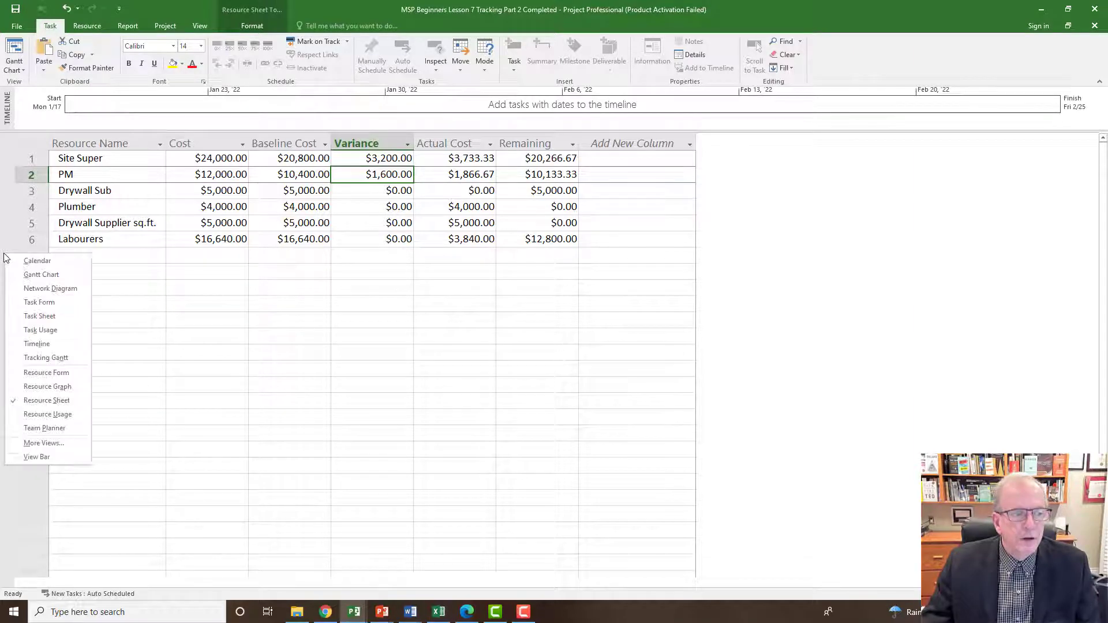
click(24, 279)
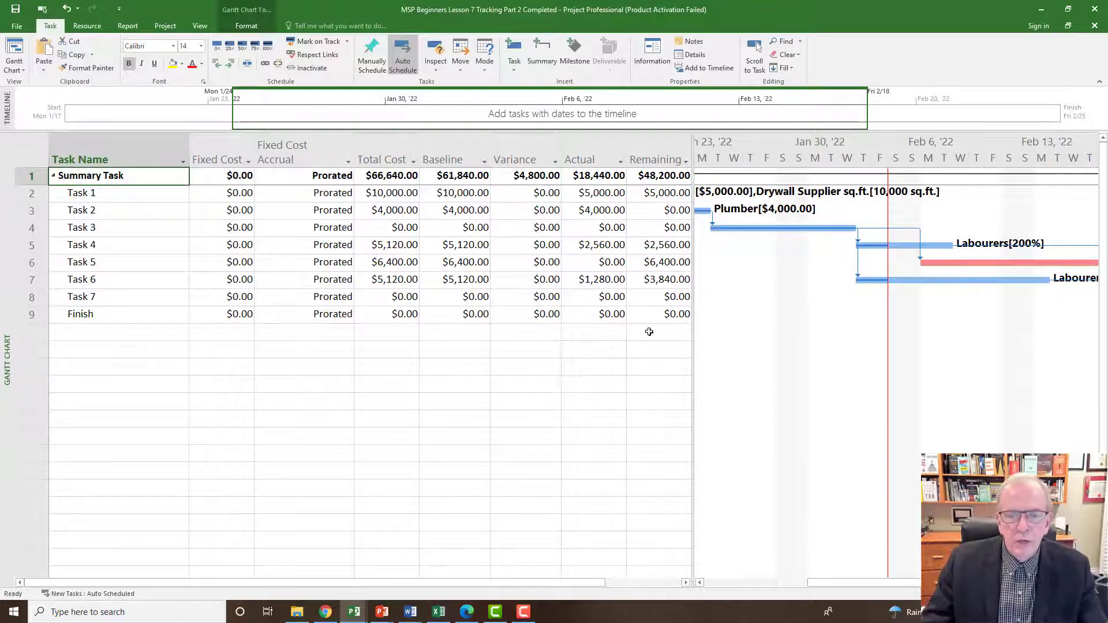
click(33, 156)
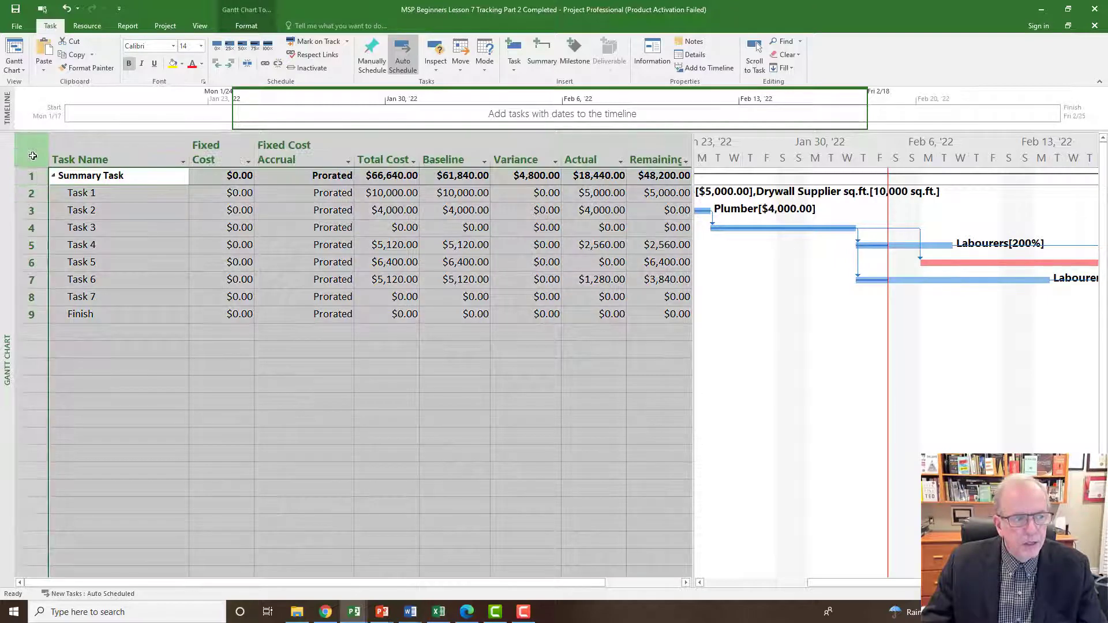
right_click(33, 156)
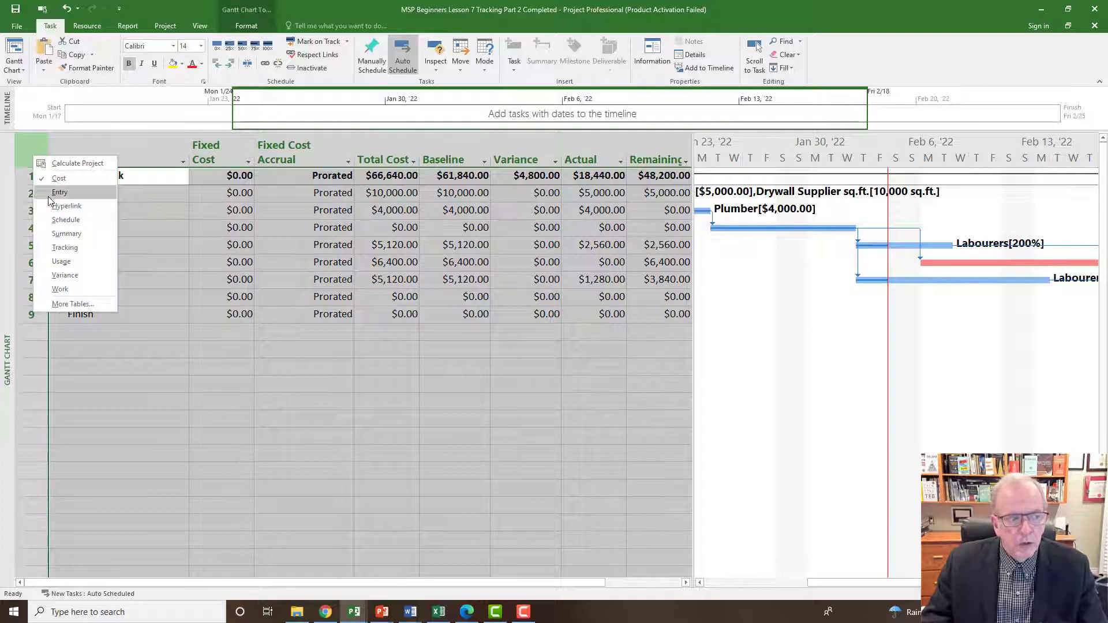
click(64, 276)
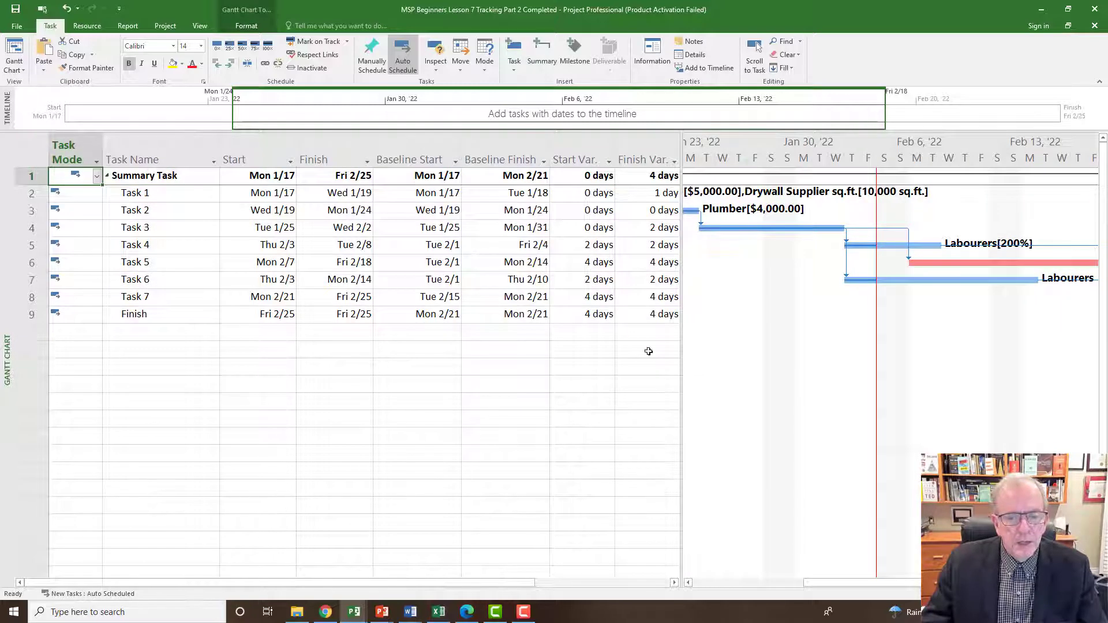
click(241, 150)
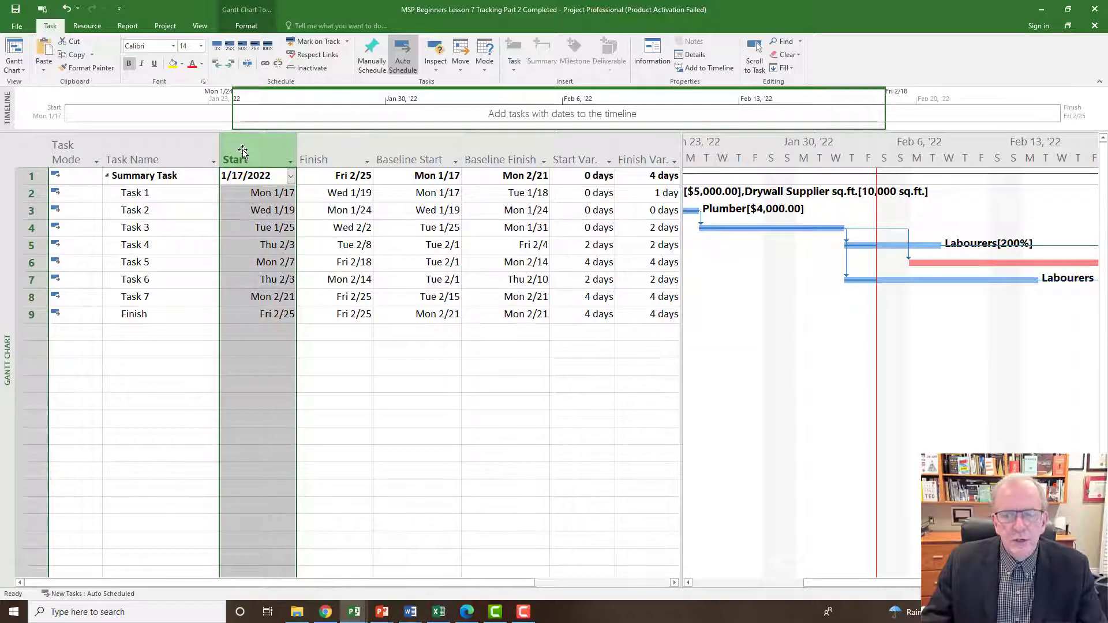
Insert a Duration column before the Start column in the Variance table.
right_click(242, 151)
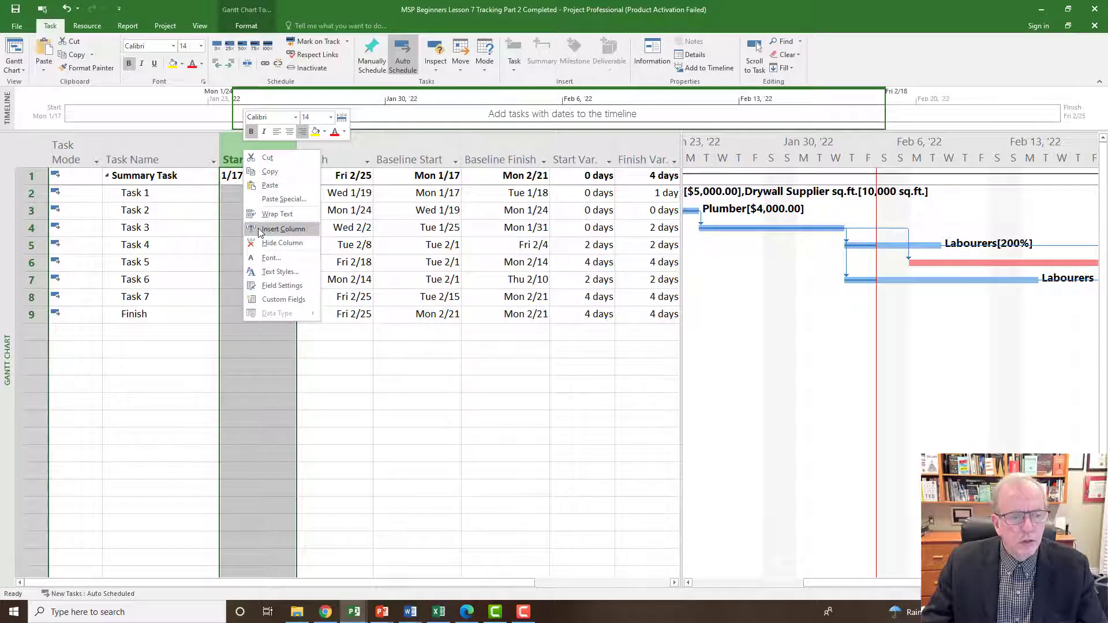
click(283, 229)
text(date1)
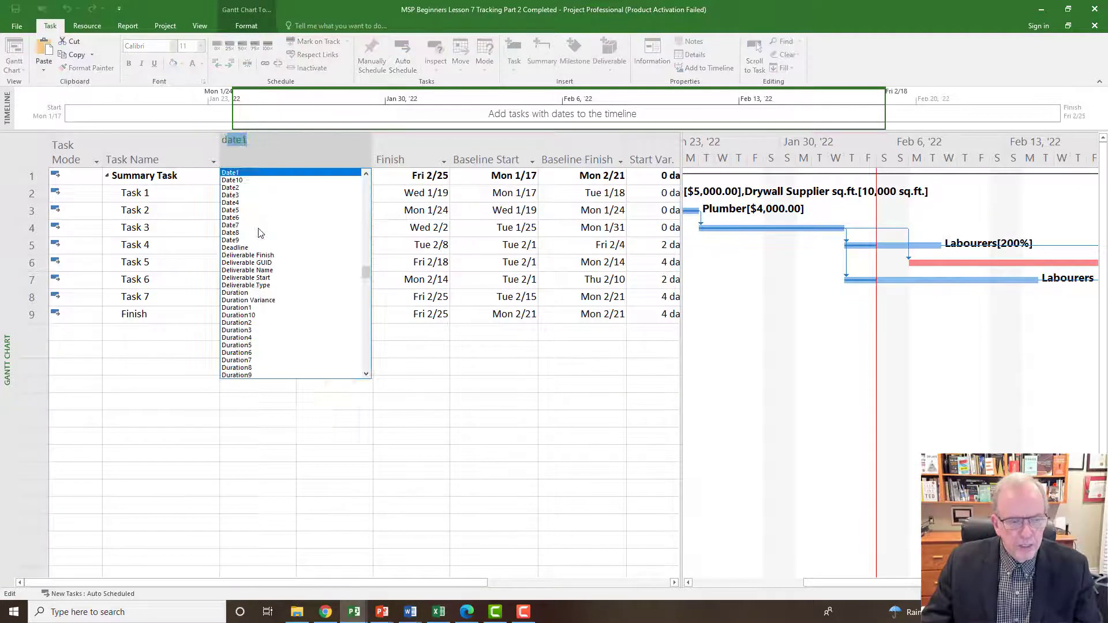
click(243, 293)
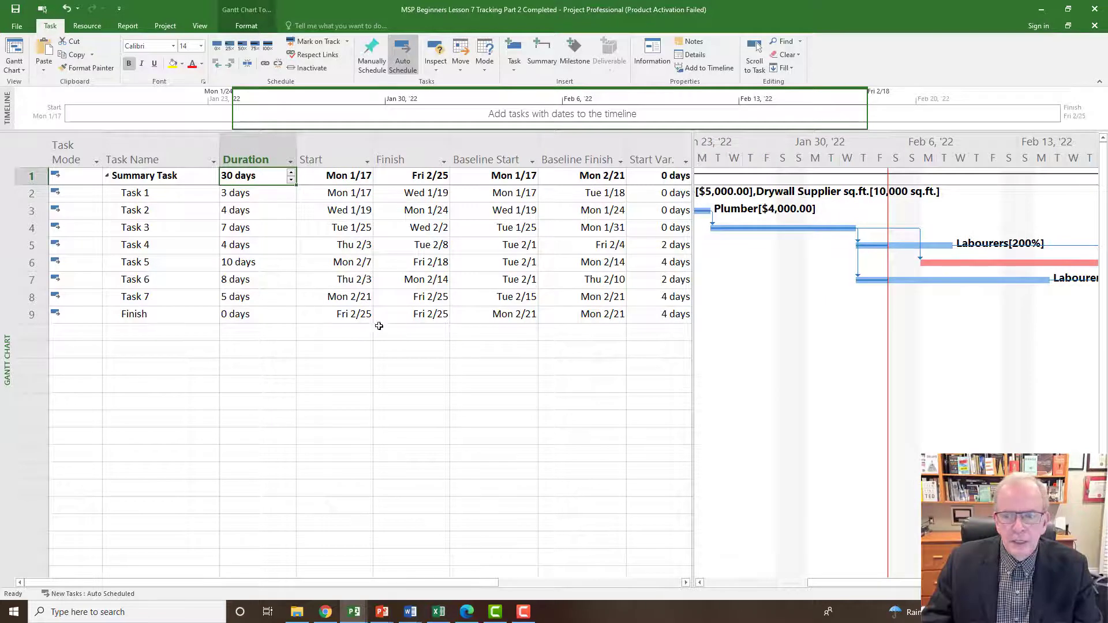
Switch to the Tracking Gantt view and compare the remaining tasks' bars with their baseline bars.
right_click(3, 285)
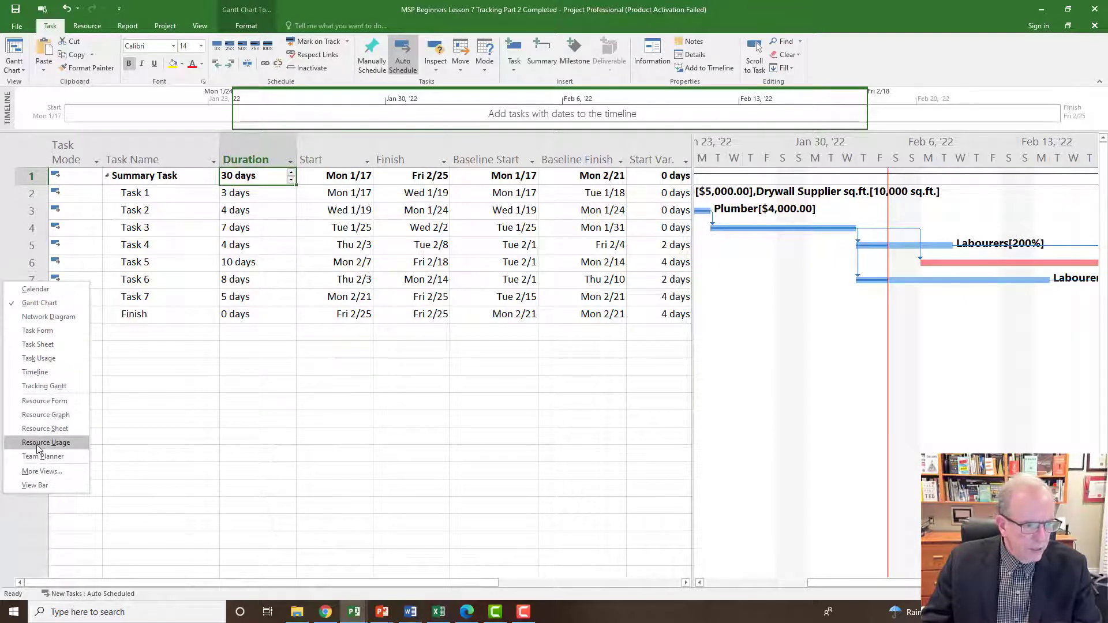
click(38, 387)
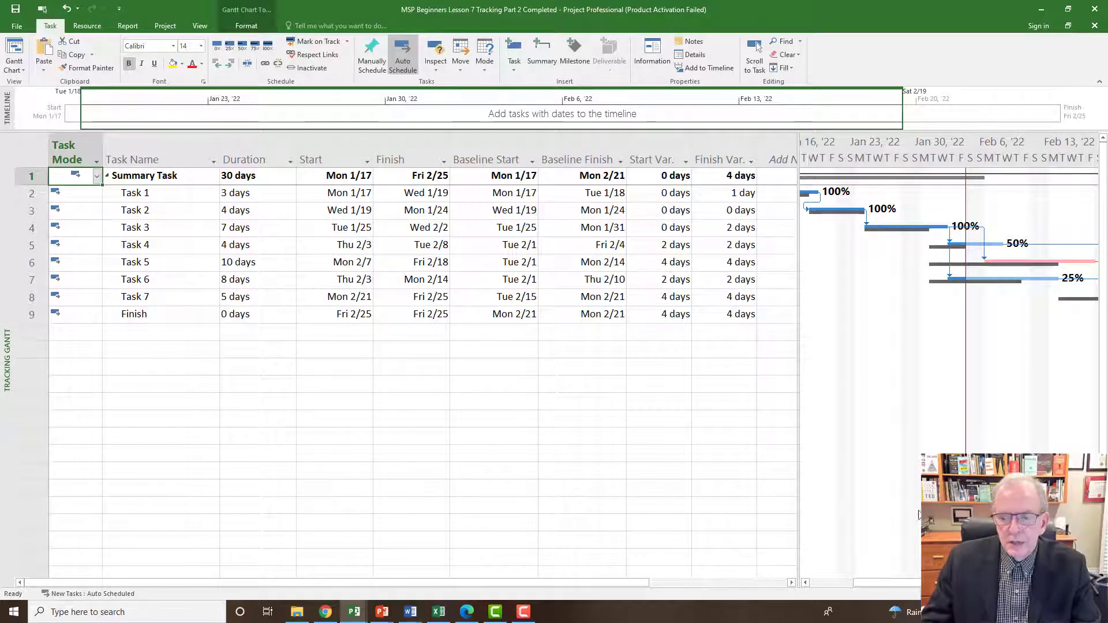
drag(898, 584, 932, 584)
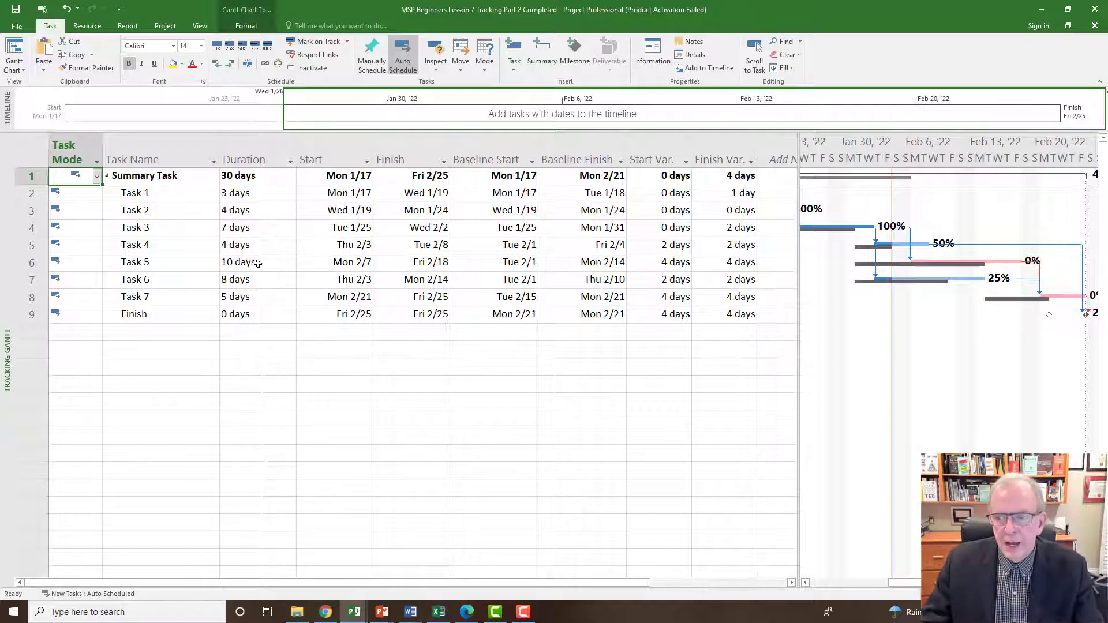
scroll(993, 363, down, 1)
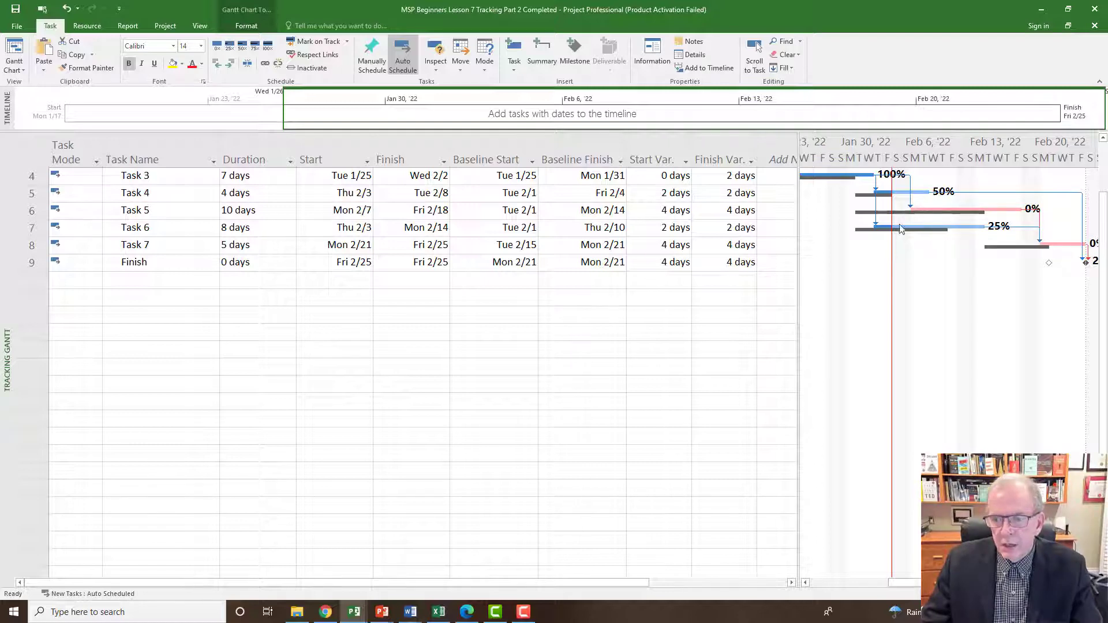
scroll(902, 238, up, 1)
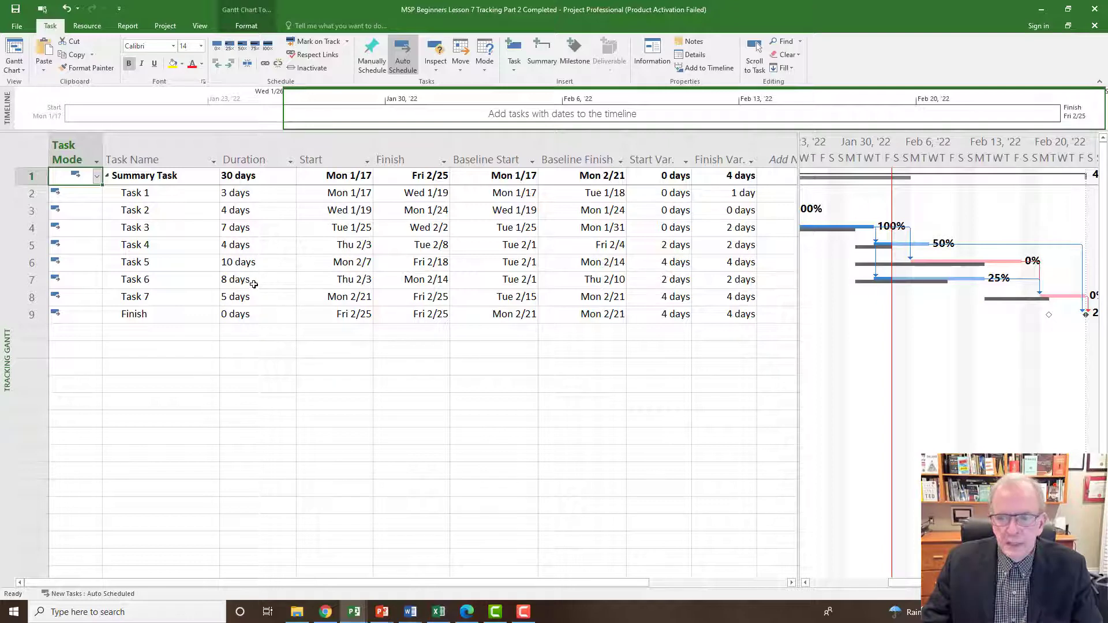
Set Task 5's duration to 6 days.
click(253, 264)
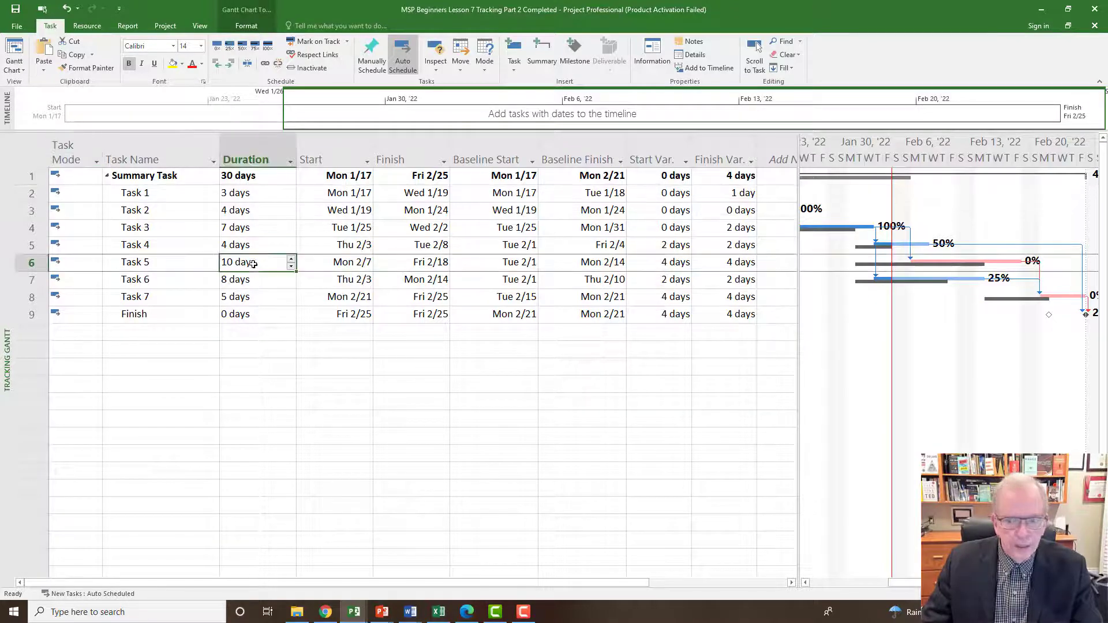
click(292, 267)
click(292, 268)
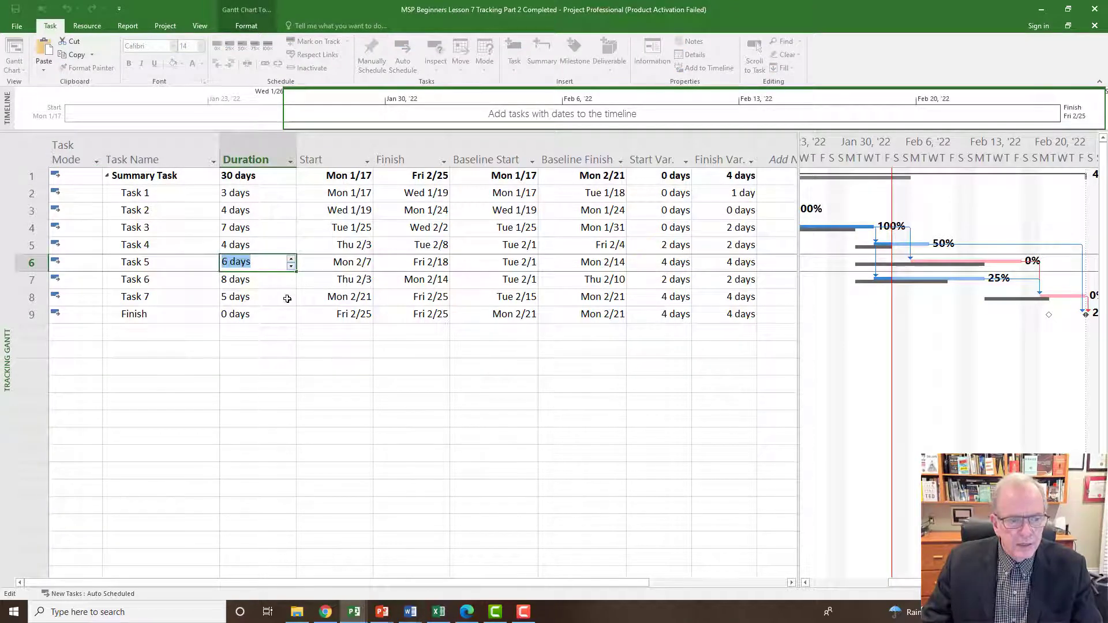
click(265, 331)
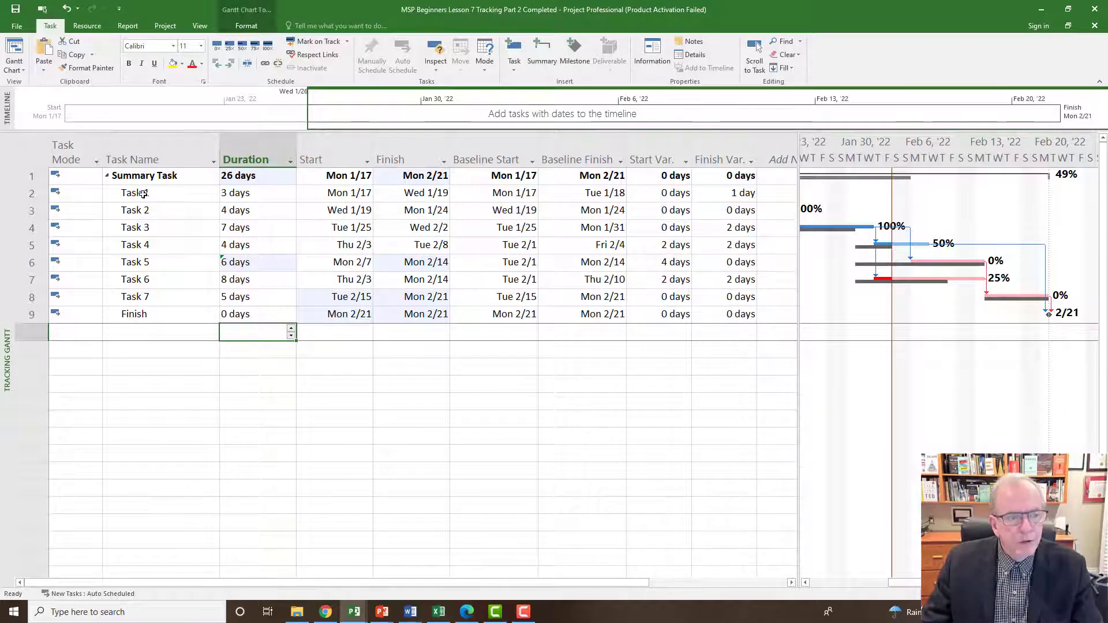
Display the Cost table for the tasks and examine Task 5's cost variance.
click(145, 176)
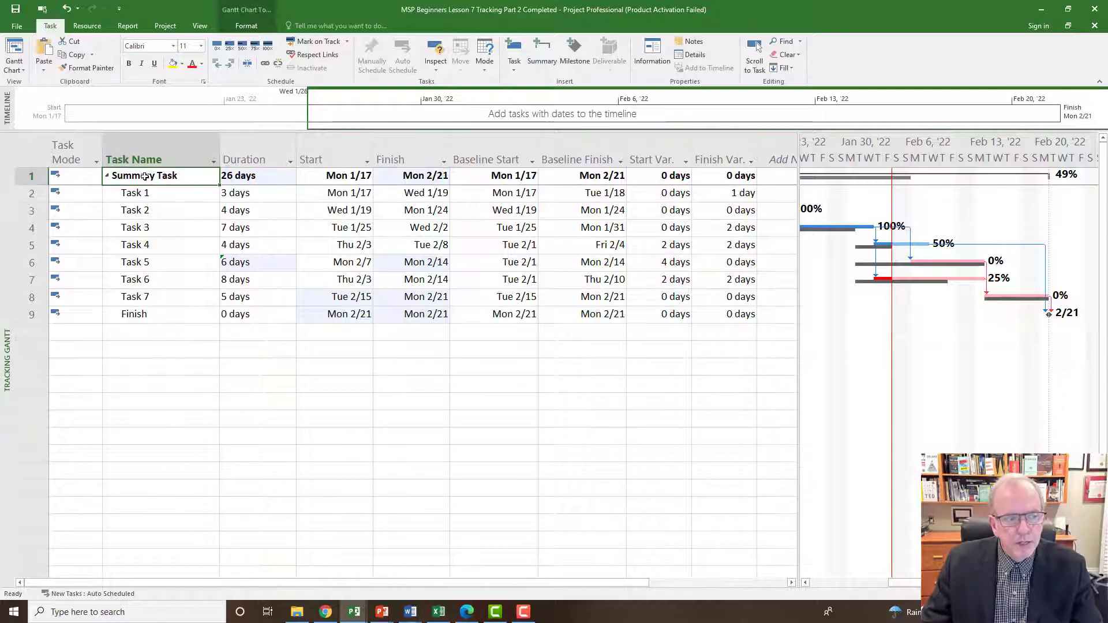
click(37, 151)
right_click(37, 152)
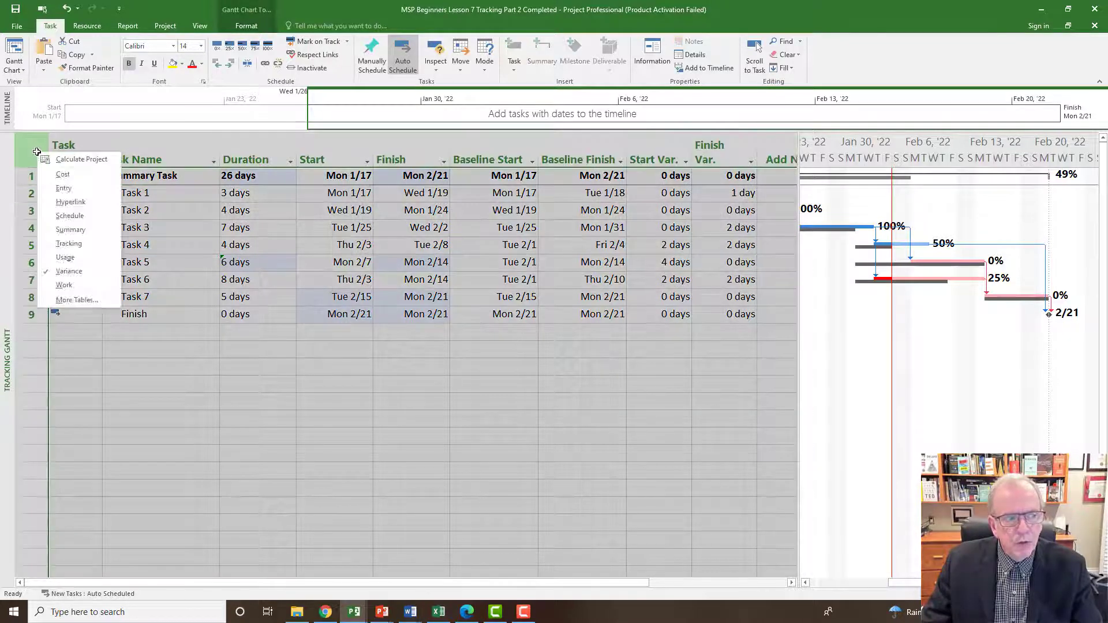
click(63, 175)
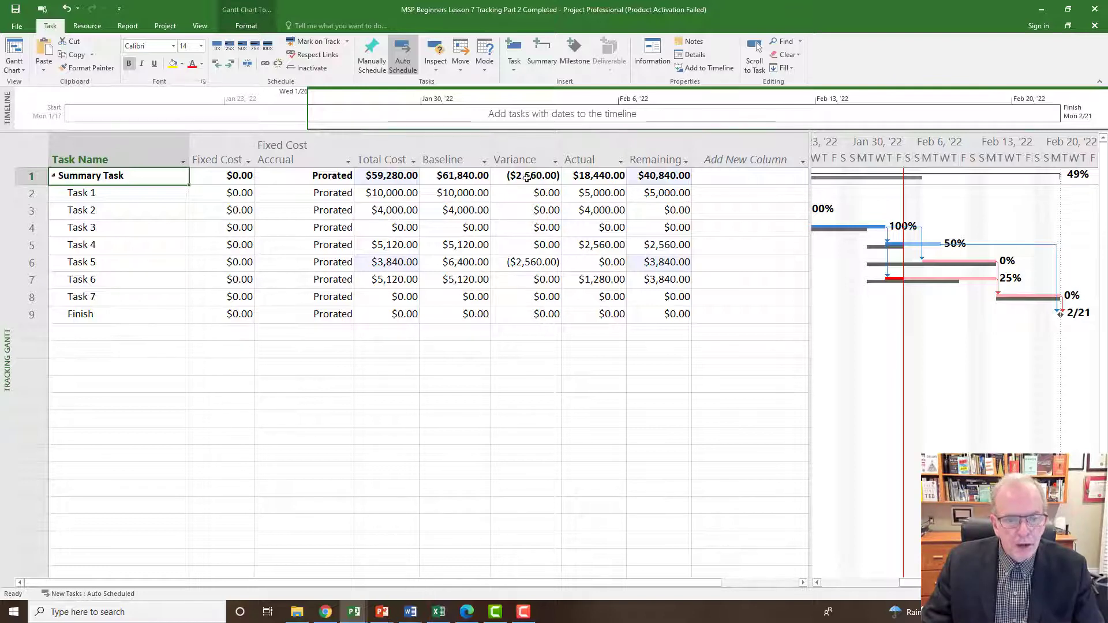
click(519, 278)
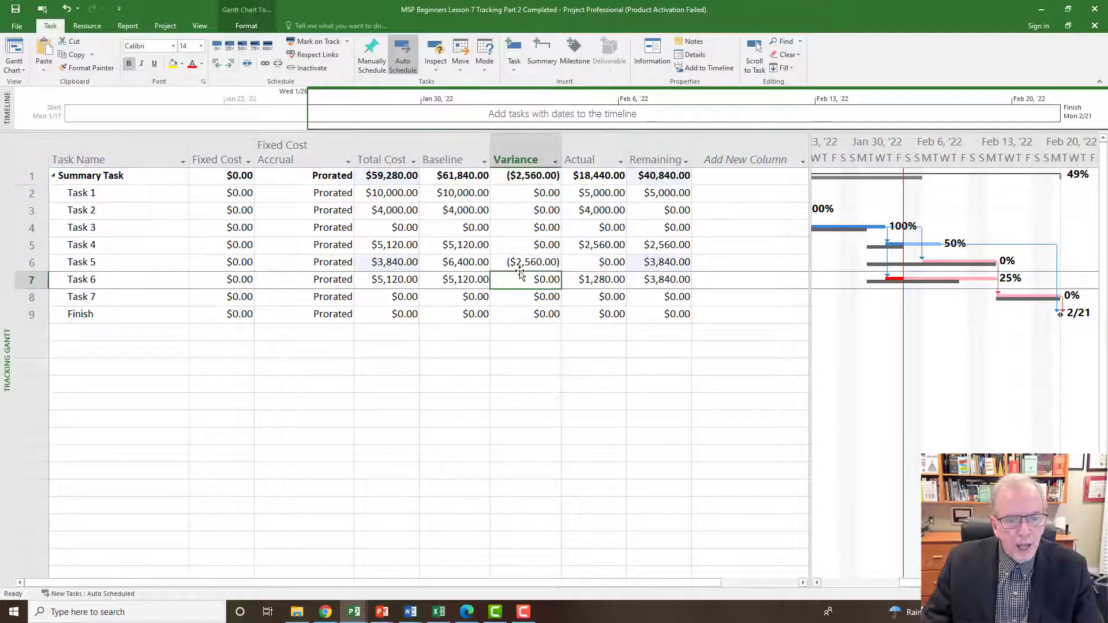
click(520, 265)
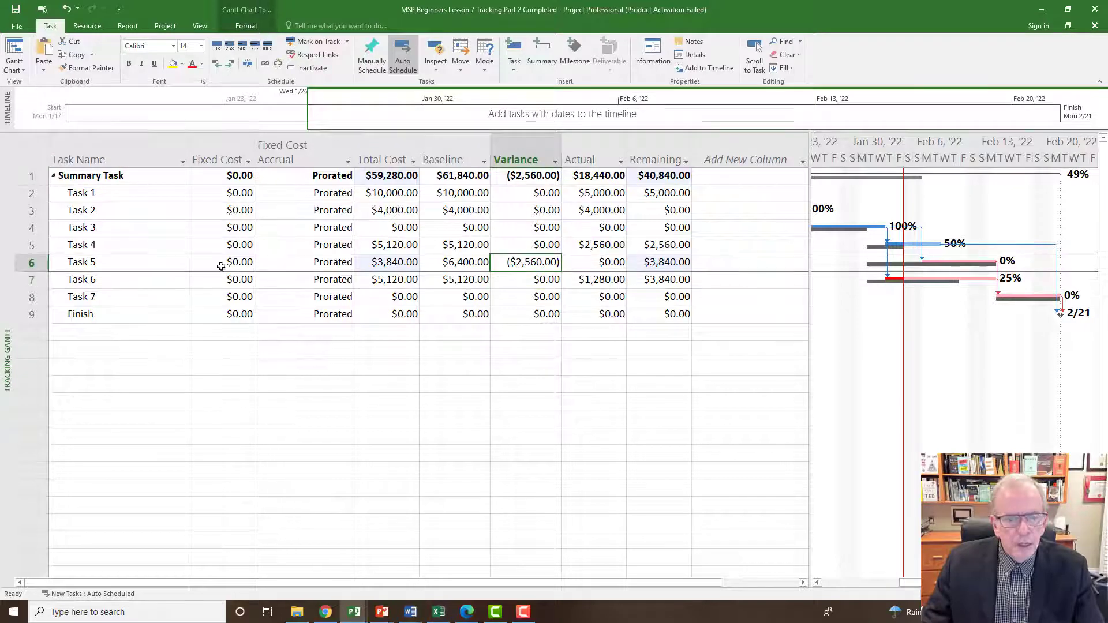
click(106, 266)
click(529, 263)
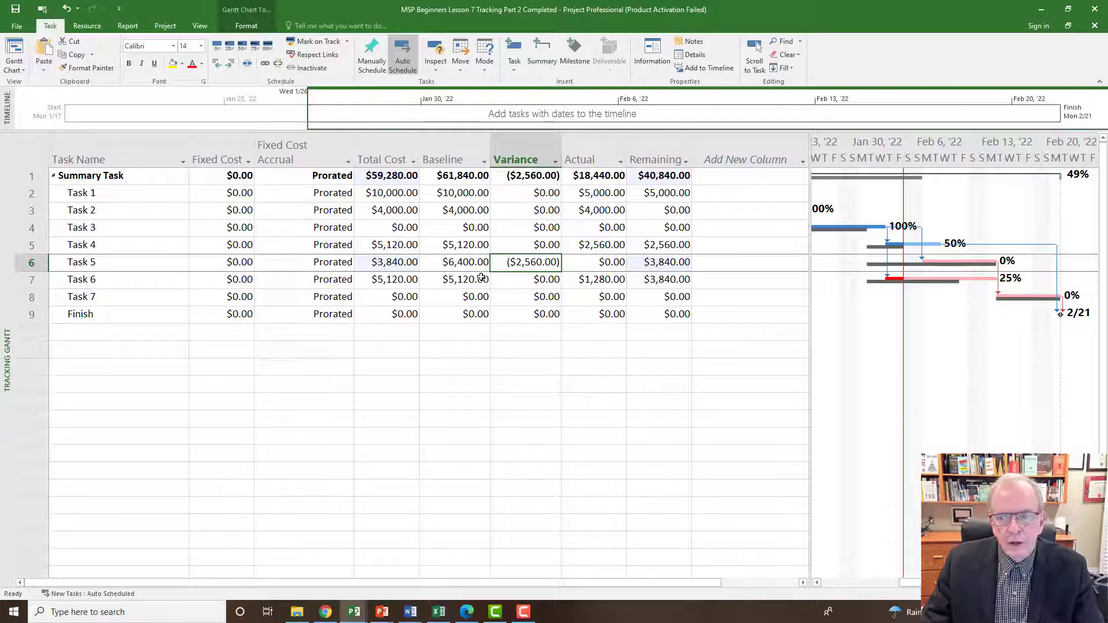
Switch the task table to Entry and inspect the baseline details of Task 5's bar in the chart.
click(26, 145)
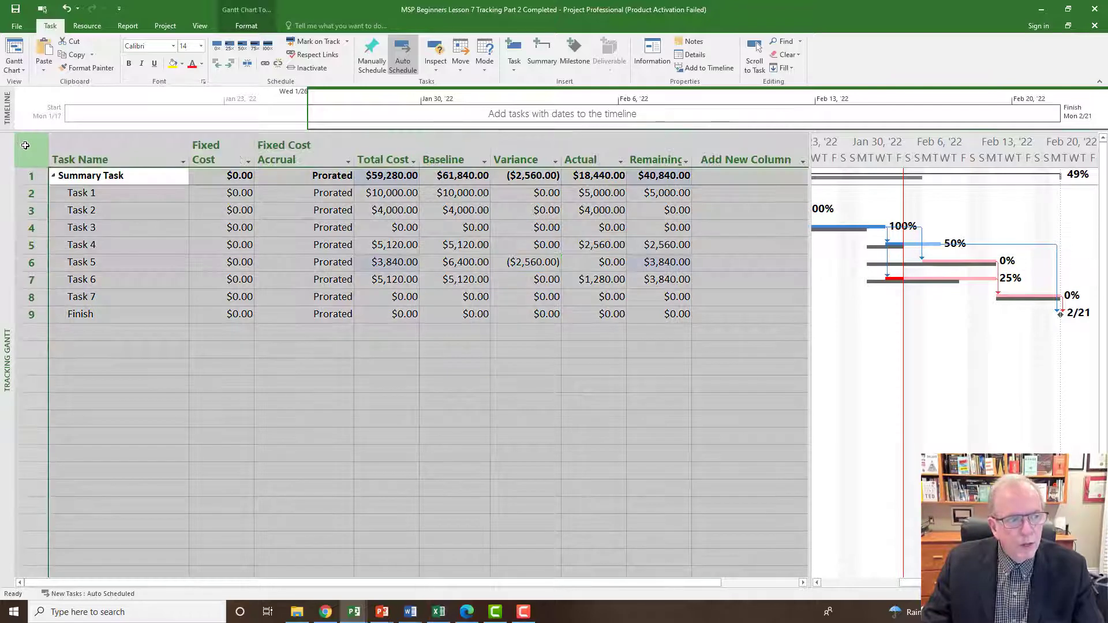
right_click(25, 145)
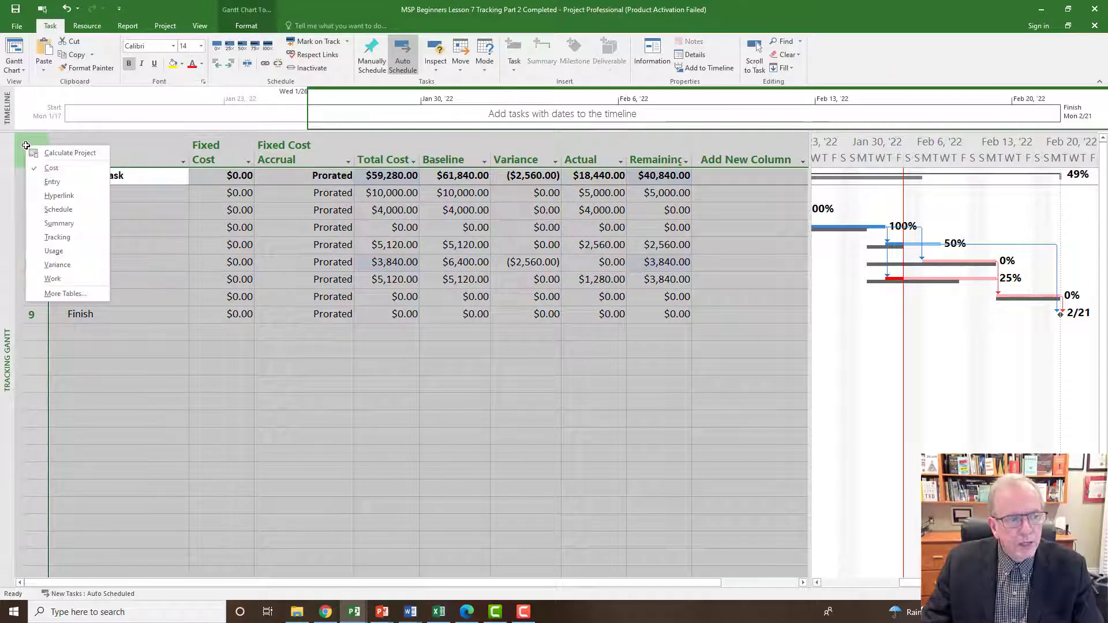
click(51, 181)
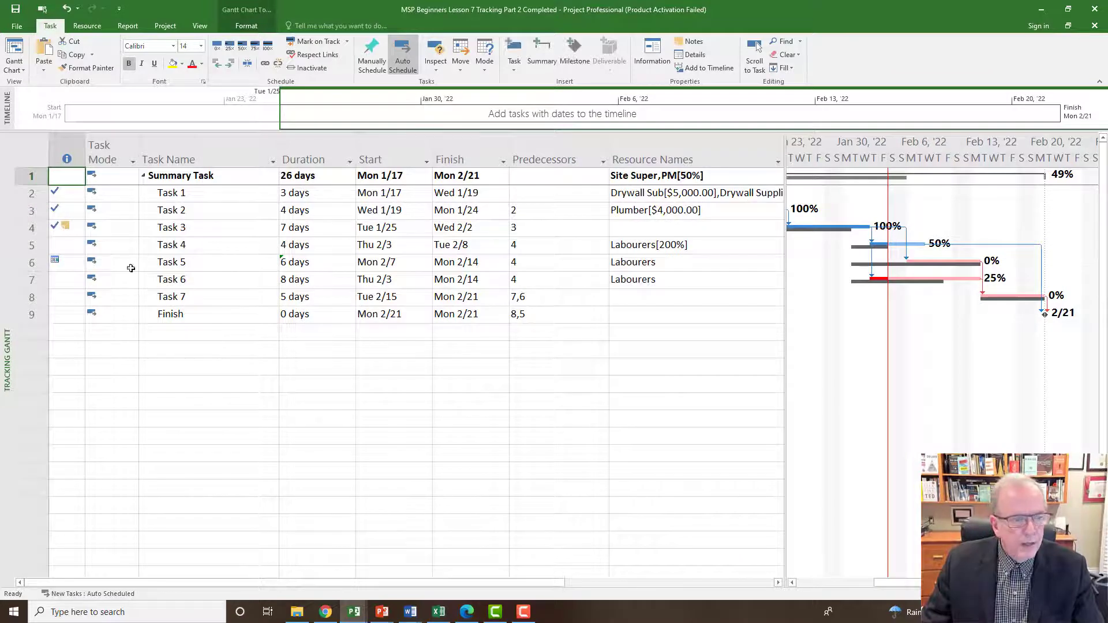
click(32, 263)
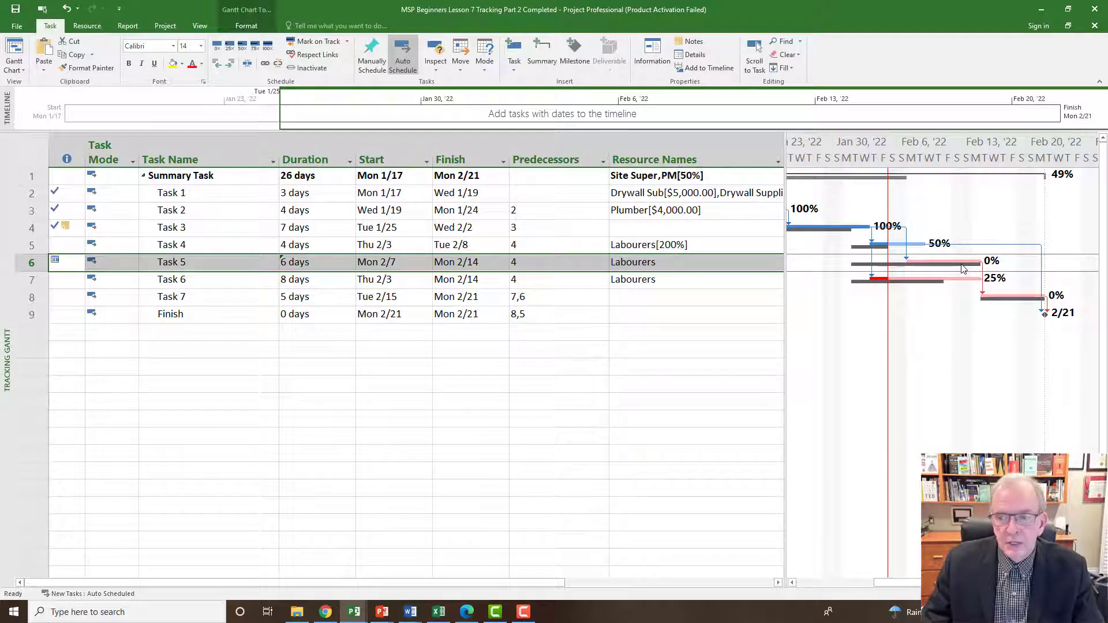
mouse_move(963, 268)
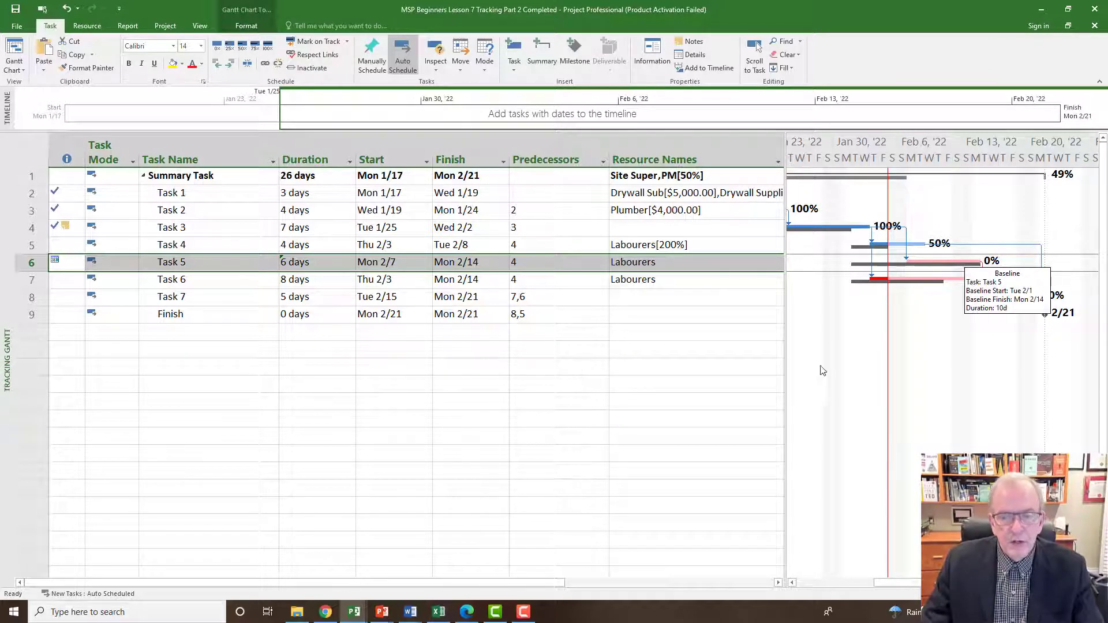
click(487, 402)
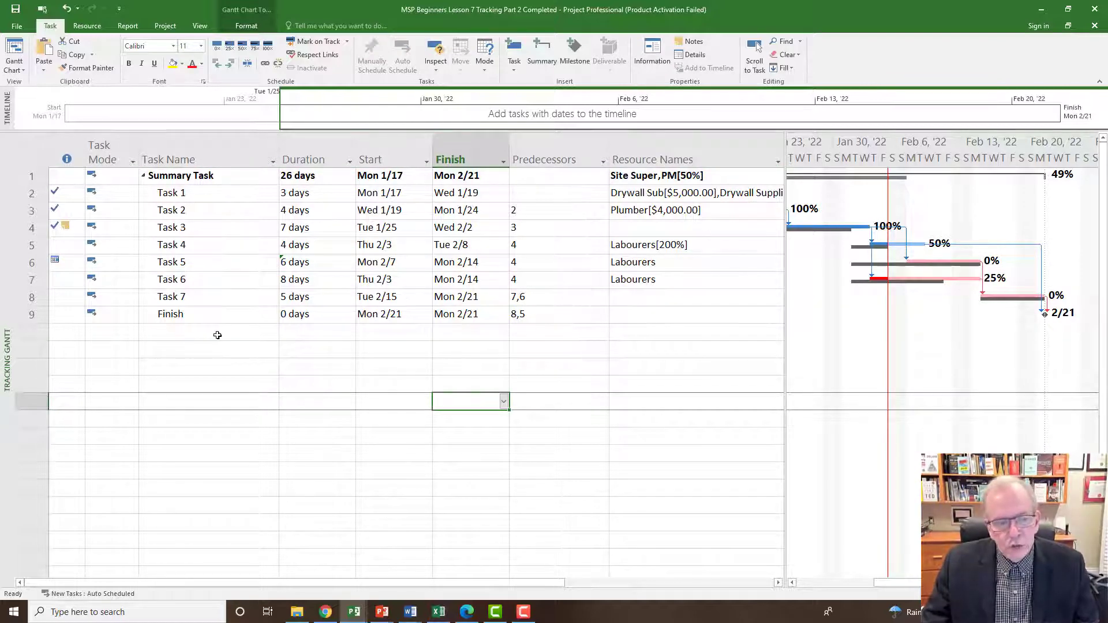
Open the Resource Sheet and check the cost variance of the Labourers resource.
right_click(3, 337)
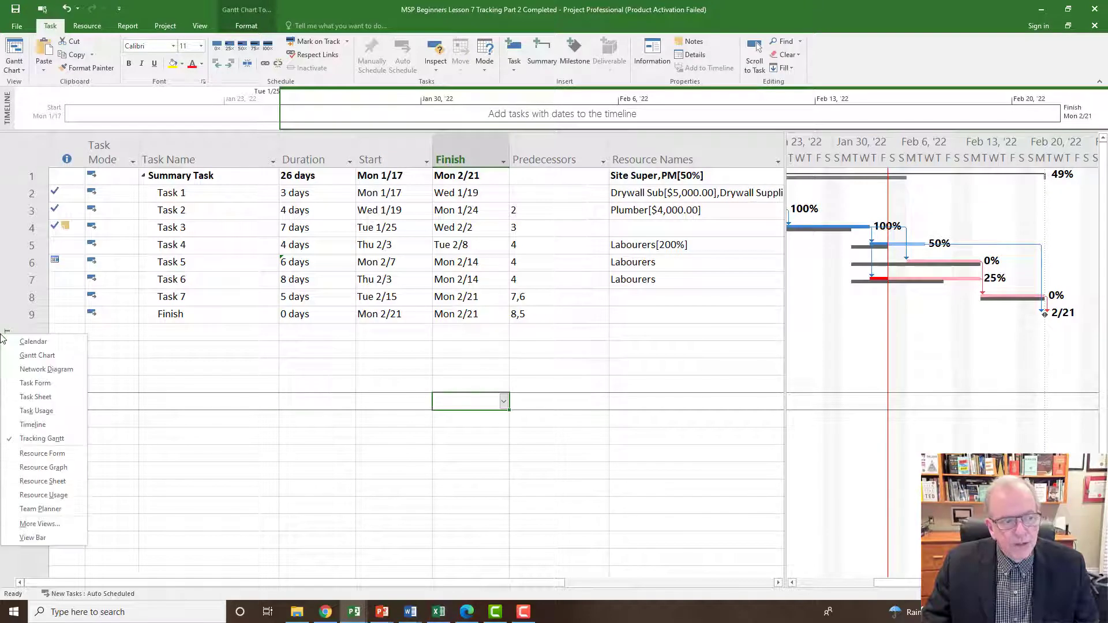
click(46, 482)
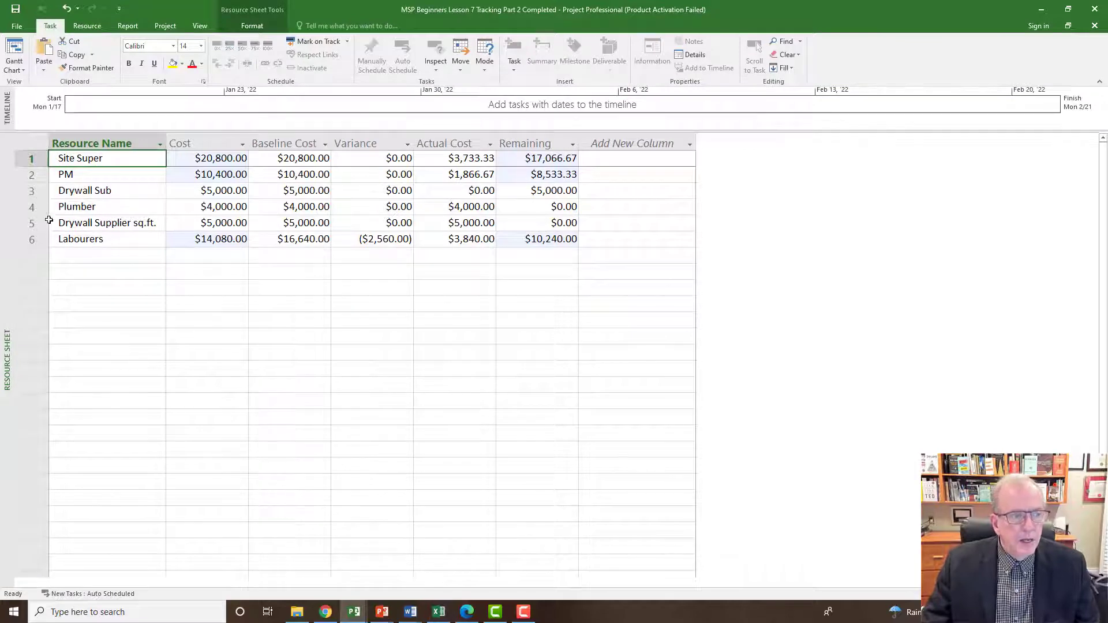
click(41, 241)
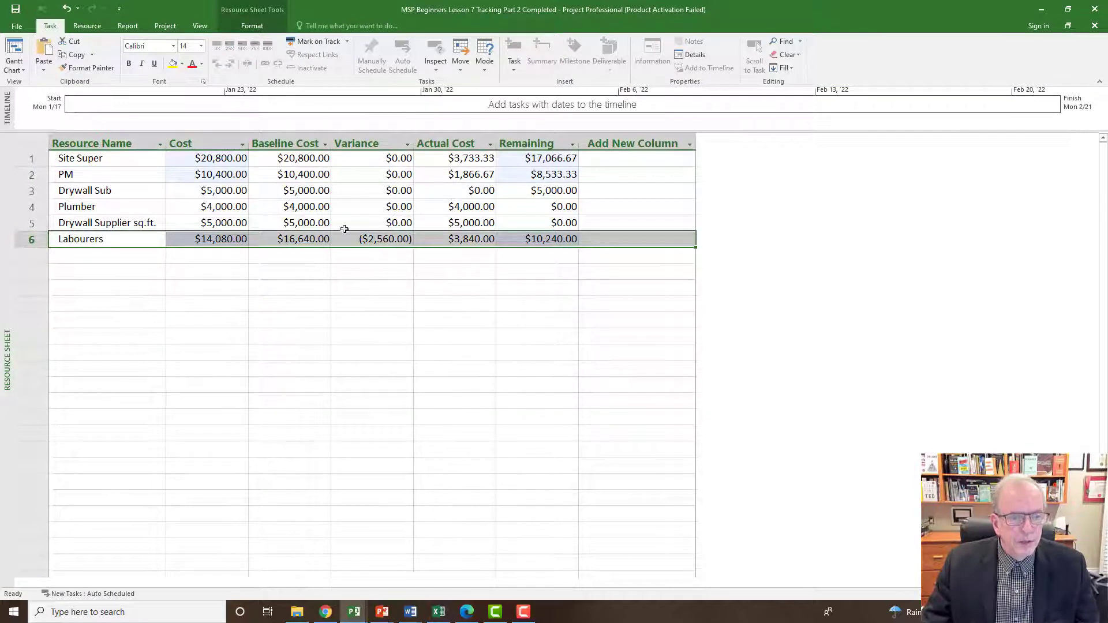
Return from the Resource Sheet to the Tracking Gantt view by way of the Gantt Chart view.
right_click(5, 329)
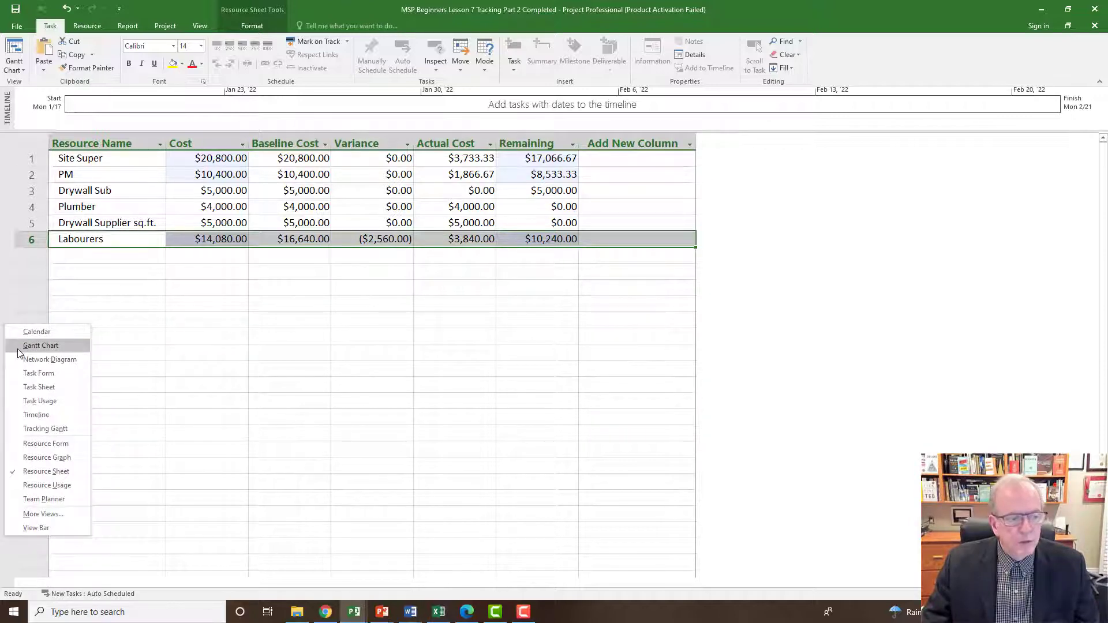
click(19, 348)
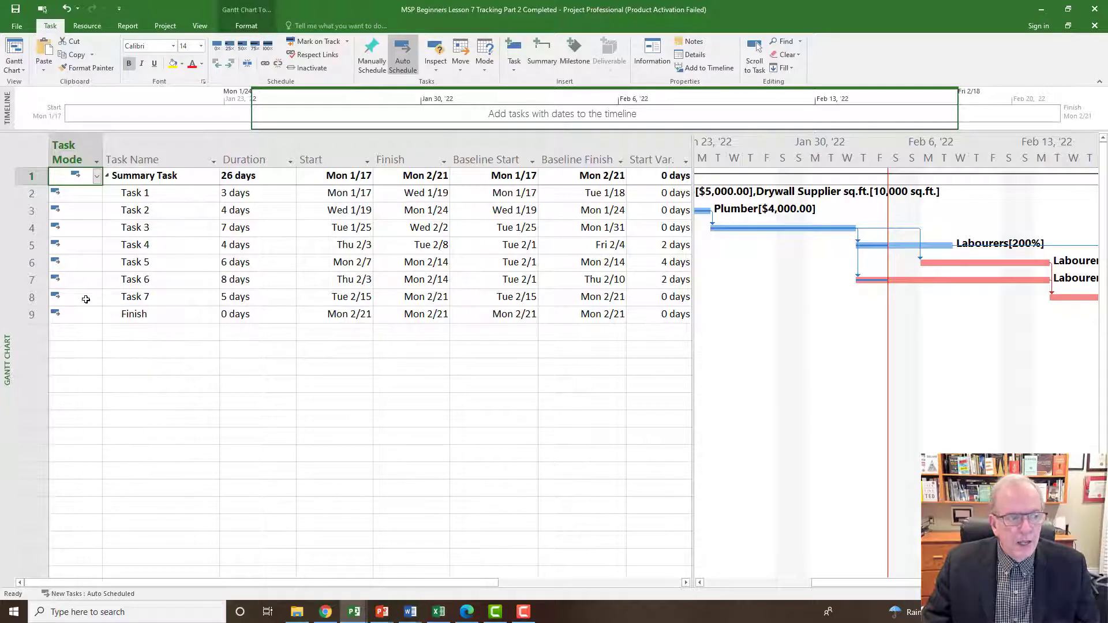
right_click(7, 303)
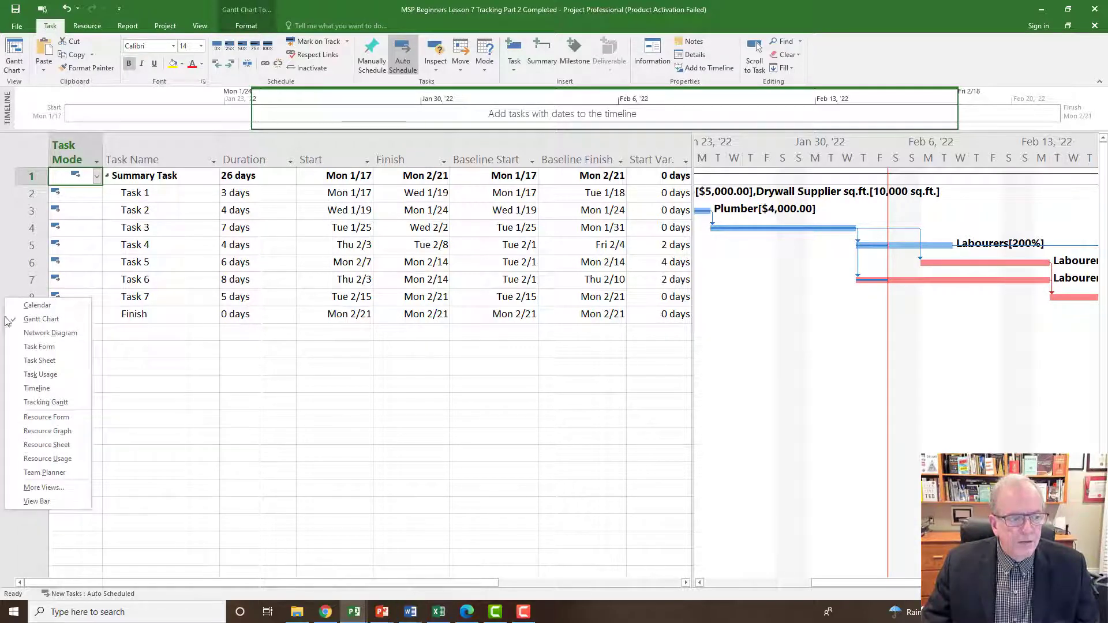
click(32, 402)
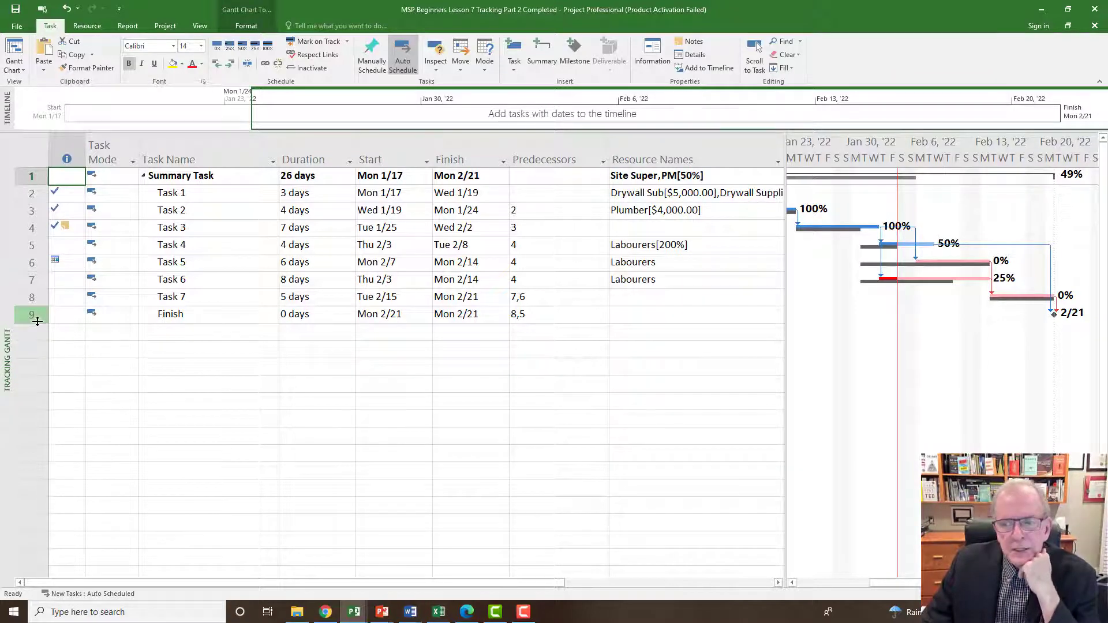
Insert three new blank tasks above Task 7.
click(22, 297)
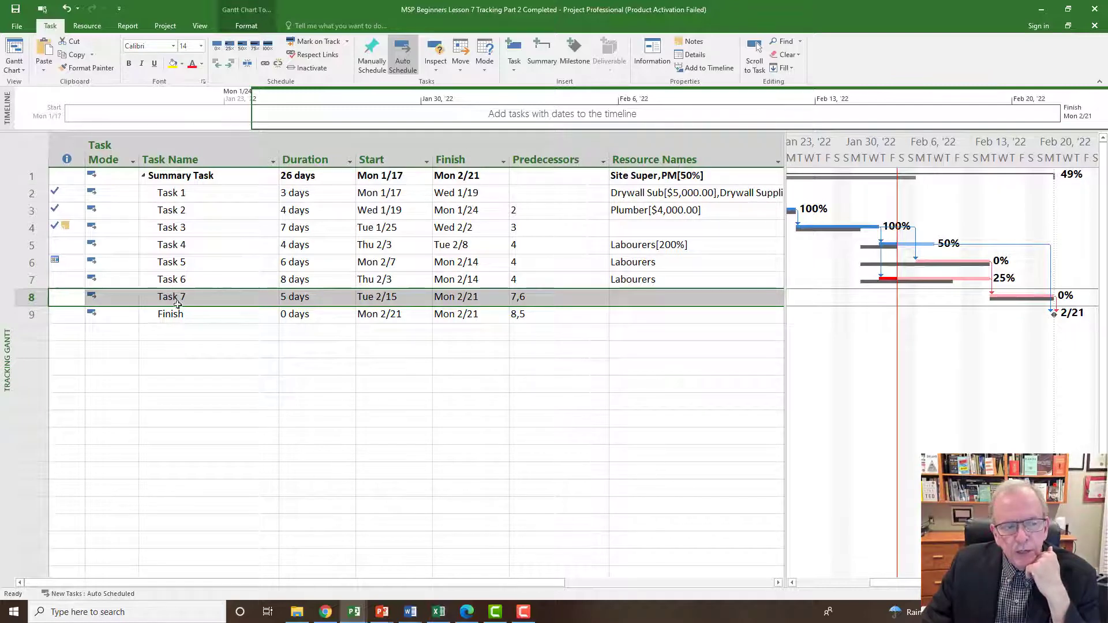
click(95, 346)
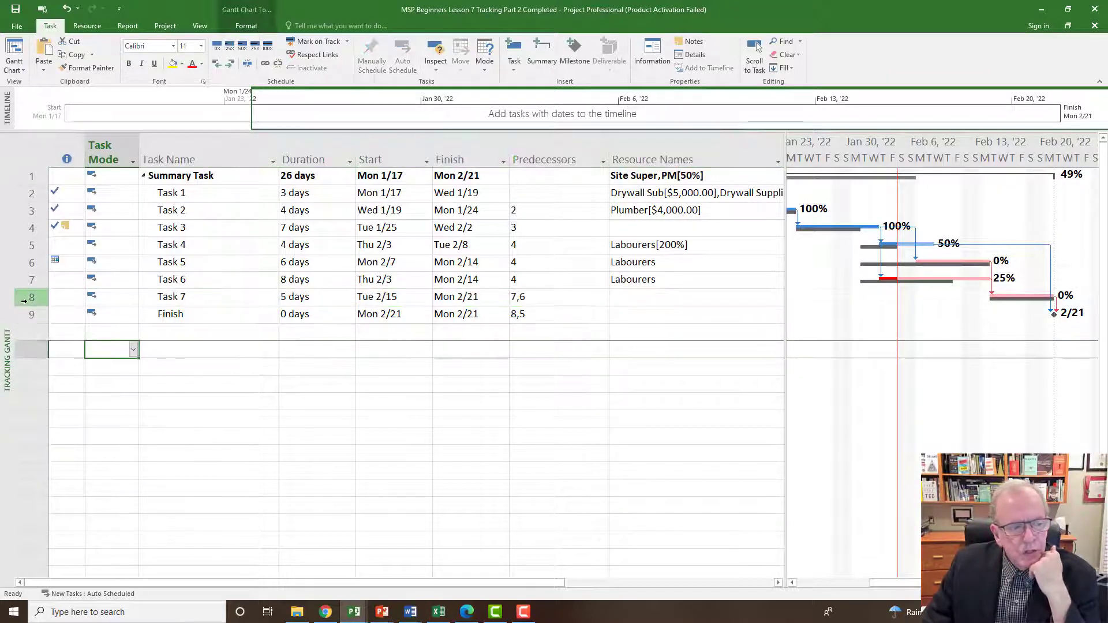
drag(23, 297, 27, 329)
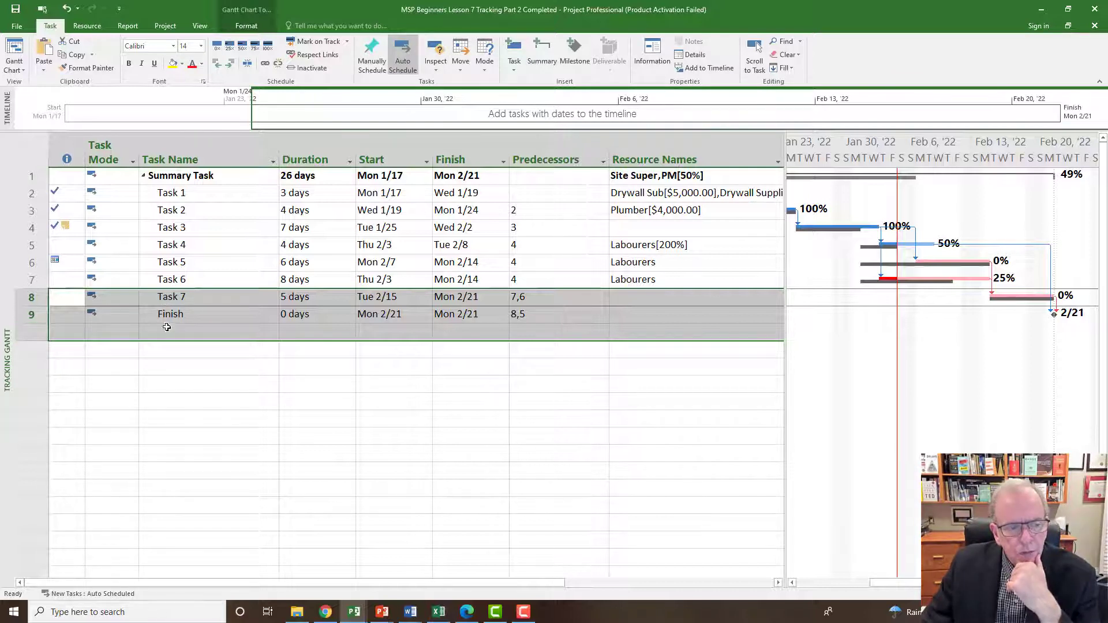
right_click(166, 330)
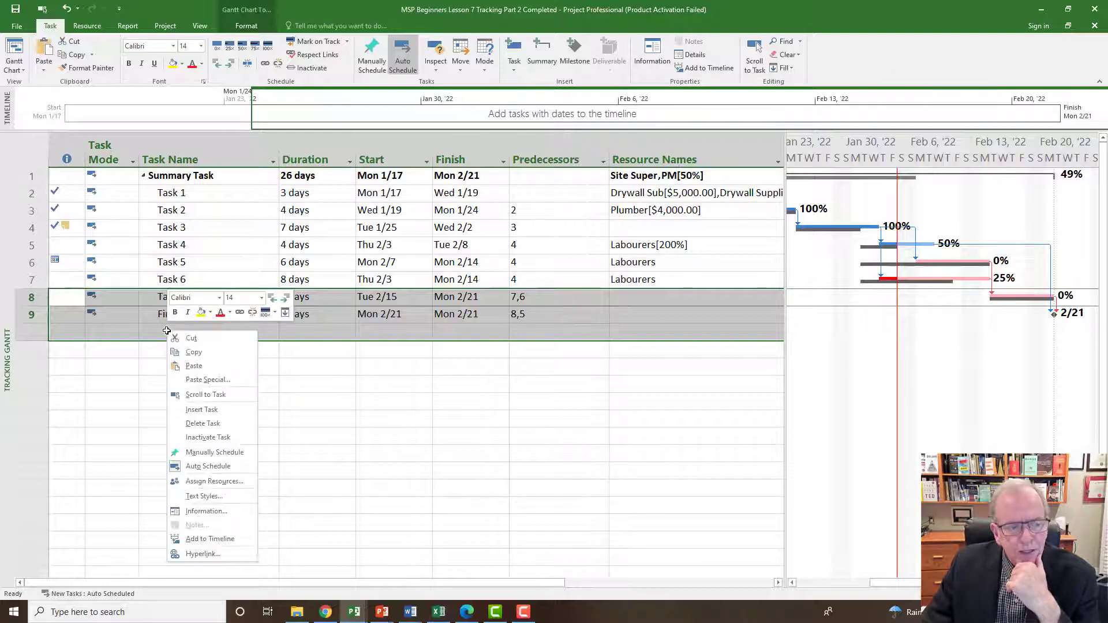
click(197, 411)
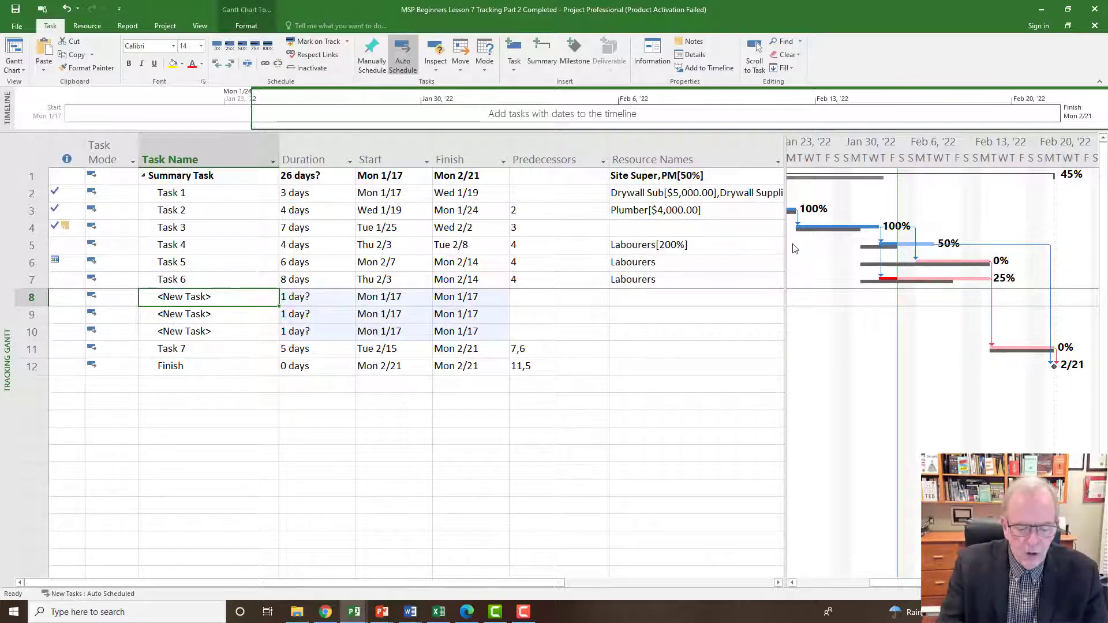
Name the first new blank task, in row 8, "Change Order No 1".
key(shift+space)
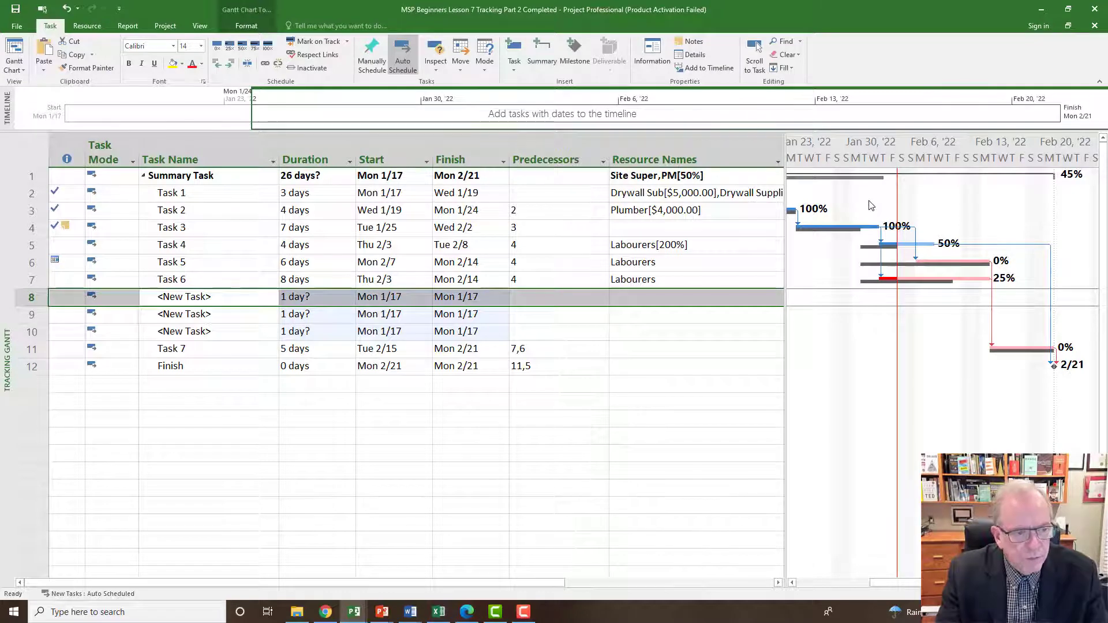
click(253, 301)
text(C)
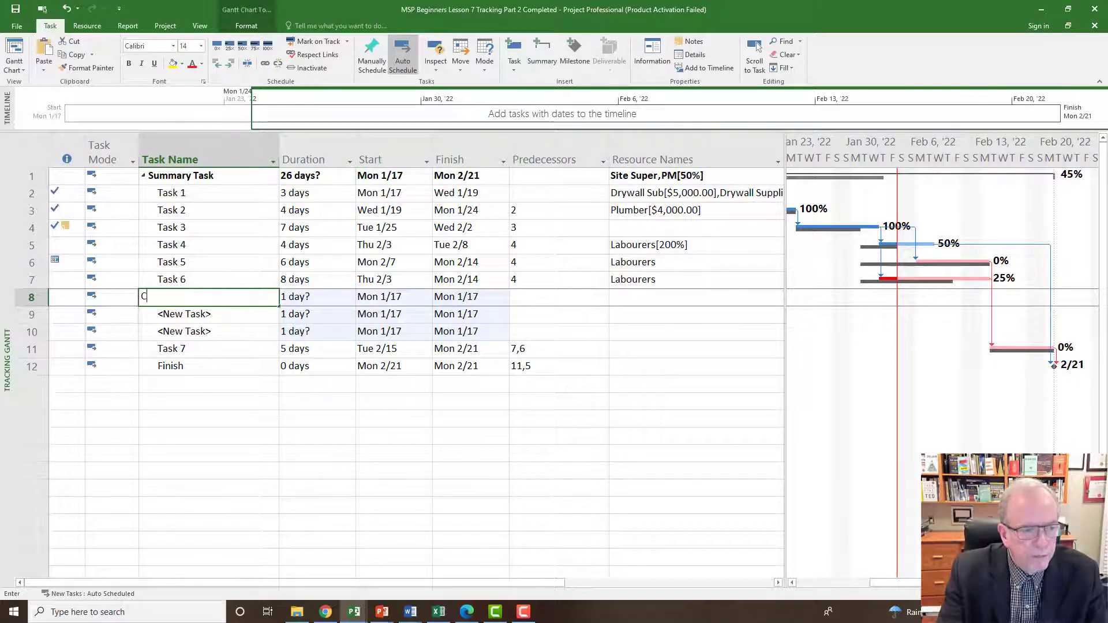
text(hange Or)
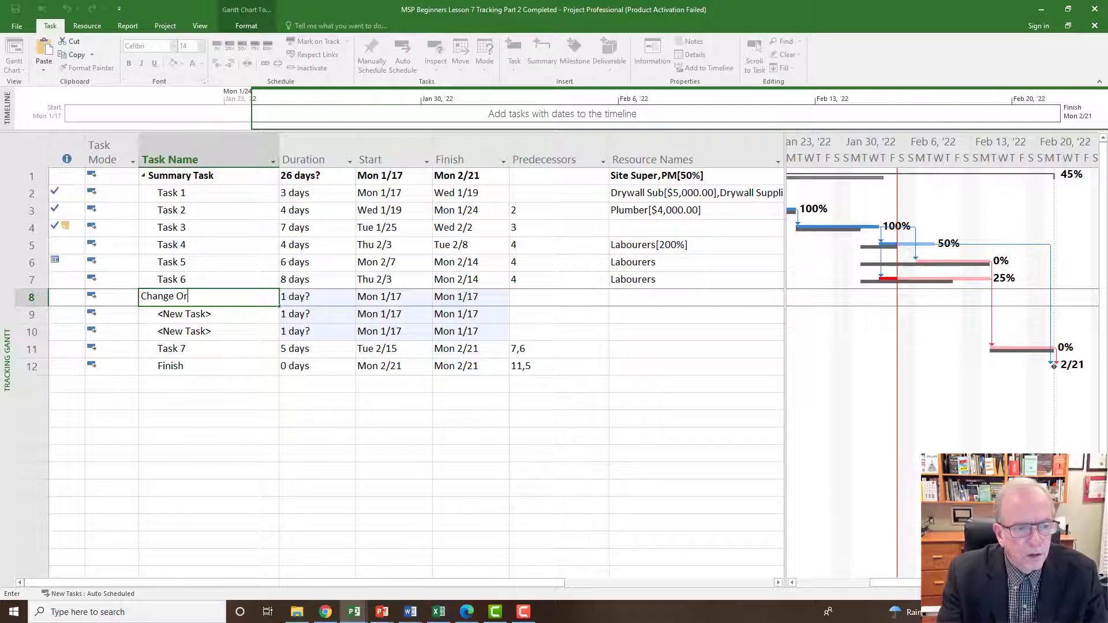
text(der No 1)
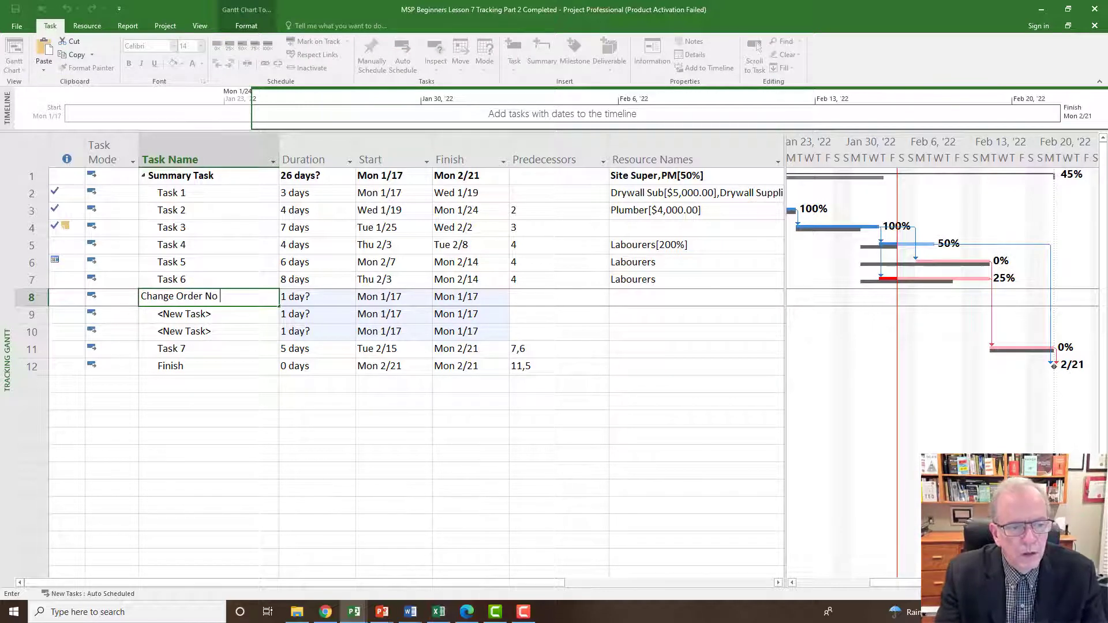
Name the second new task, in row 9, "Task CO1A".
click(239, 318)
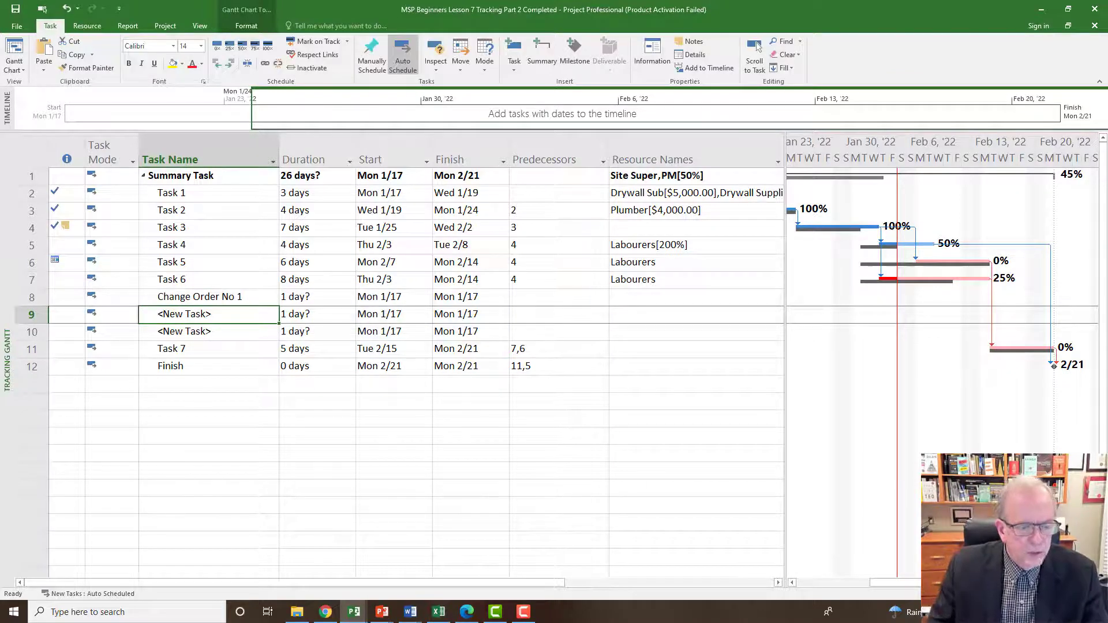
text(Ta)
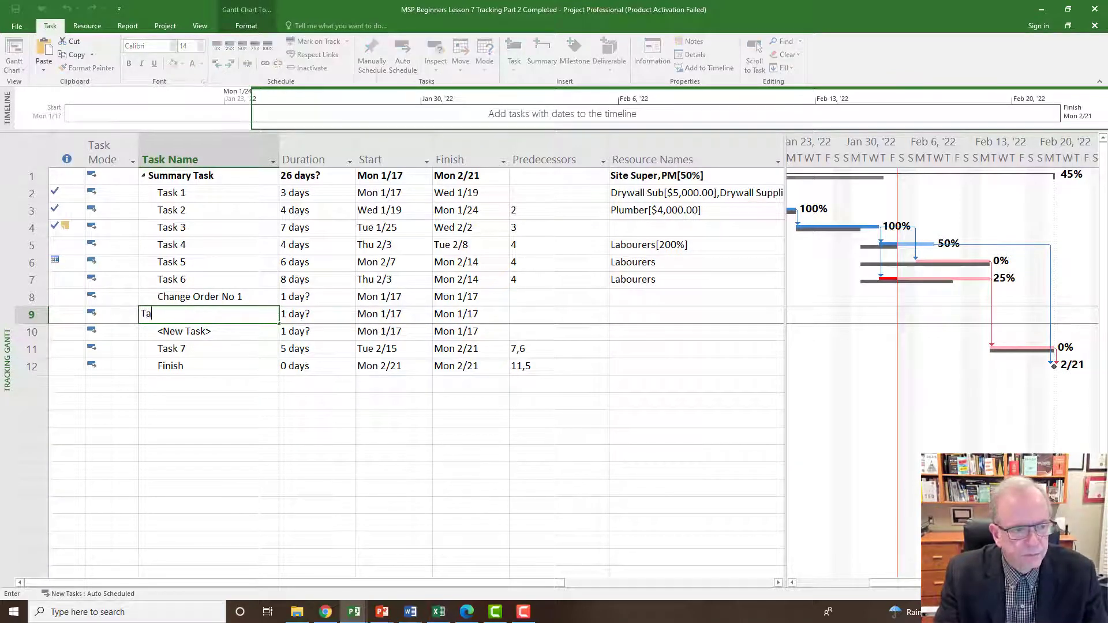
text(sk C)
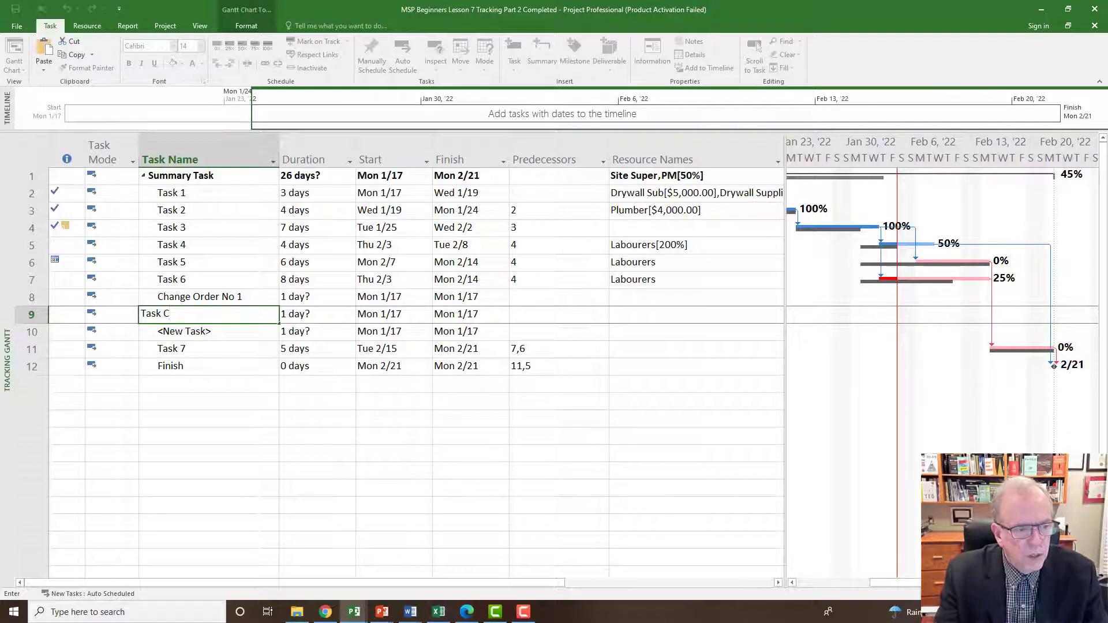
text(O1A)
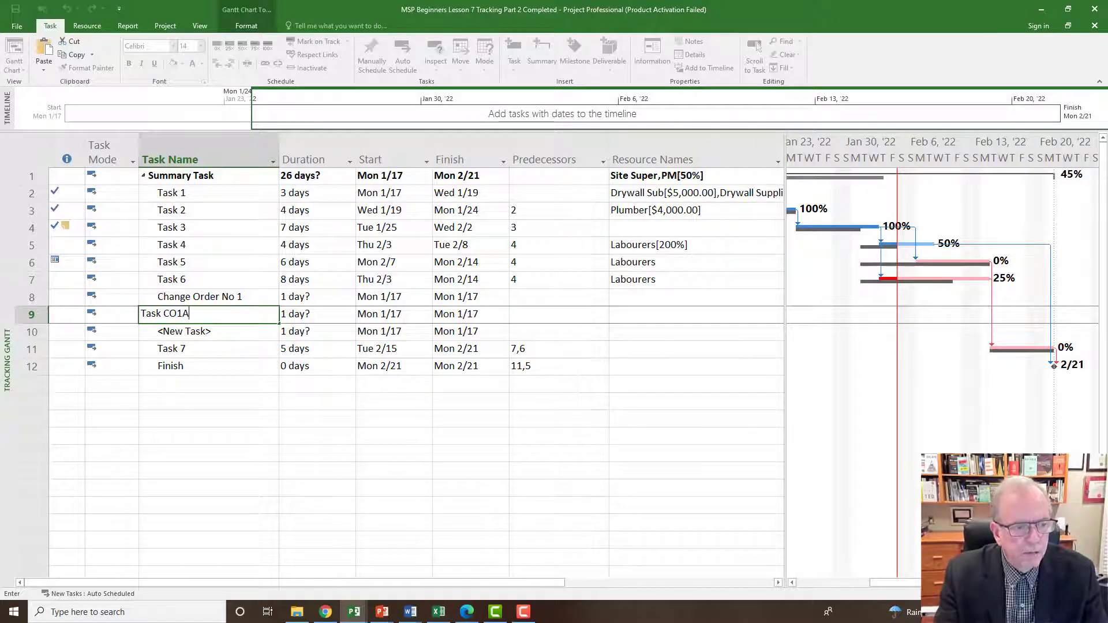
key(Return)
Name the third new task, in row 10, "Task CO1B".
text(Tas)
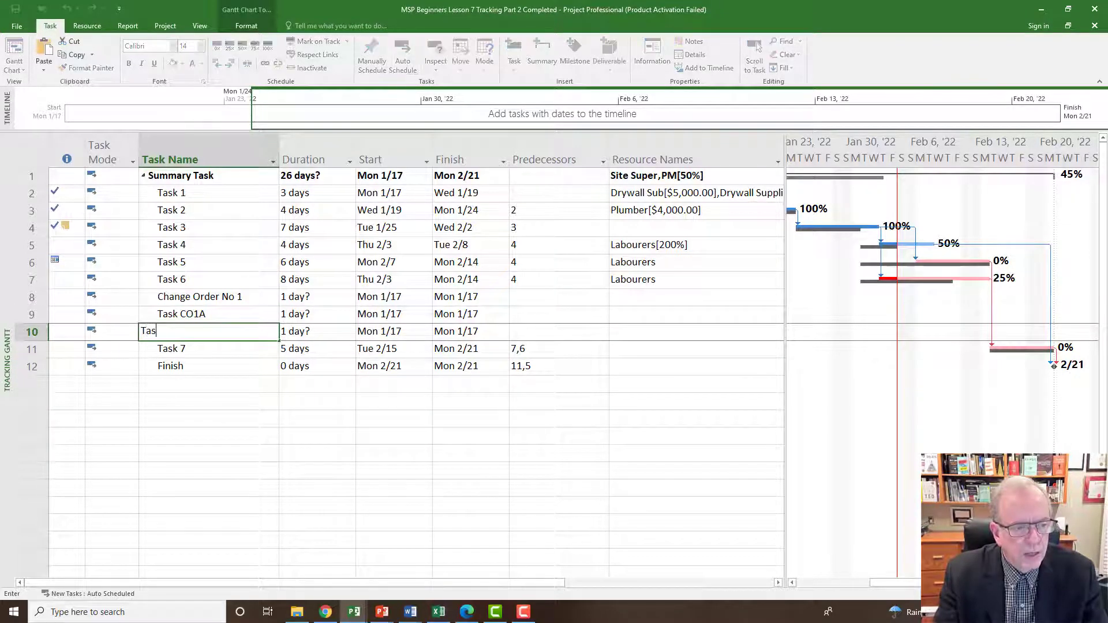
text(k CO)
key(Delete)
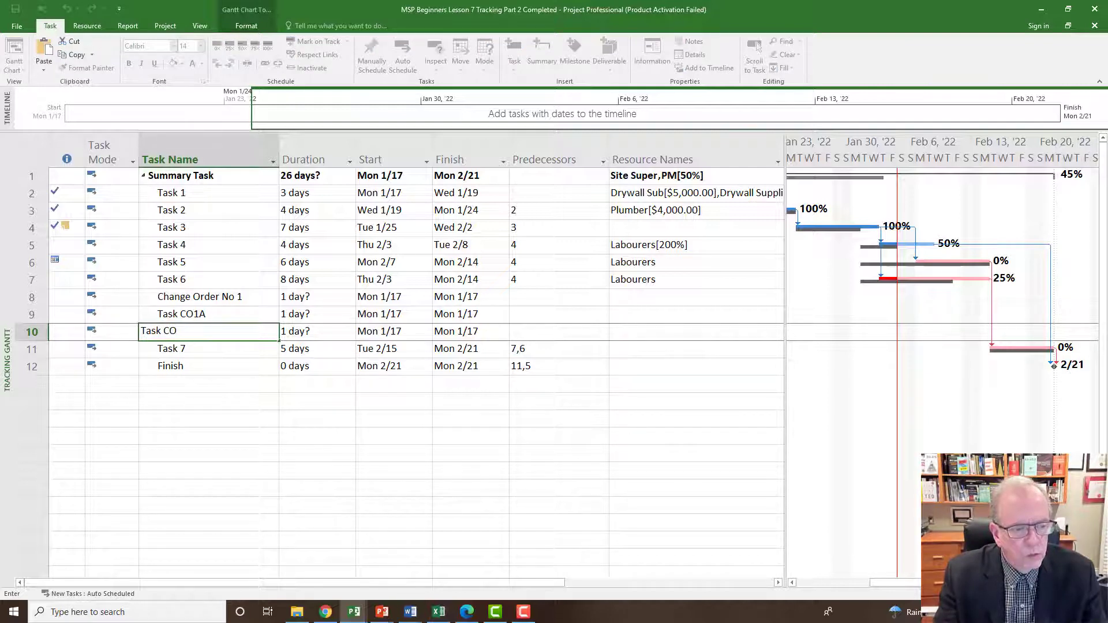
text(1B)
key(Return)
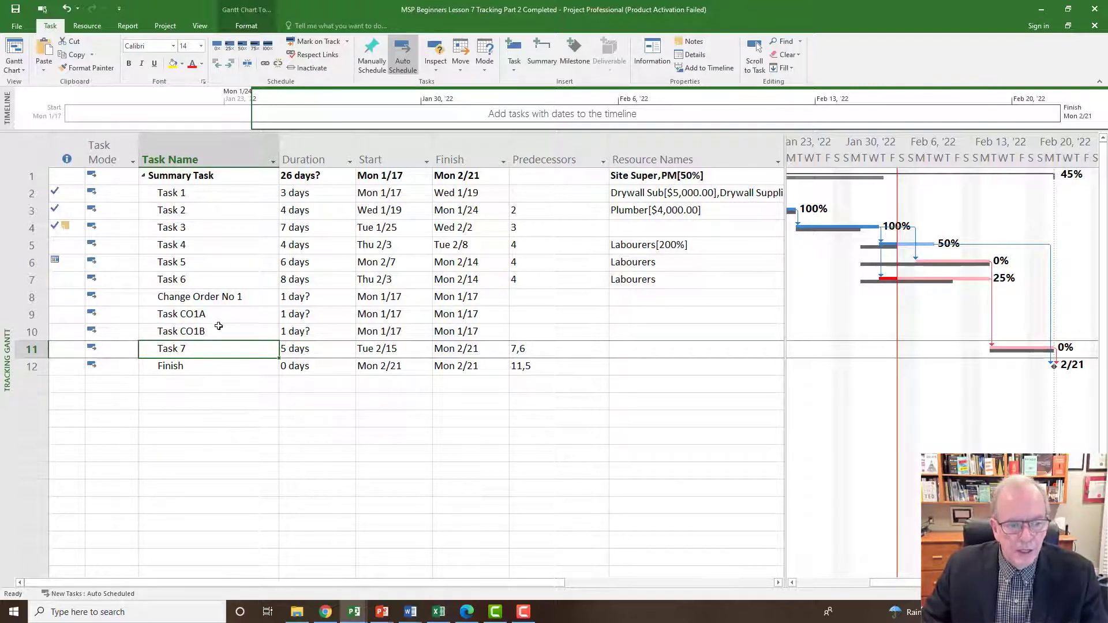
Indent Task CO1A and Task CO1B so they become subtasks of Change Order No 1.
click(219, 329)
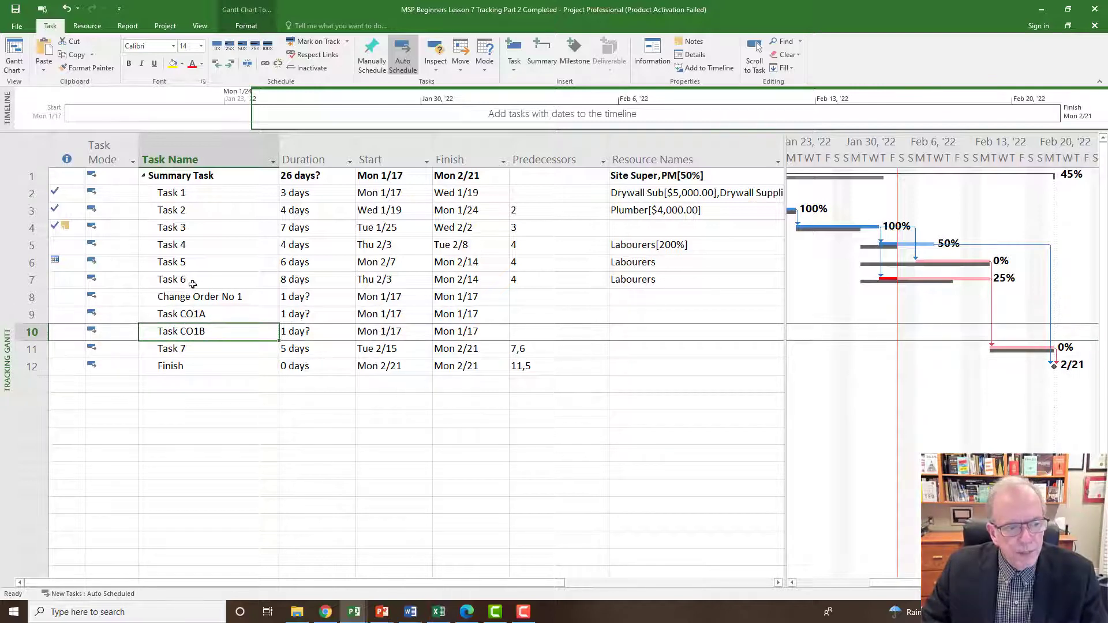
drag(25, 314, 26, 332)
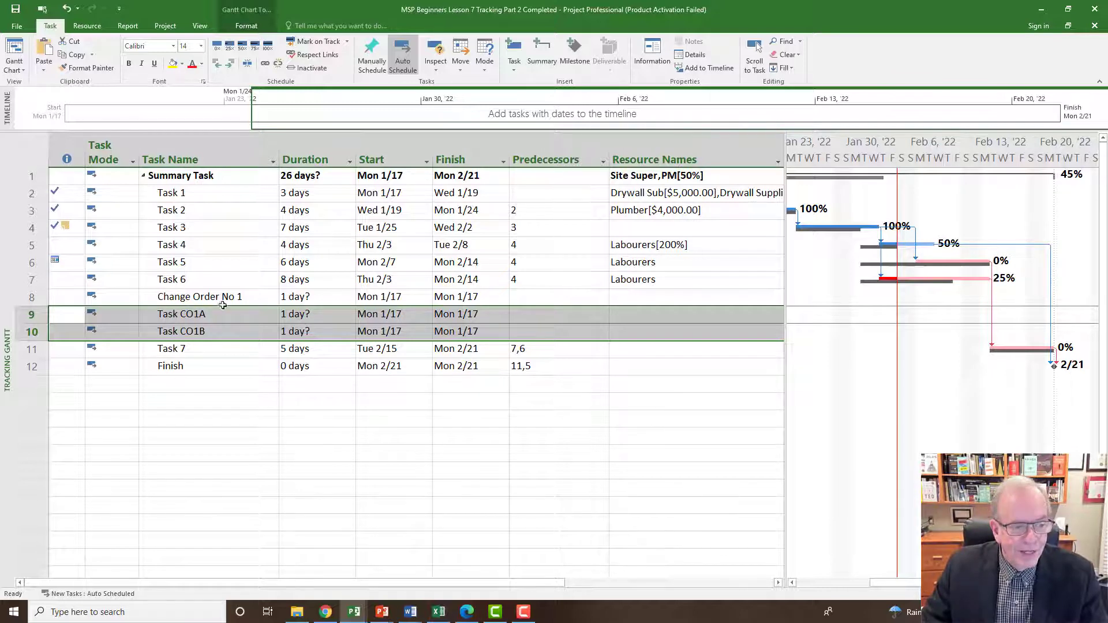
click(230, 64)
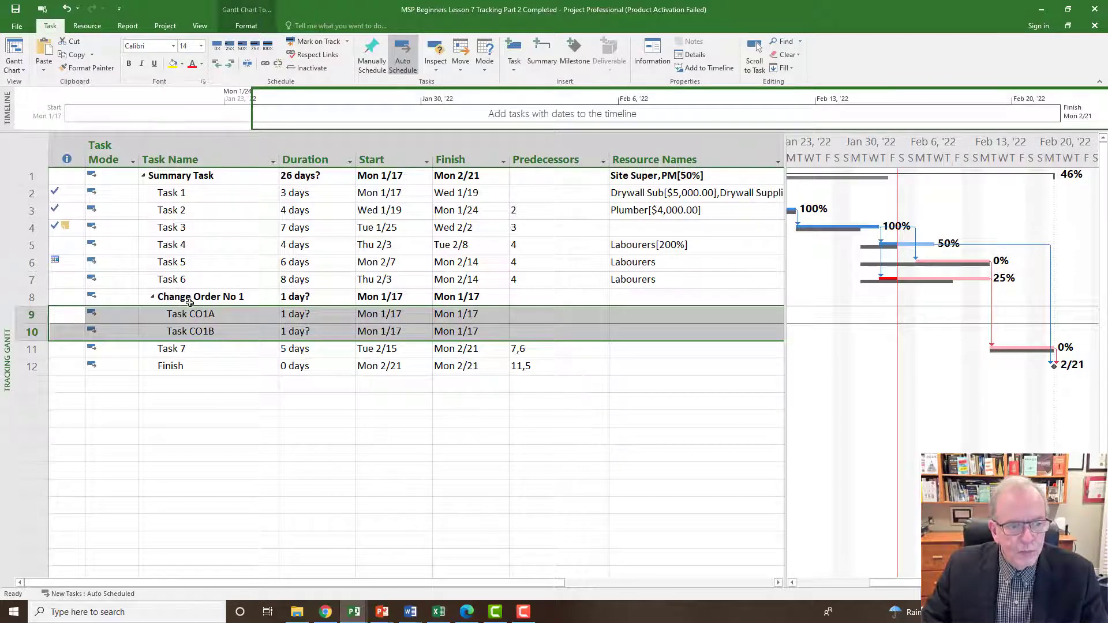
click(217, 305)
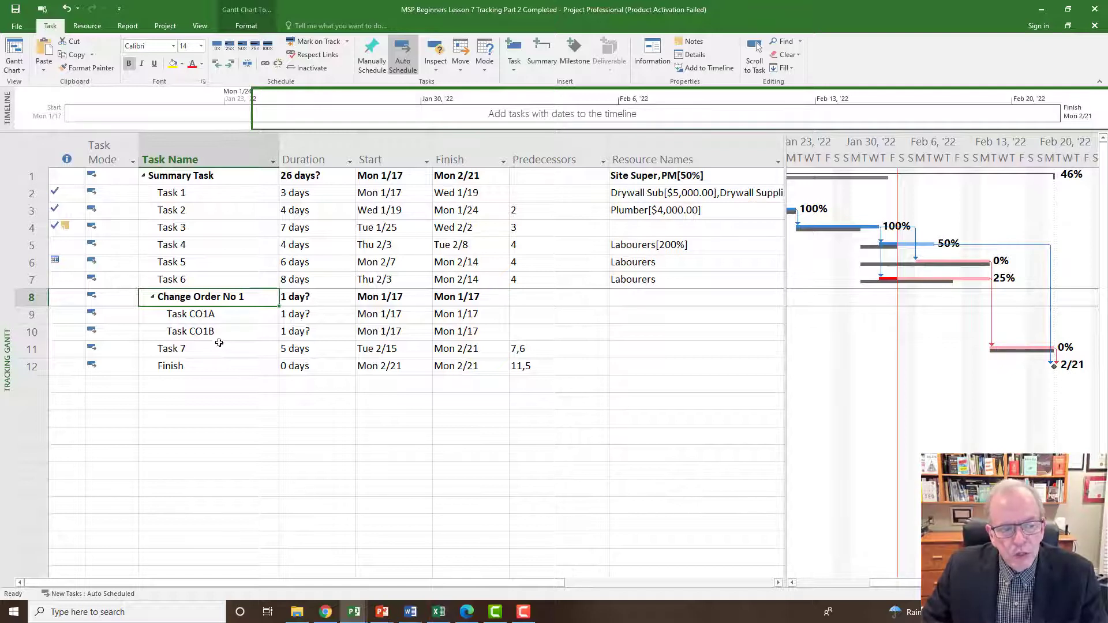
Set the duration of Task CO1A to 2 days and of Task CO1B to 3 days.
click(296, 320)
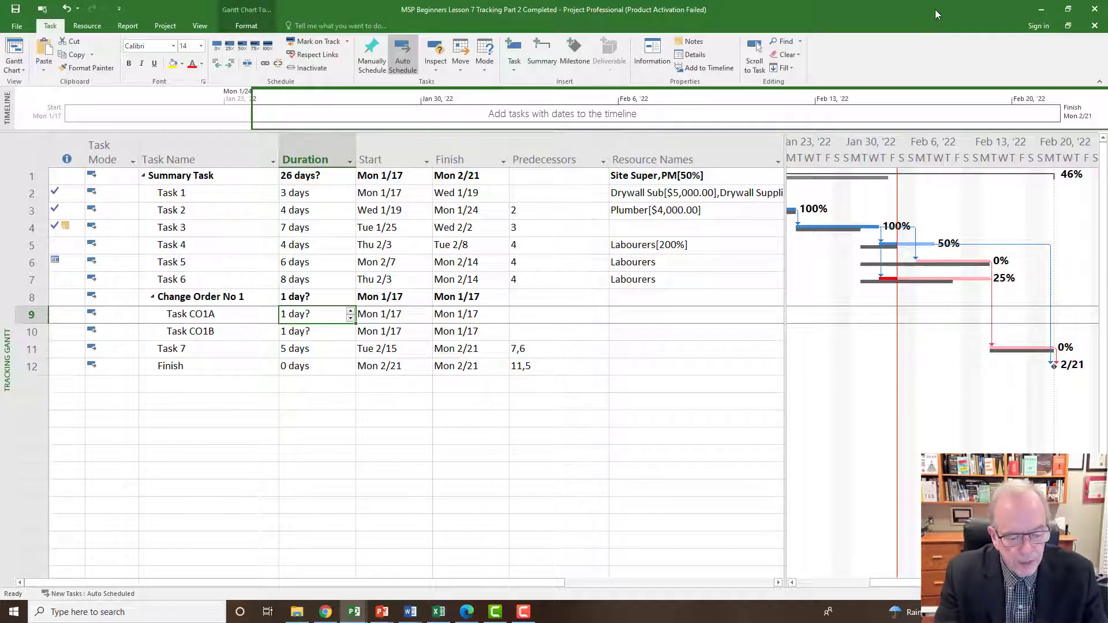
text(2)
key(Return)
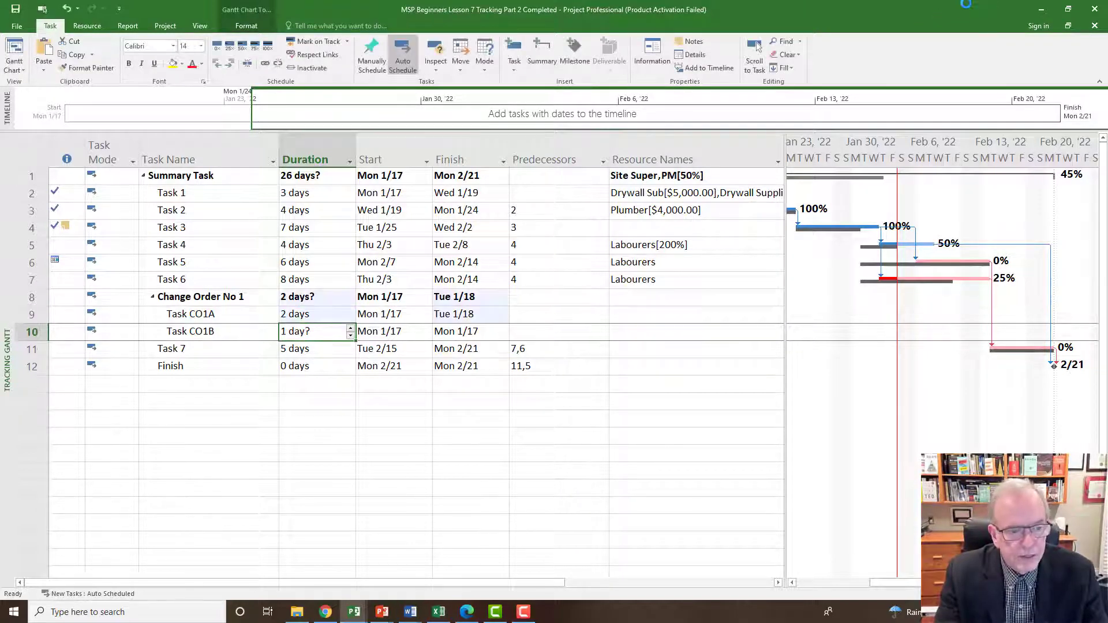
text(3)
key(Return)
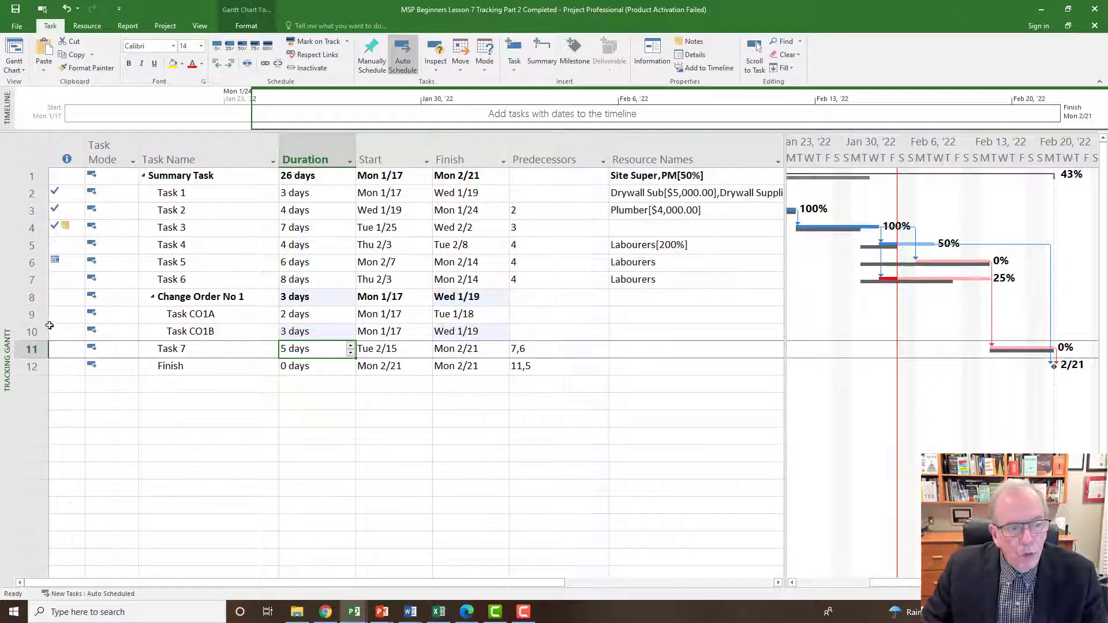
Enlarge the chart area and examine where the bars and start dates of Task CO1A and Task CO1B fall.
drag(26, 317, 26, 330)
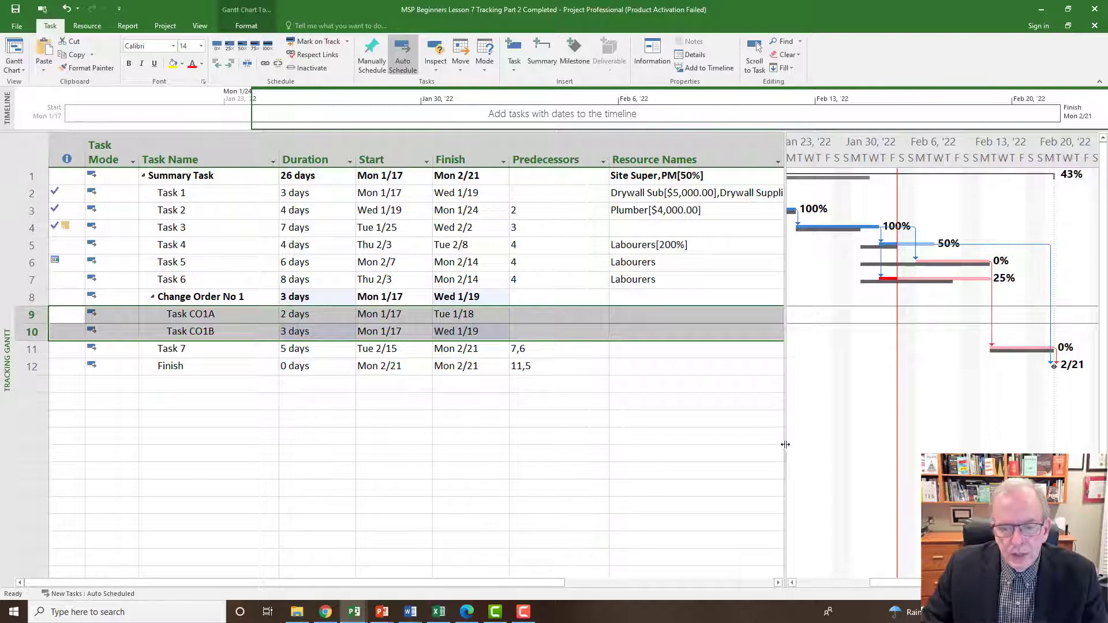
drag(785, 444, 577, 445)
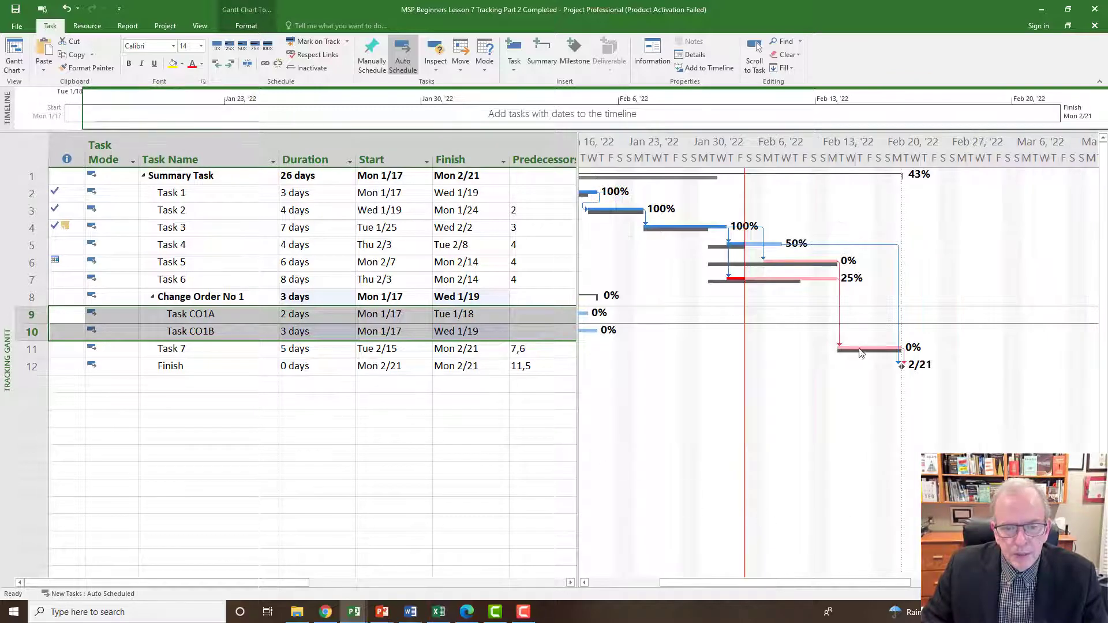
drag(868, 586, 821, 586)
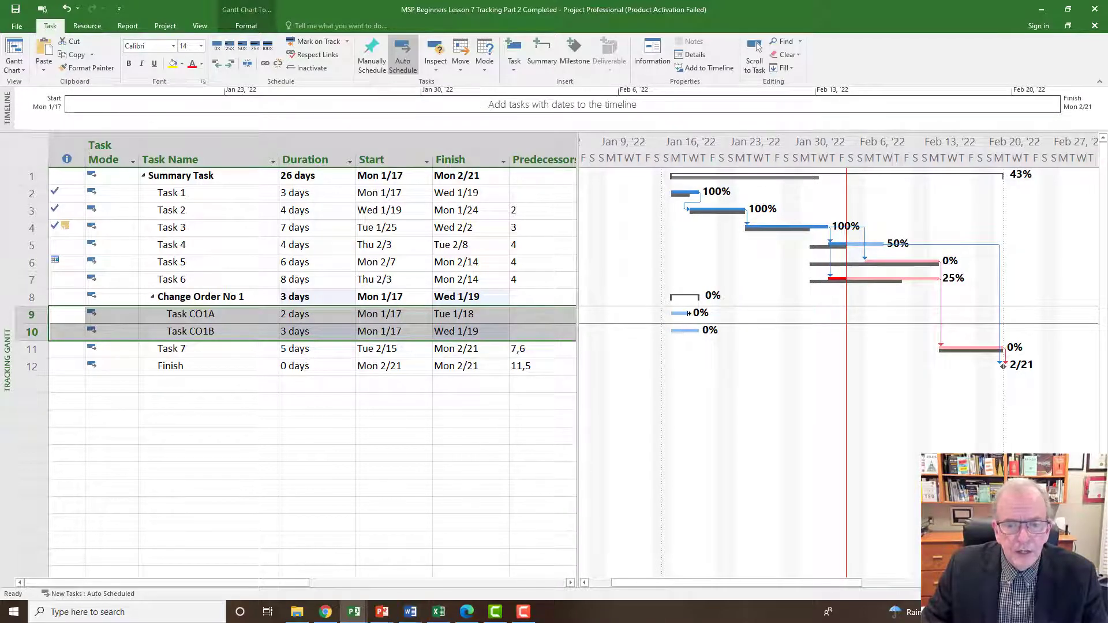
click(392, 314)
click(392, 332)
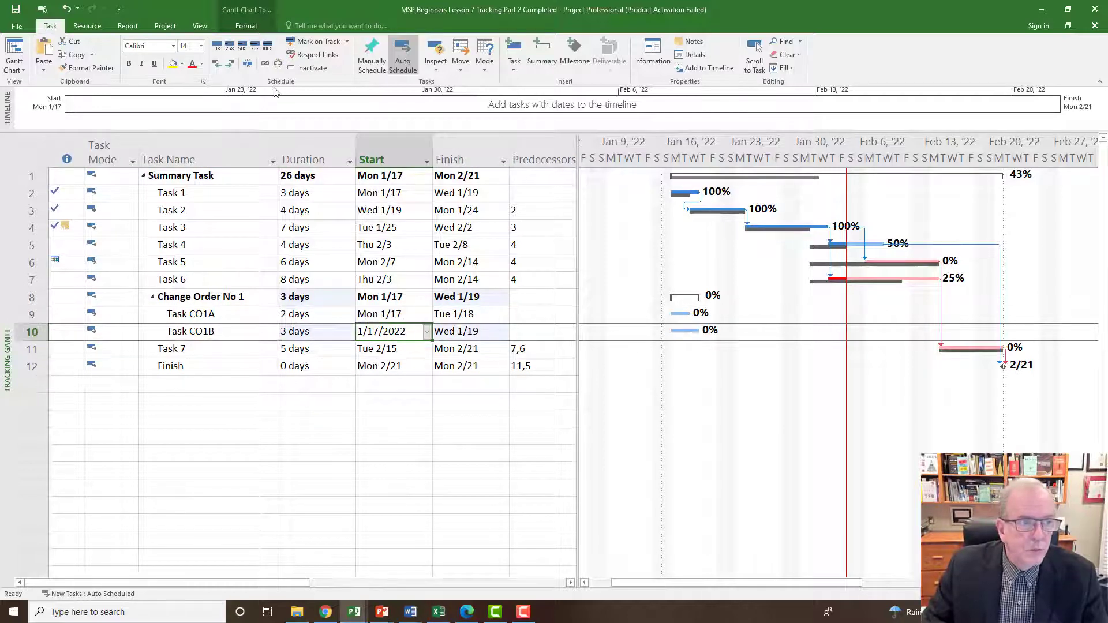
Check the project's start date in the Project Information dialog and close it without changes.
click(165, 27)
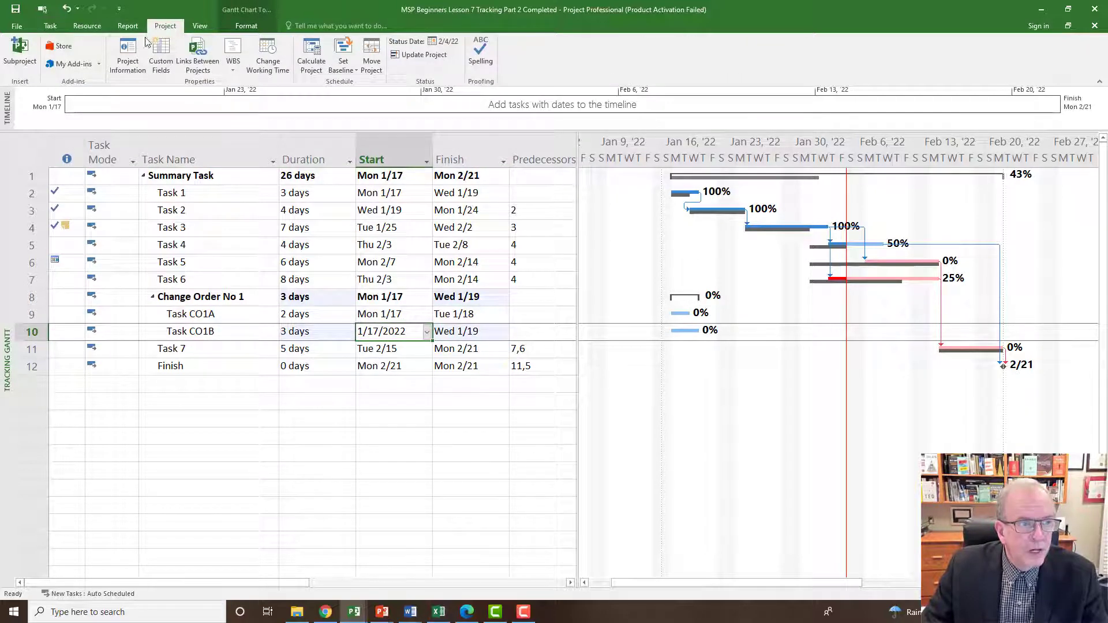
click(127, 56)
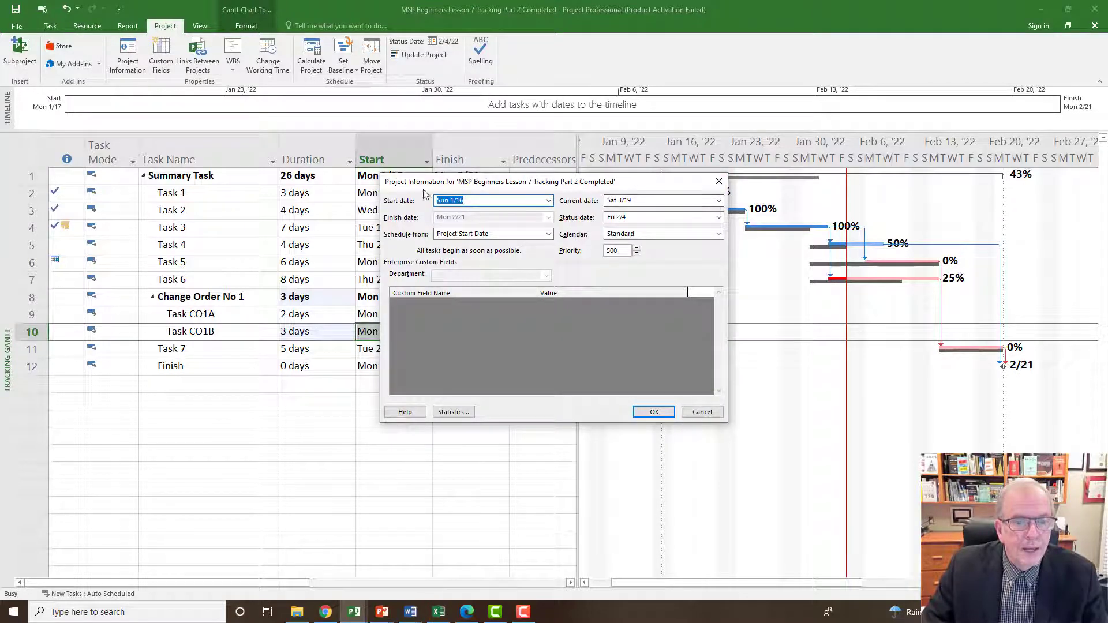
click(719, 181)
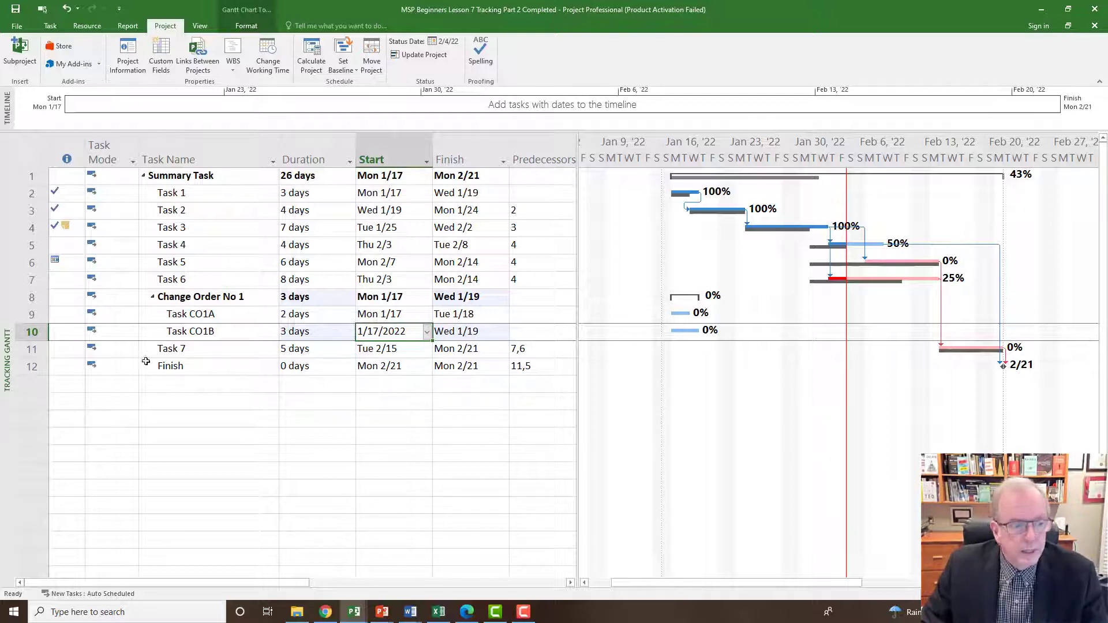
Link Task CO1A and Task CO1B so that Task CO1B follows Task CO1A.
click(32, 313)
drag(32, 314, 32, 332)
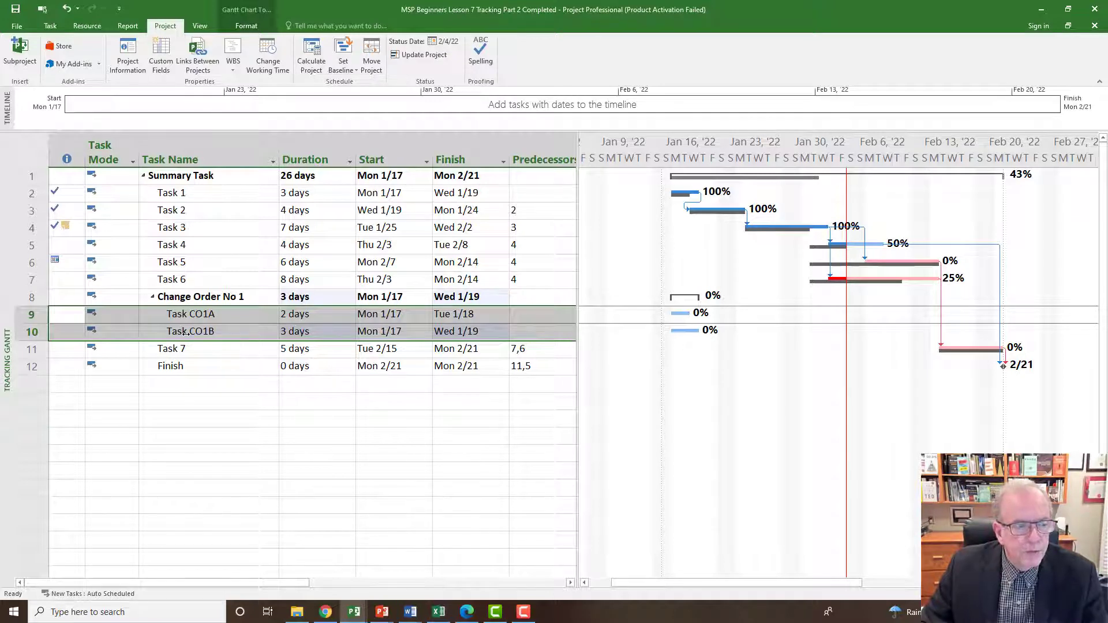
click(538, 333)
mouse_move(49, 318)
mouse_down()
mouse_move(41, 367)
mouse_move(40, 325)
mouse_up()
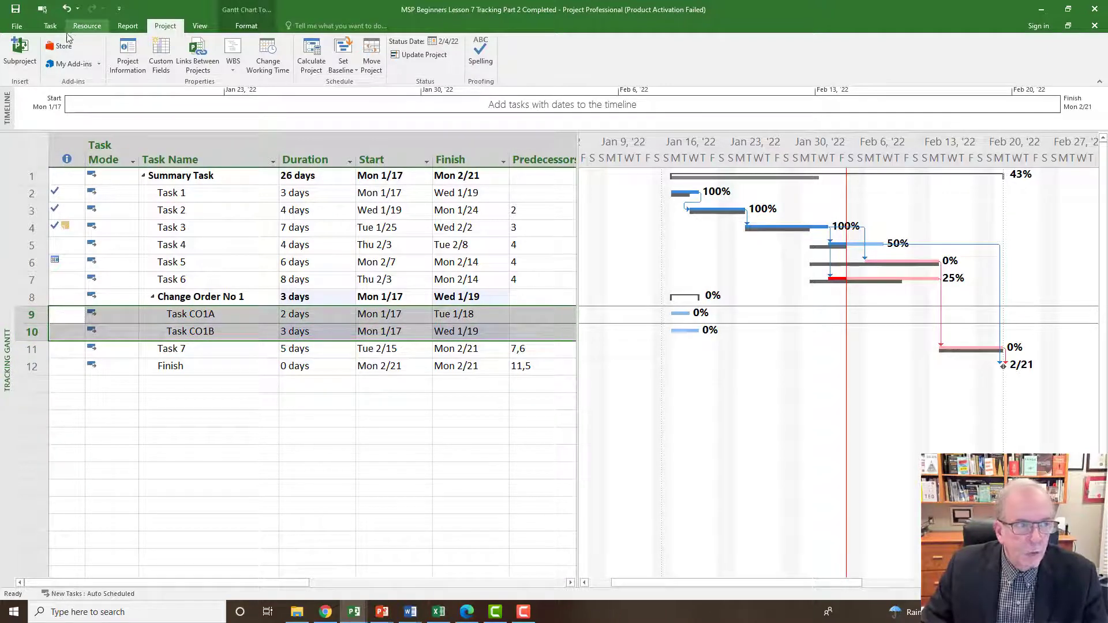
click(51, 27)
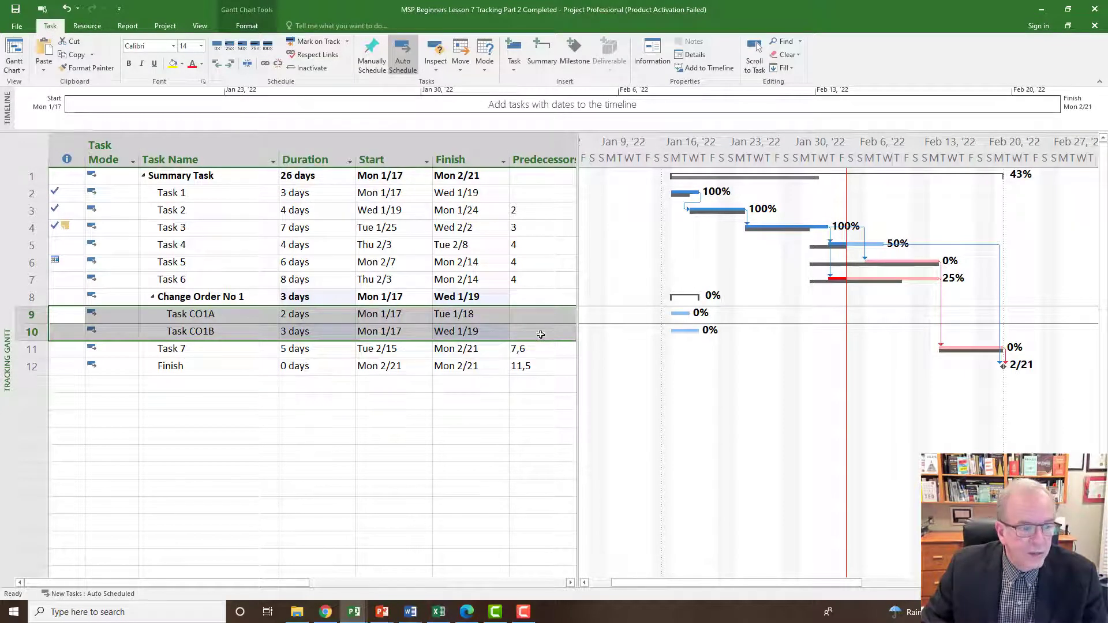
click(264, 65)
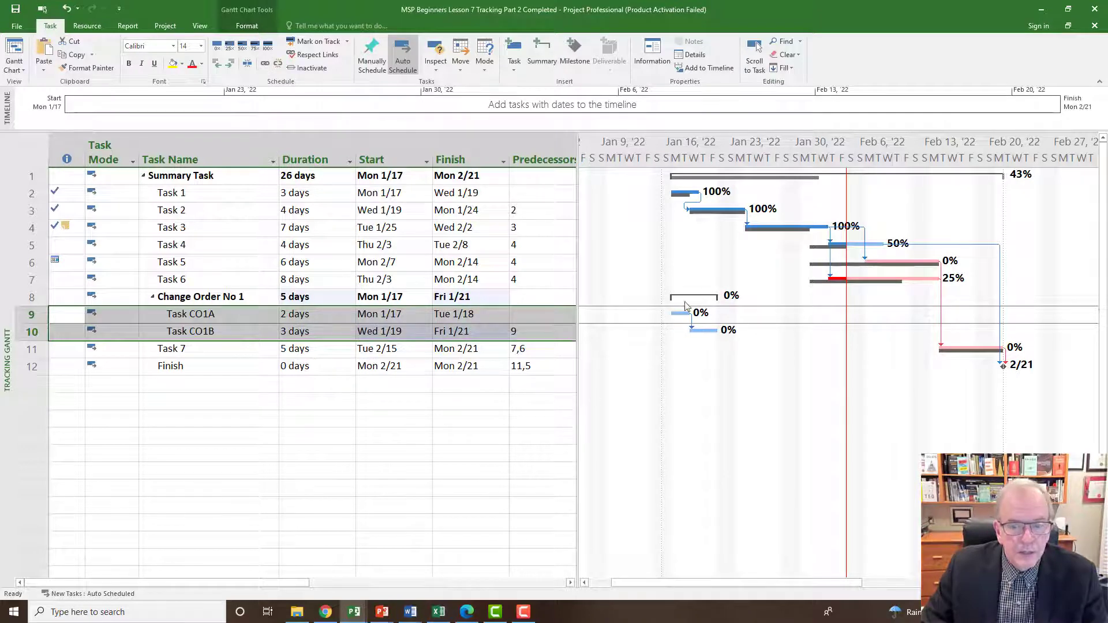
click(501, 419)
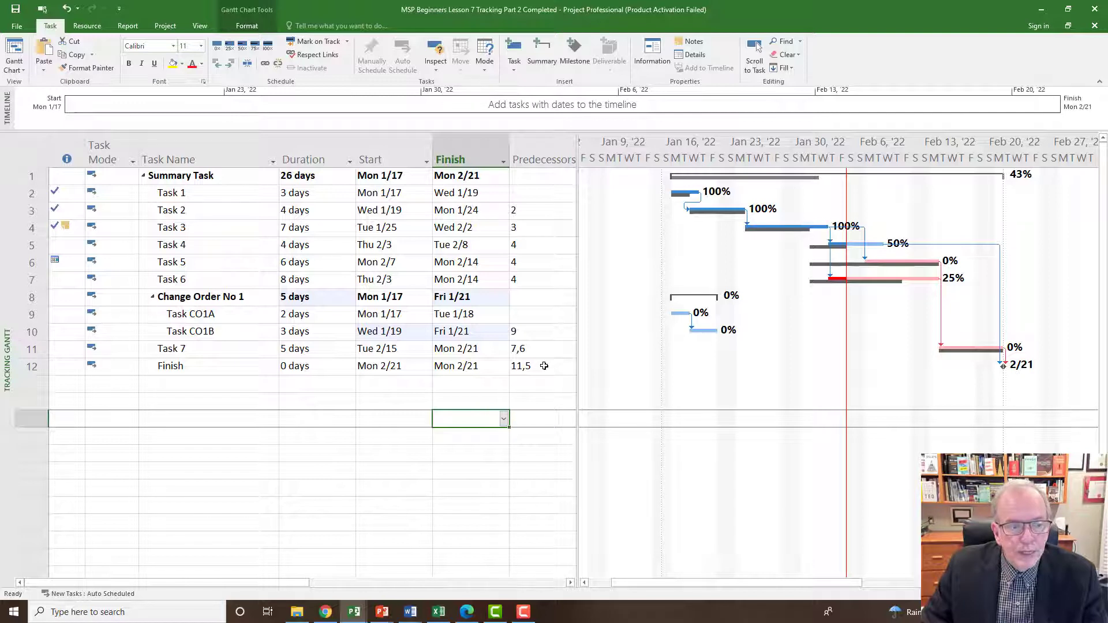
Try predecessor 7 on the Change Order No 1 summary task and clear it again.
click(525, 320)
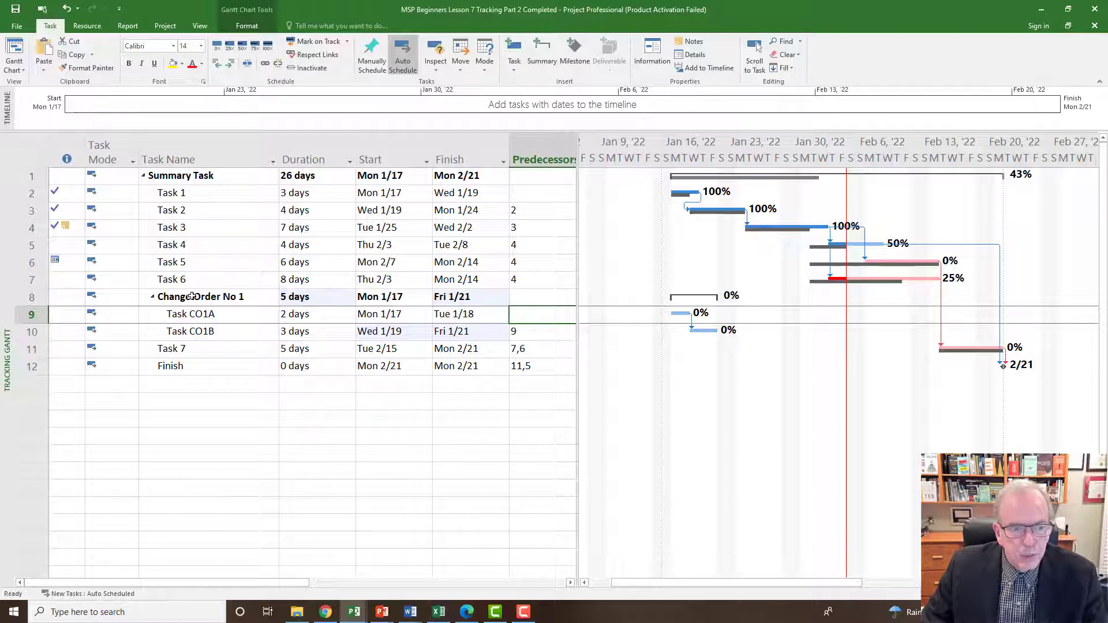
click(537, 297)
click(536, 297)
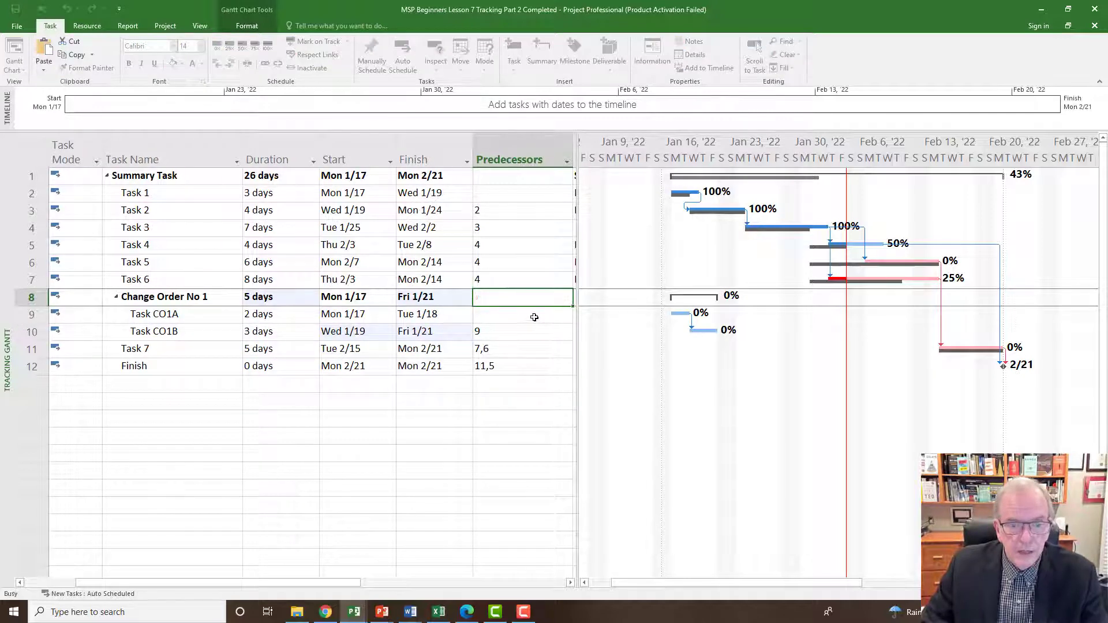
text(7)
key(Return)
click(504, 303)
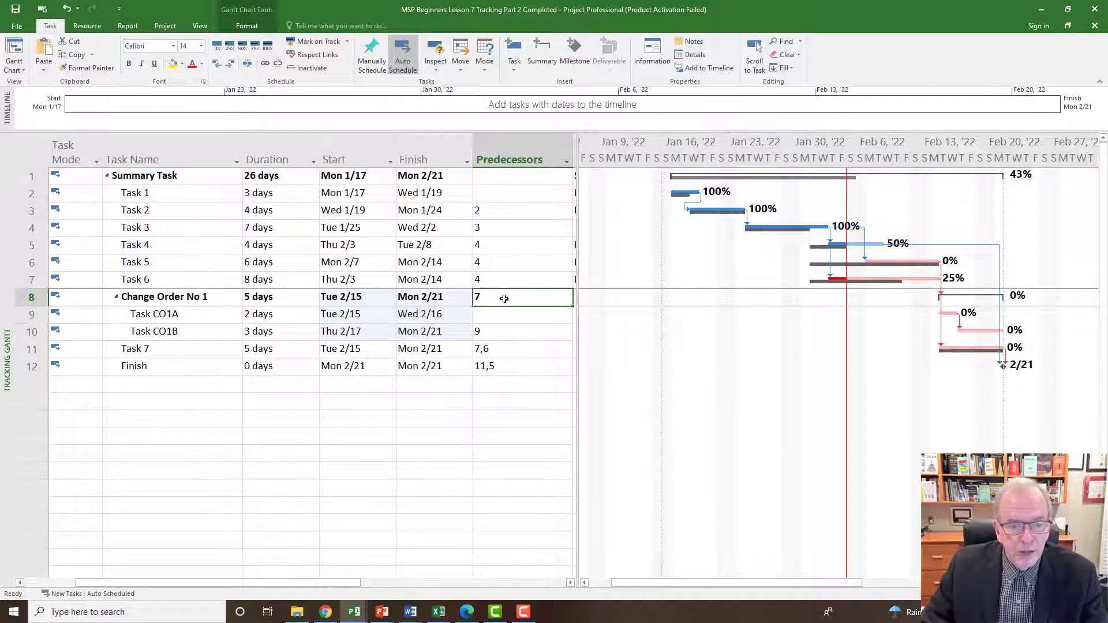
key(BackSpace)
key(Return)
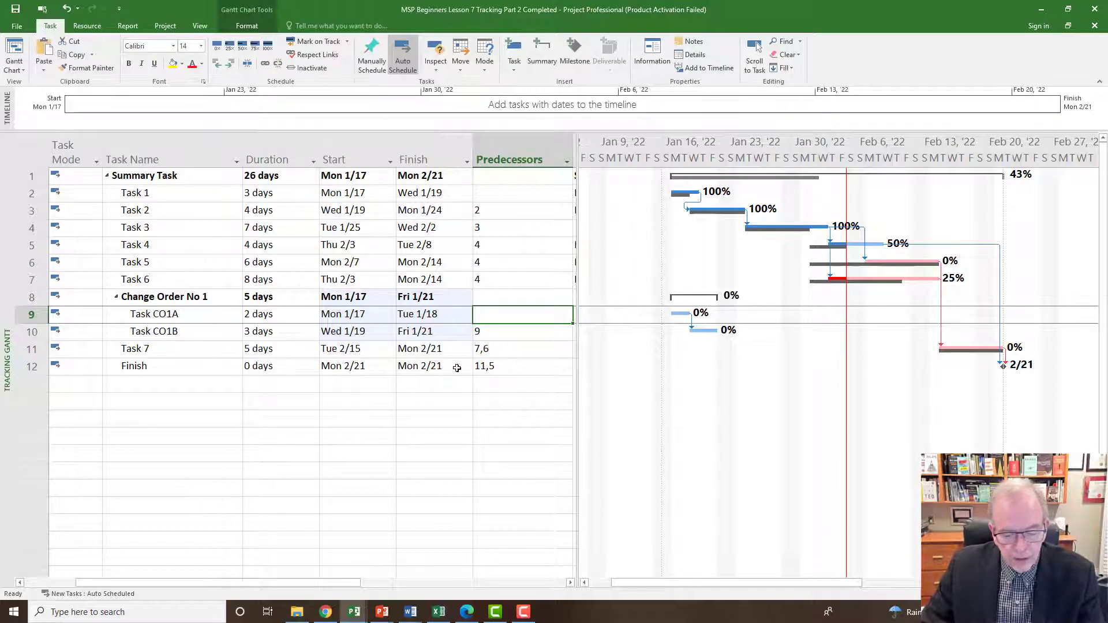
Set the predecessor of Task CO1A to 6.
text(6)
key(Return)
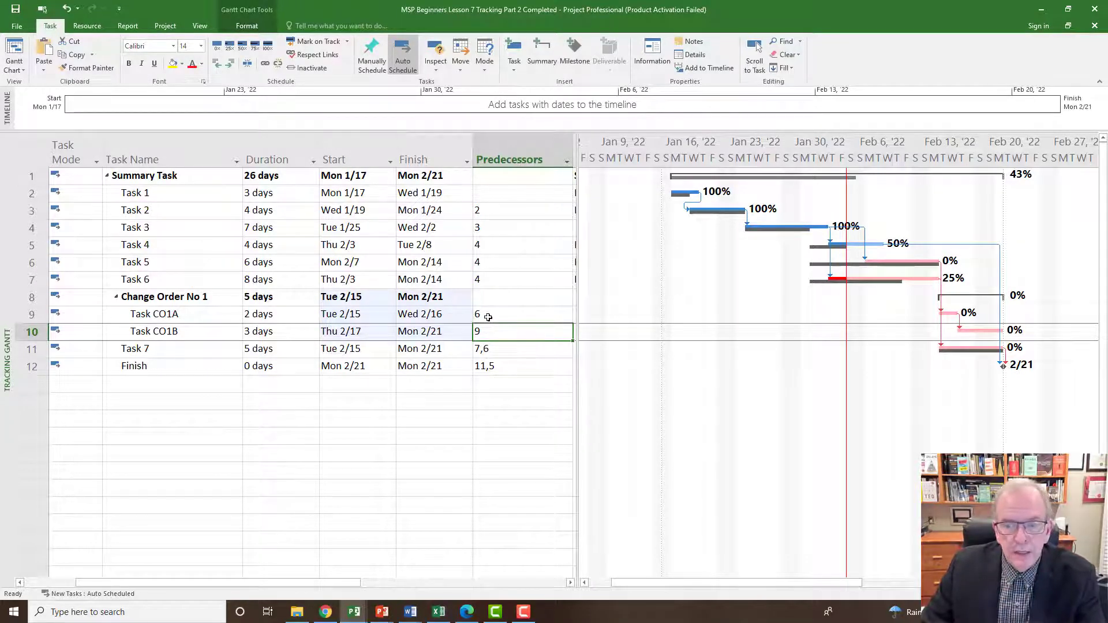
Open the predecessor details of Task CO1A and review the available link types for the Task 5 link, keeping Finish-to-Start.
click(194, 314)
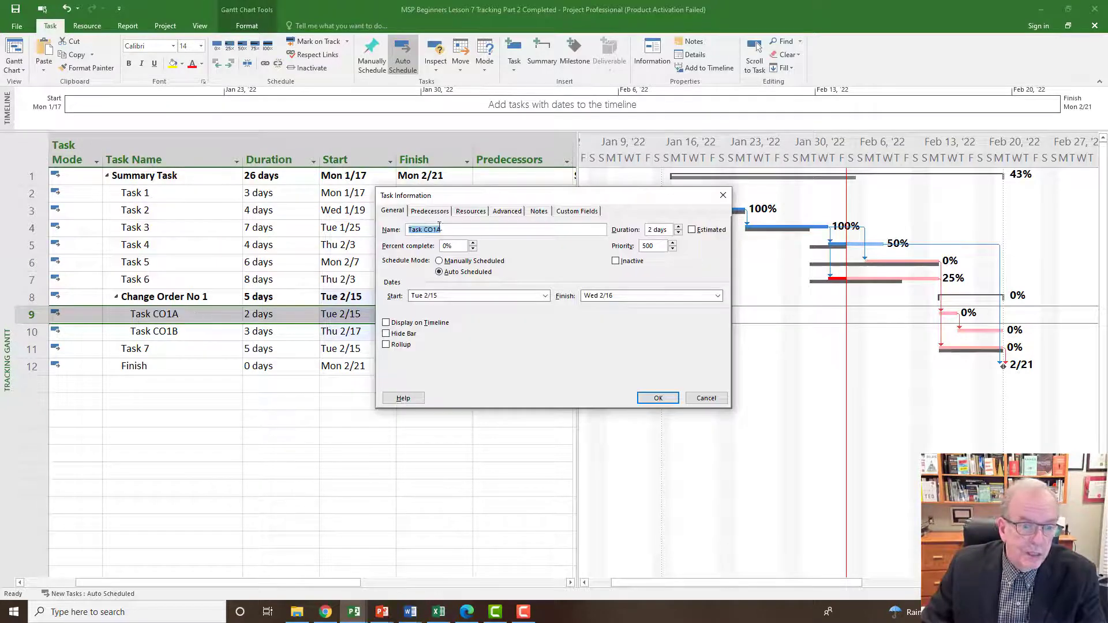
drag(507, 202, 460, 377)
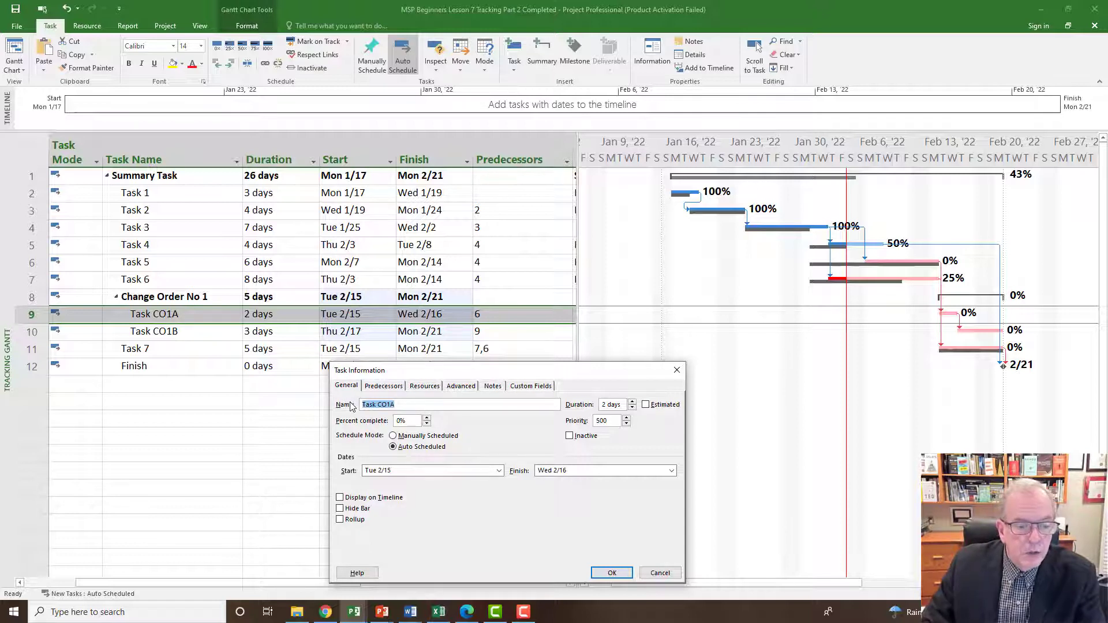
click(383, 387)
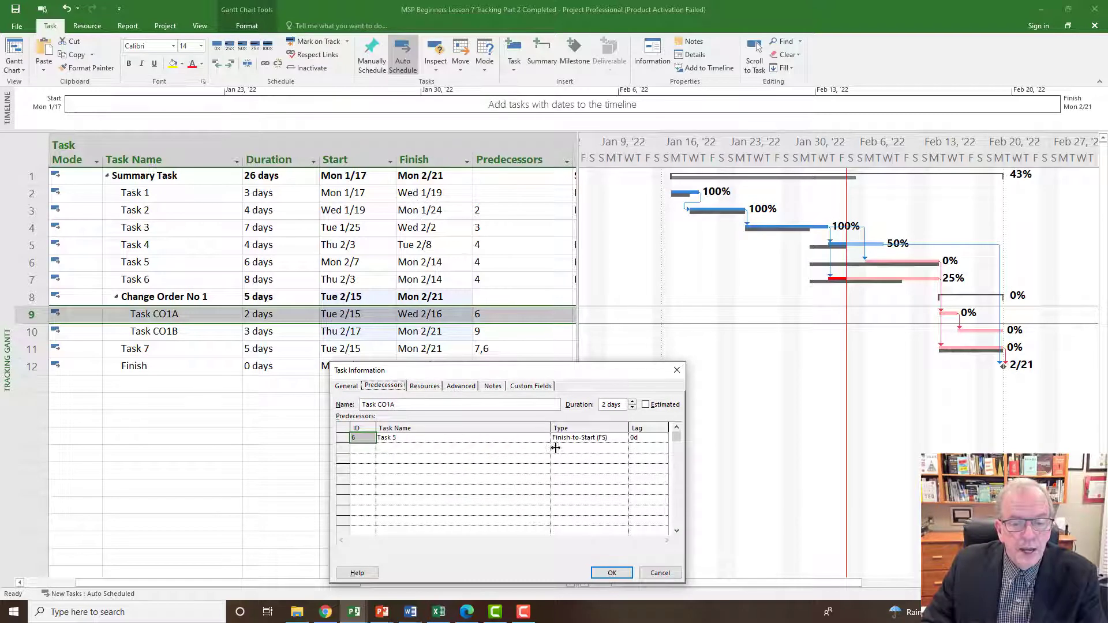
click(592, 438)
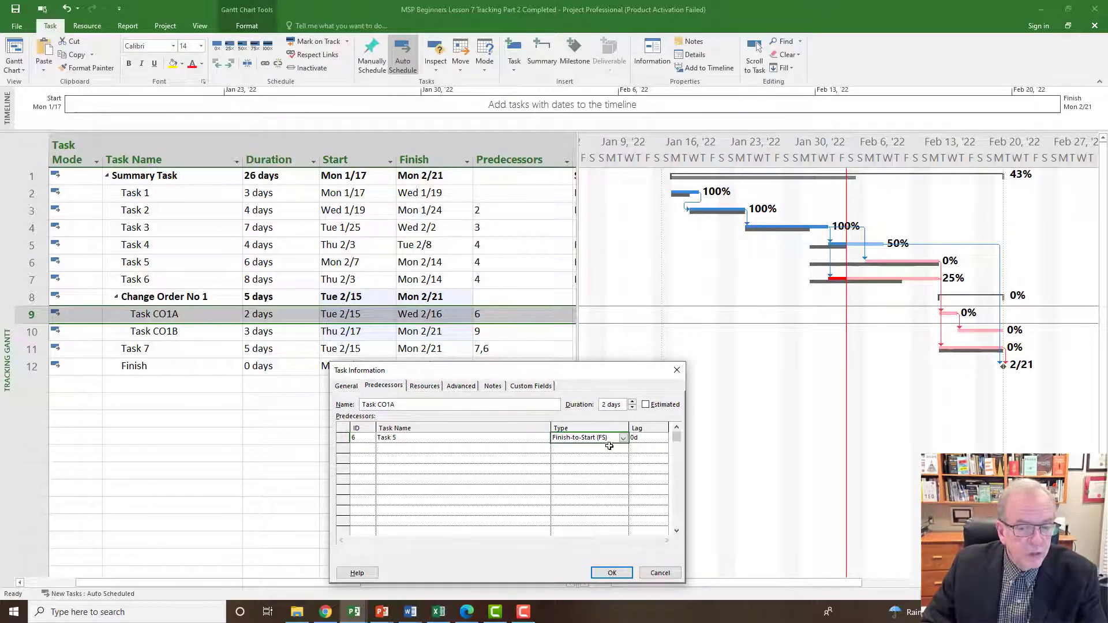
click(623, 438)
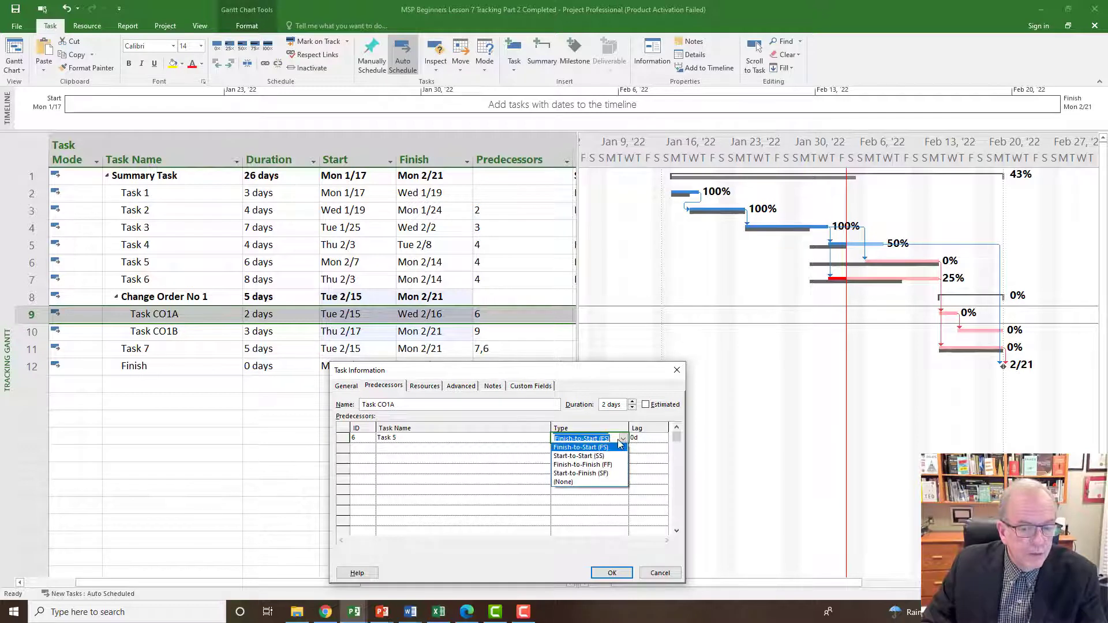
click(601, 438)
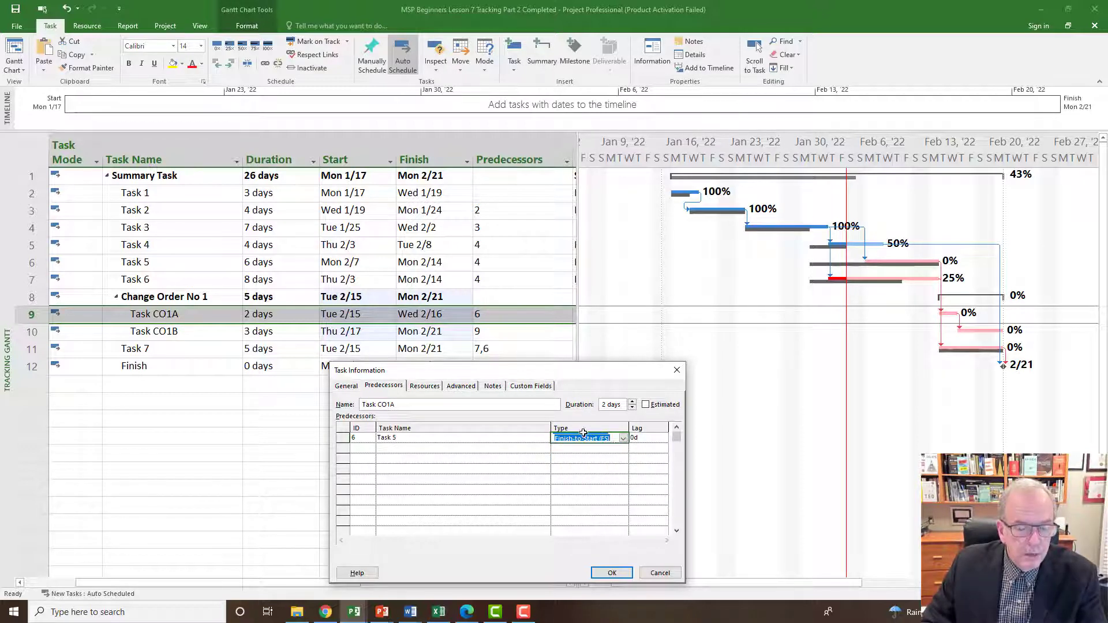
click(624, 438)
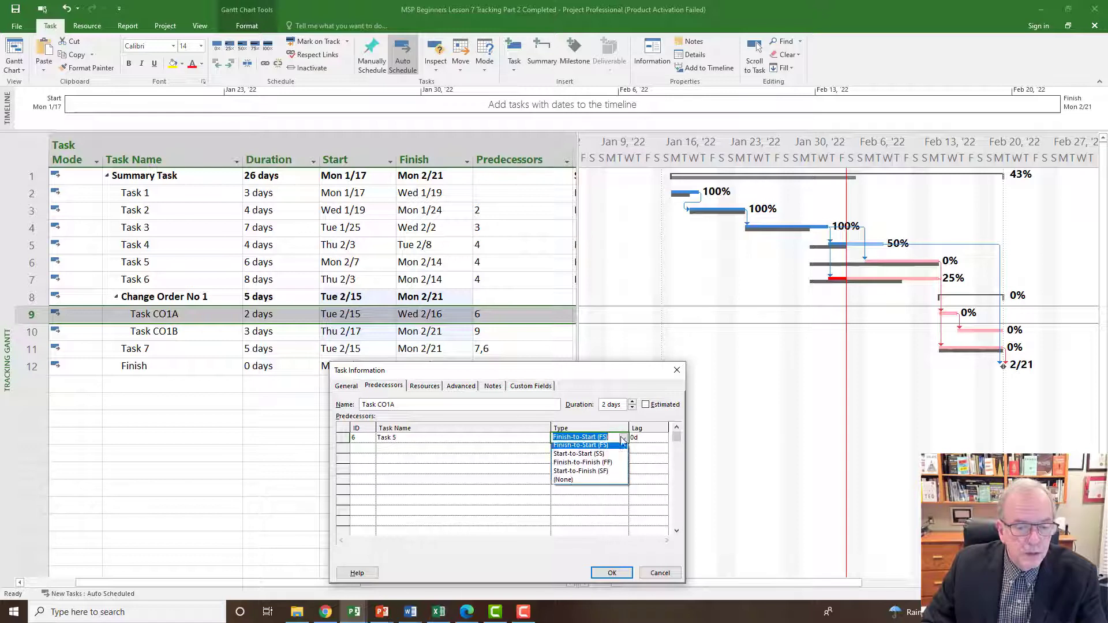
click(564, 448)
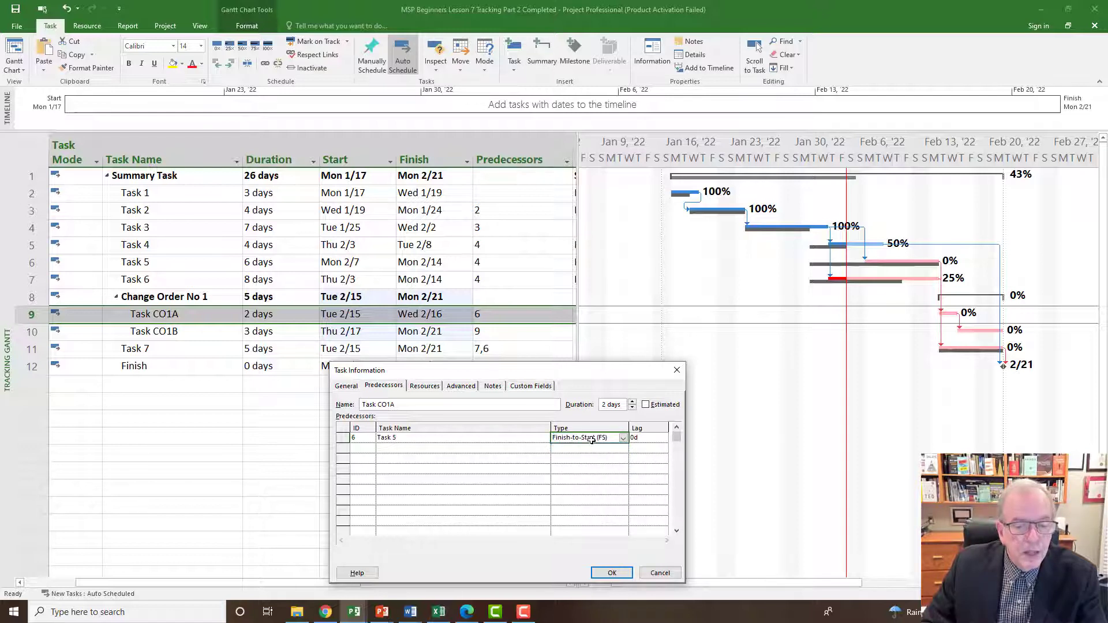
Set a lag of -2 days on Task CO1A's Finish-to-Start link from Task 5.
click(640, 438)
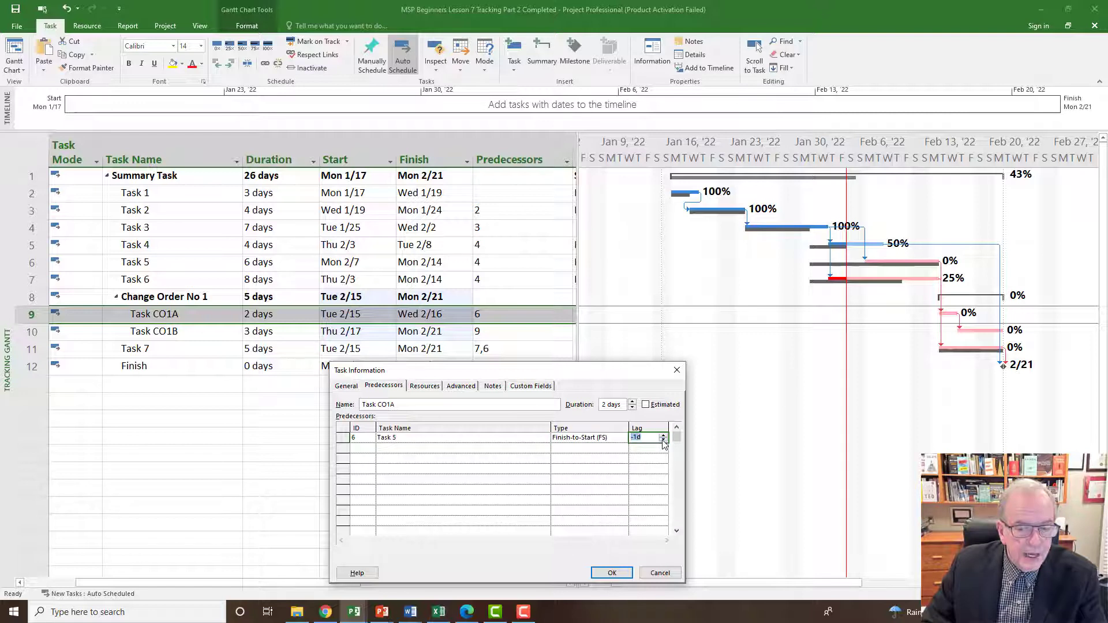
click(663, 440)
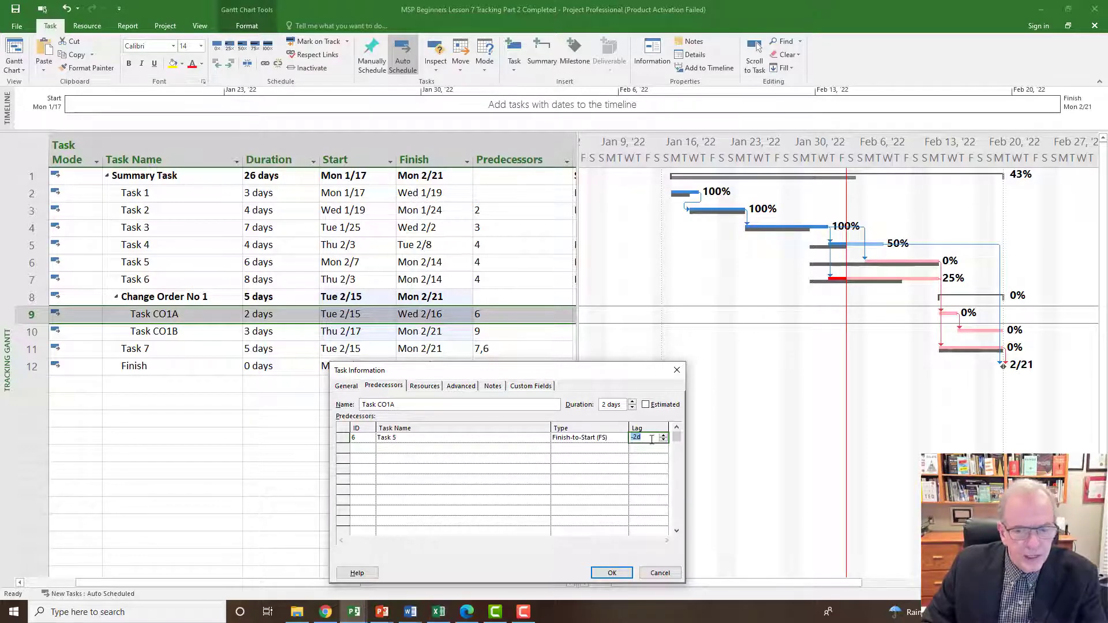
click(612, 438)
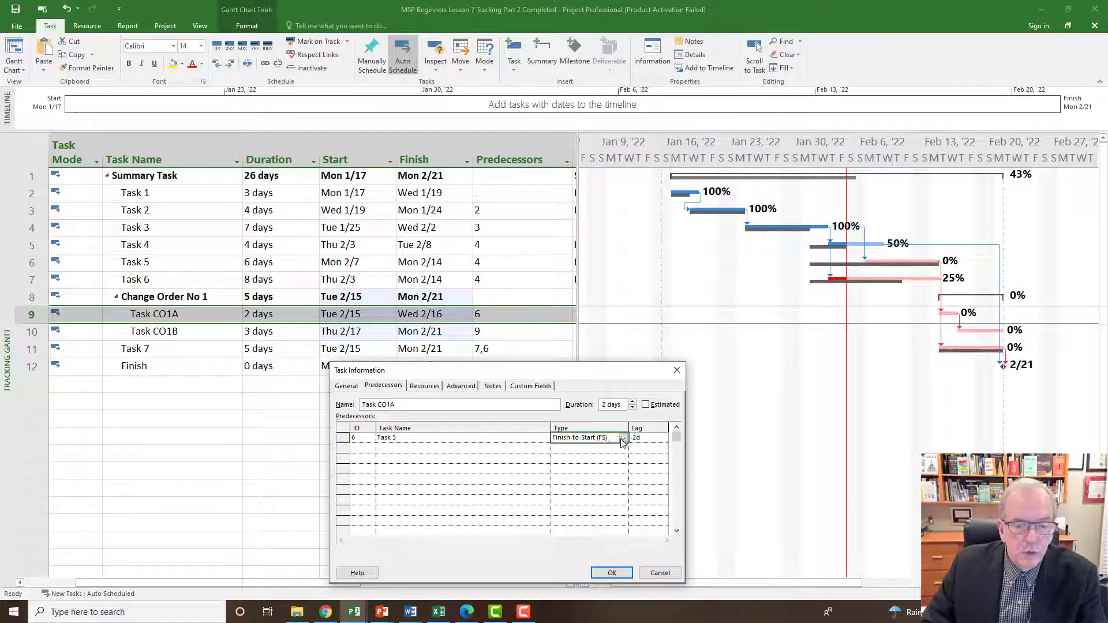
click(623, 438)
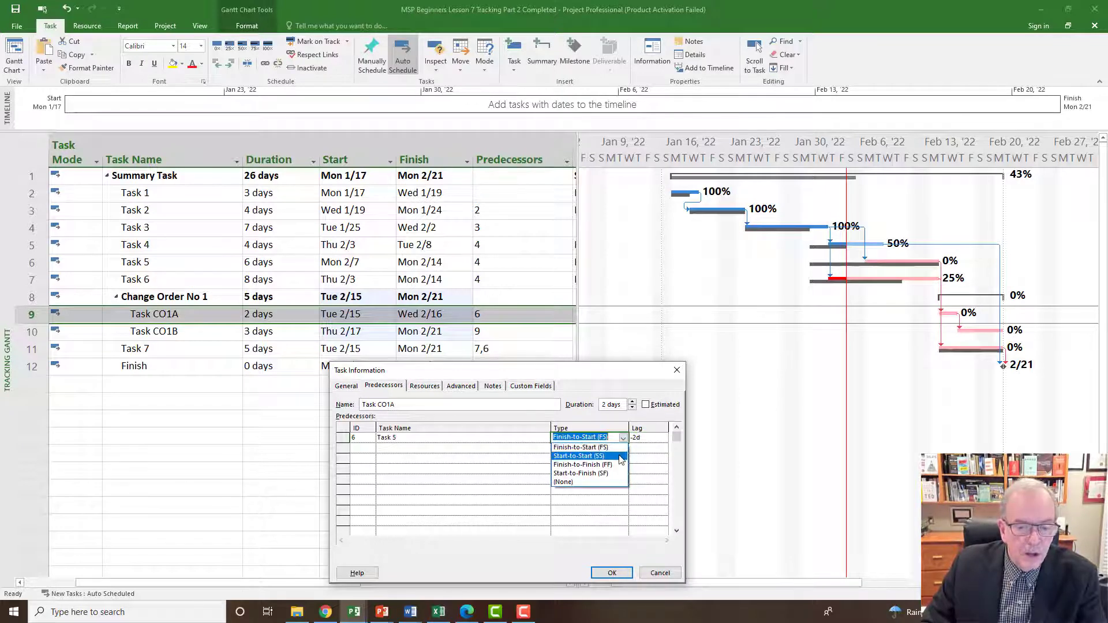
click(613, 438)
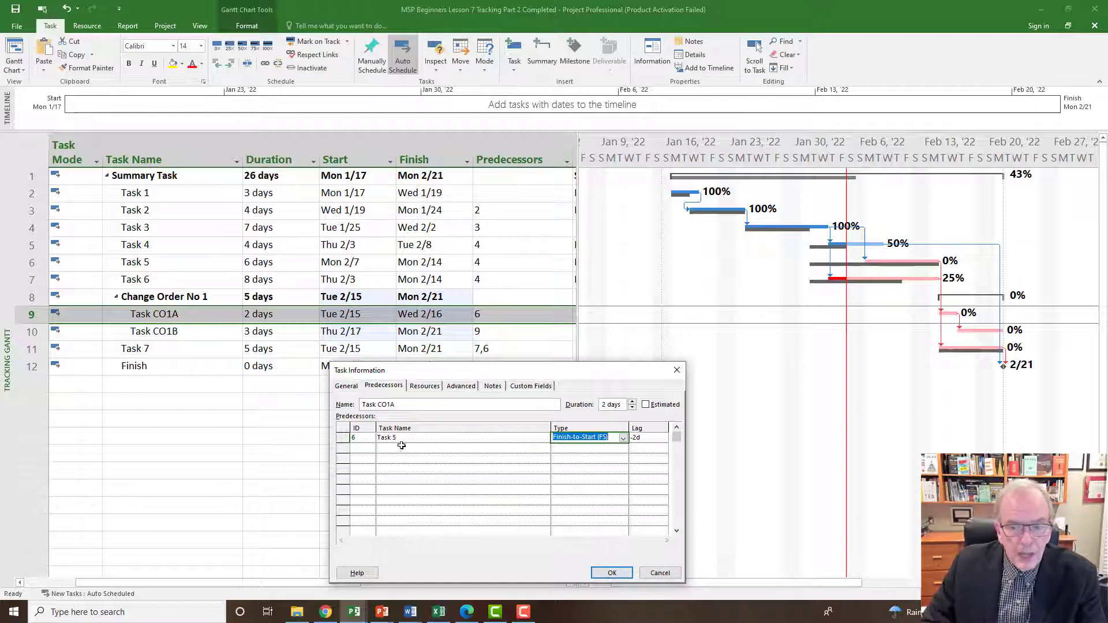
click(609, 574)
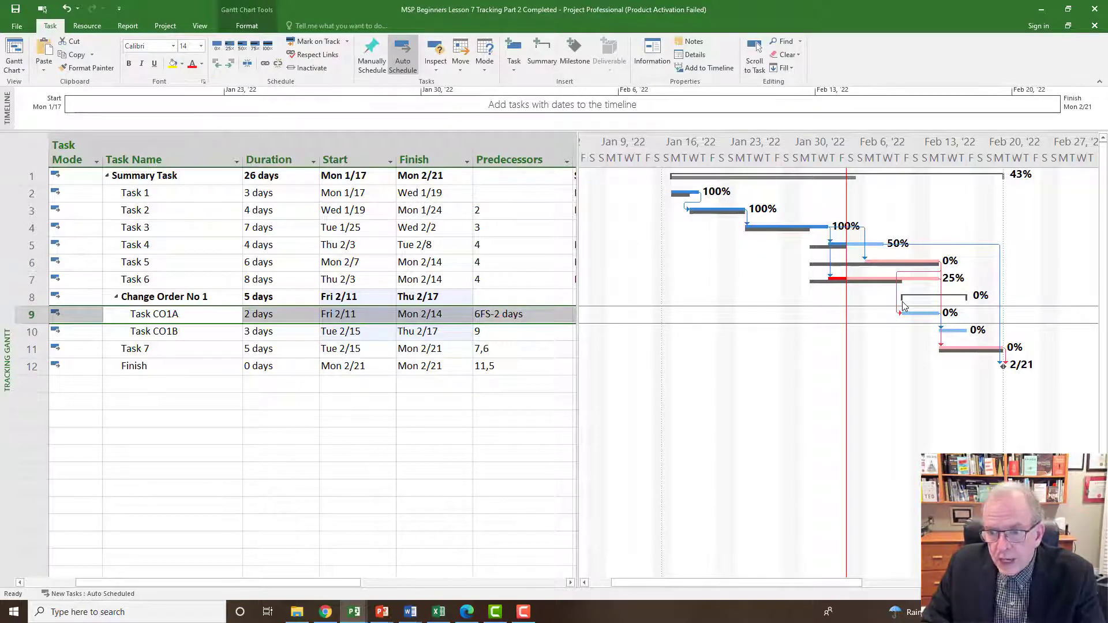
Change Task CO1A's link from Task 5 to Start-to-Start with a lag of 6 days.
click(503, 314)
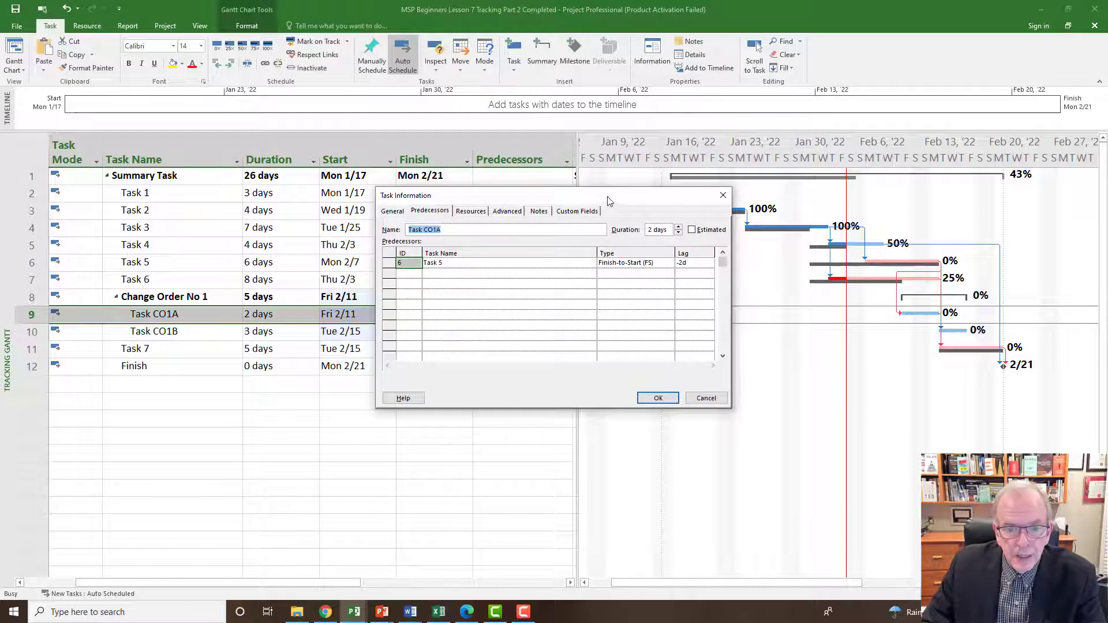
drag(607, 196, 578, 356)
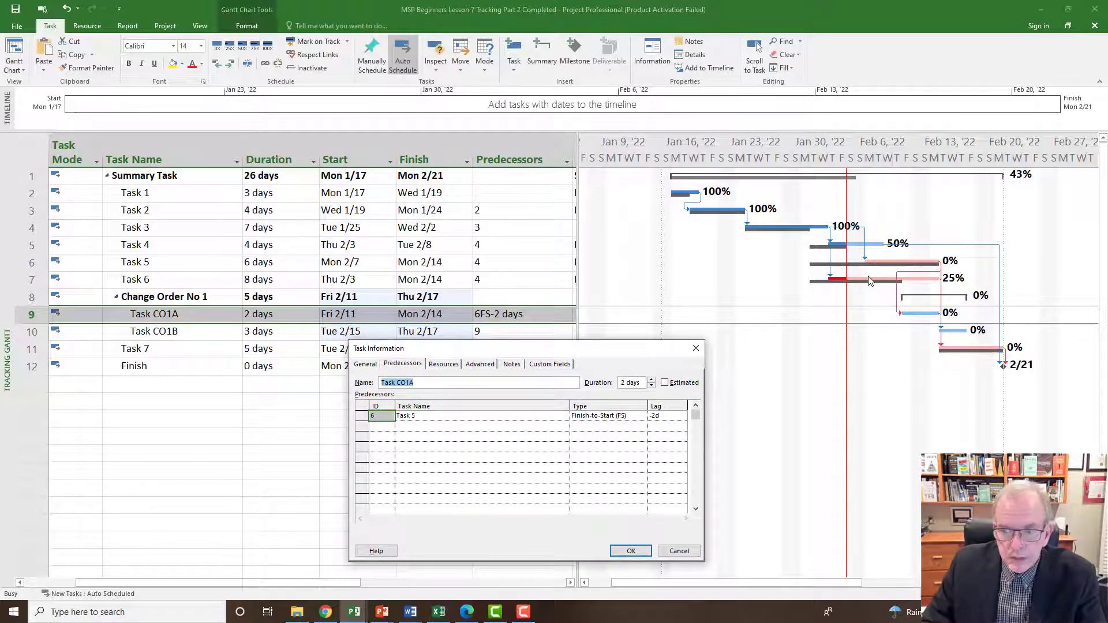
scroll(872, 281, down, 2)
scroll(871, 281, down, 1)
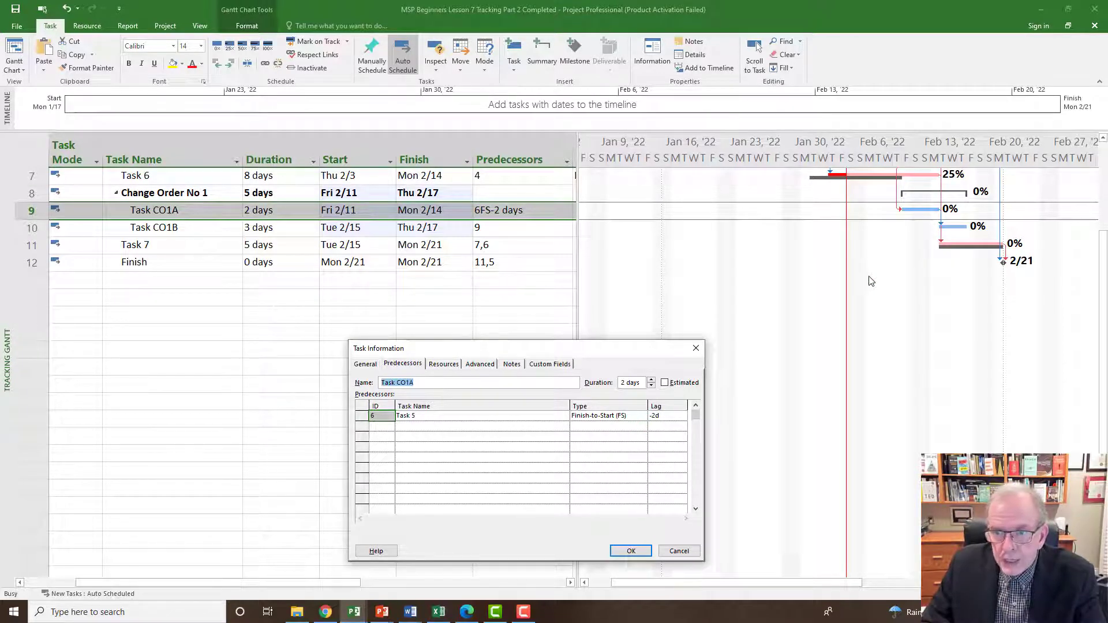
scroll(872, 281, up, 1)
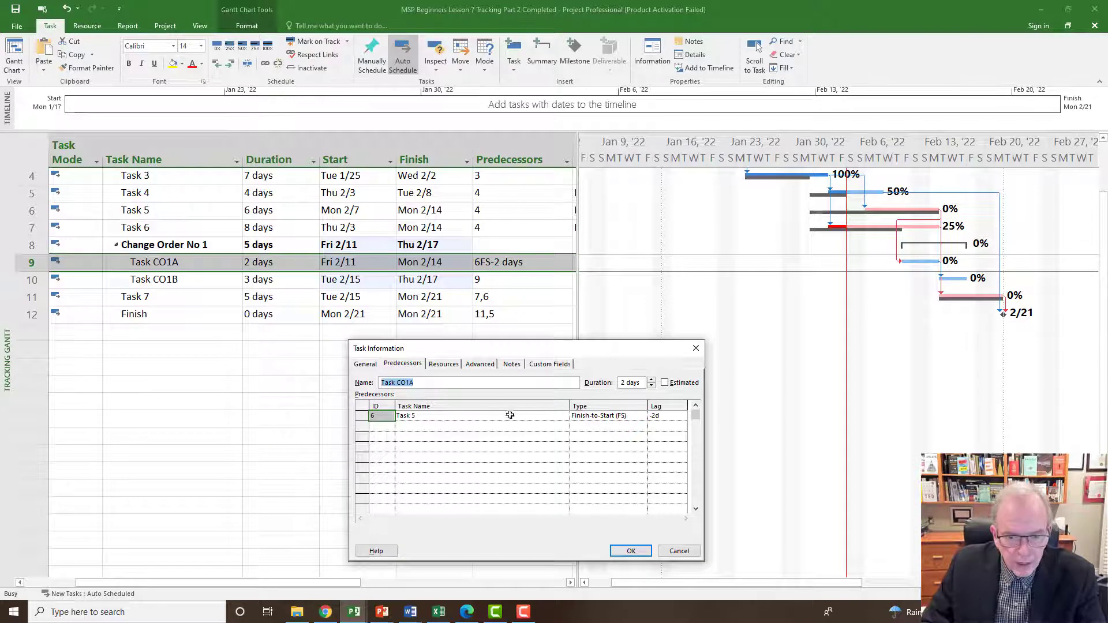
click(635, 416)
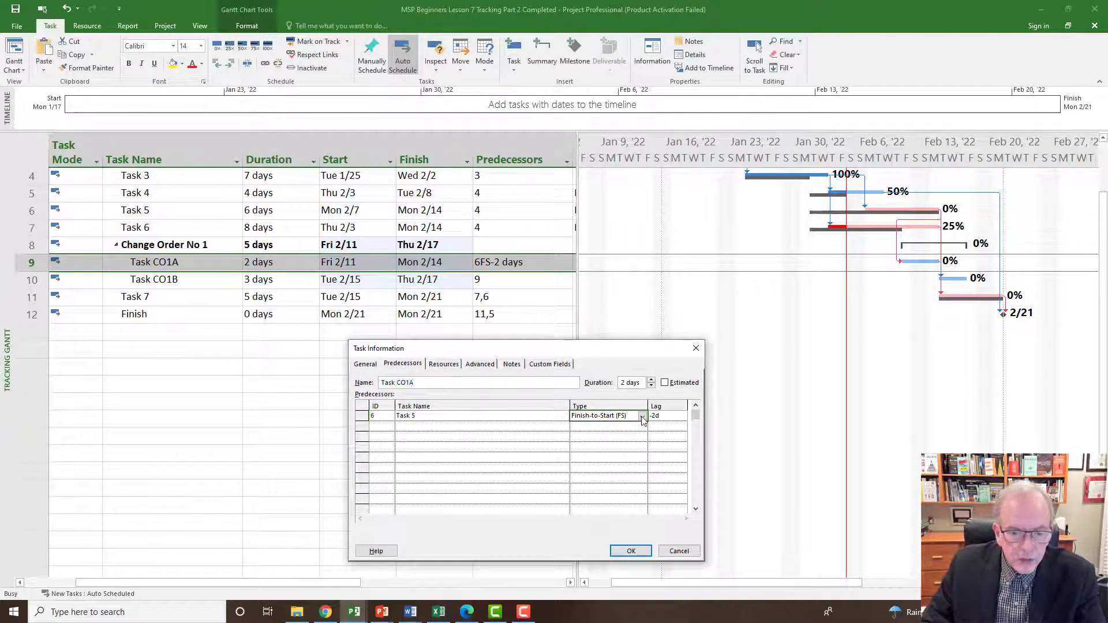
click(642, 417)
click(638, 436)
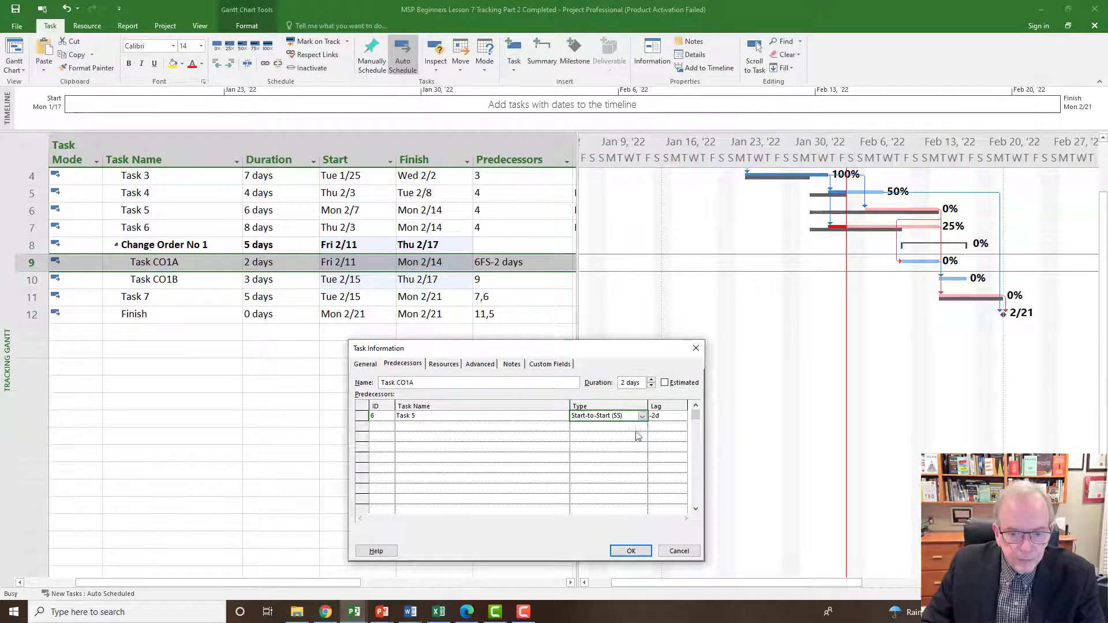
click(660, 417)
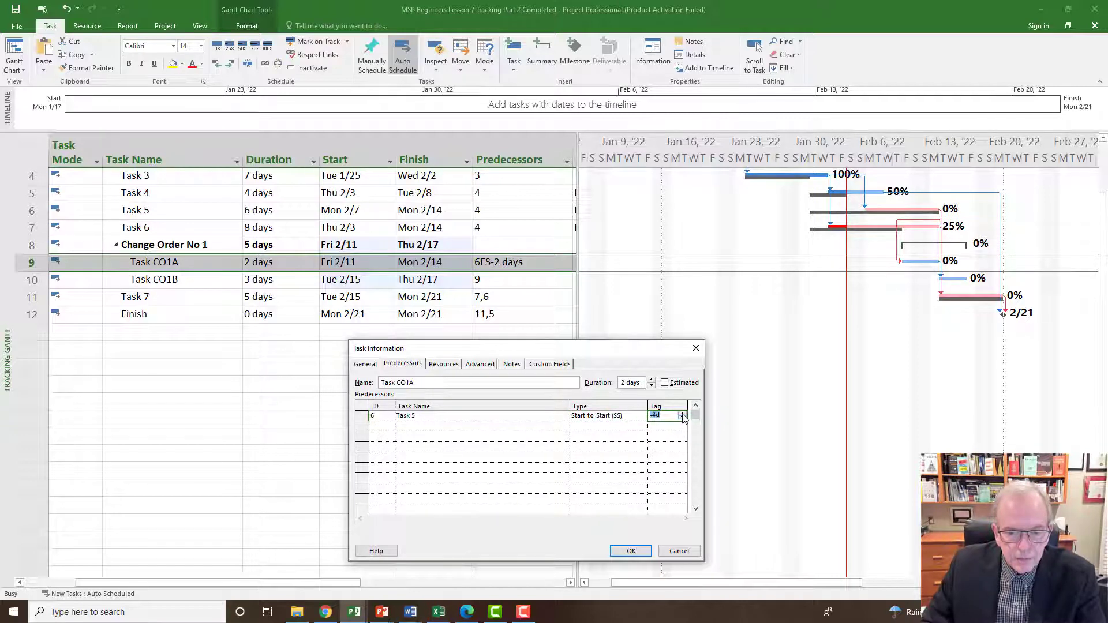
click(682, 414)
click(682, 413)
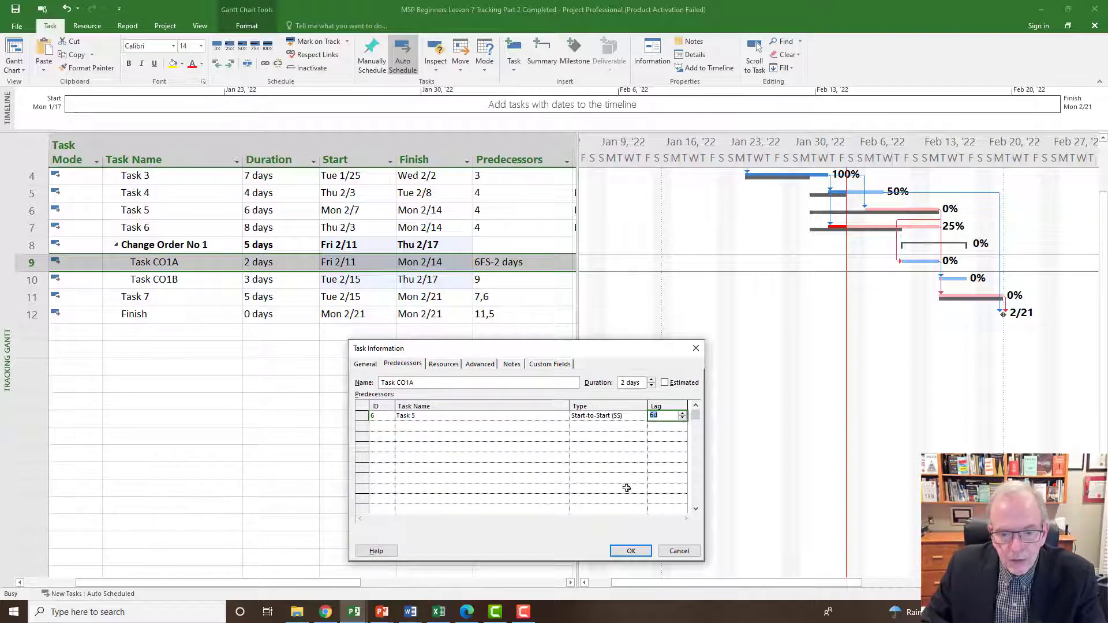
click(628, 552)
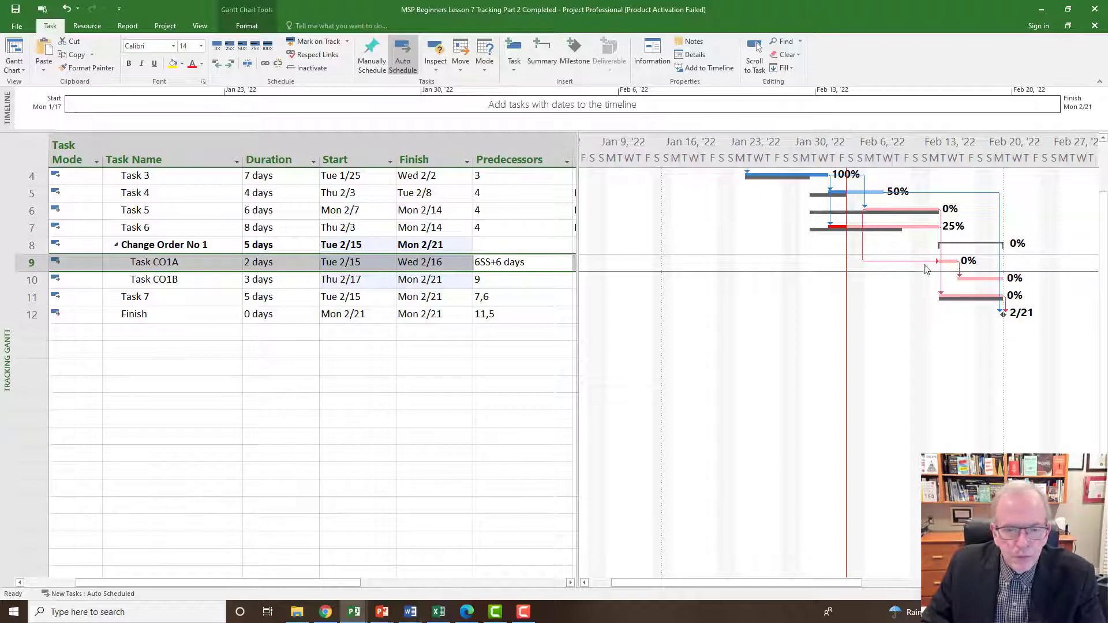
Set the lag on Task CO1A's Start-to-Start link from Task 5 to 4 days.
double_click(503, 265)
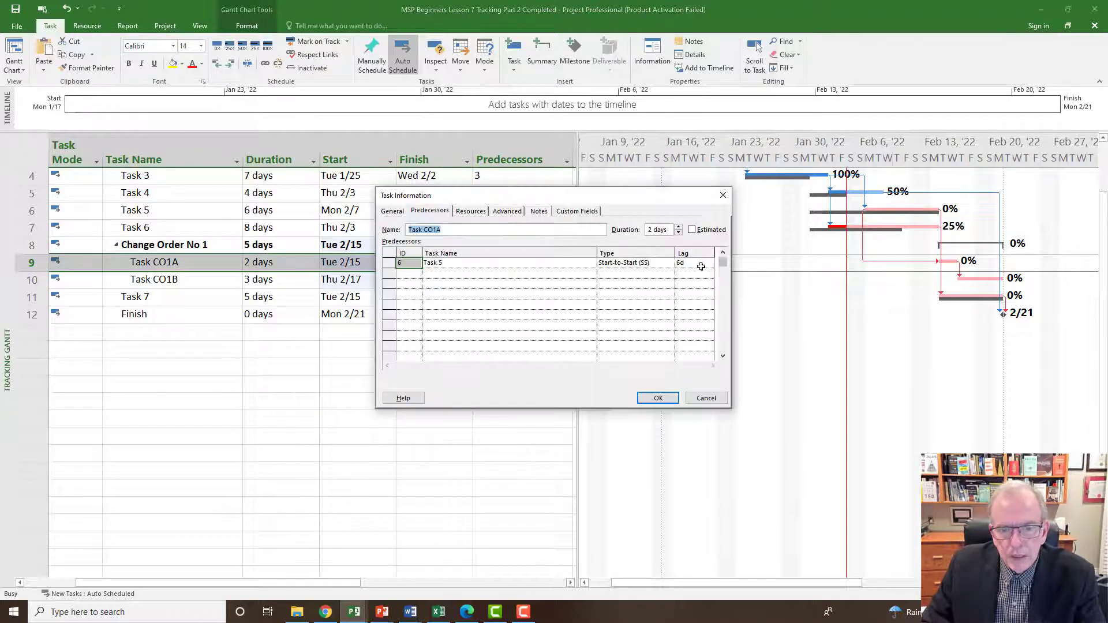
click(700, 265)
click(709, 265)
click(709, 265)
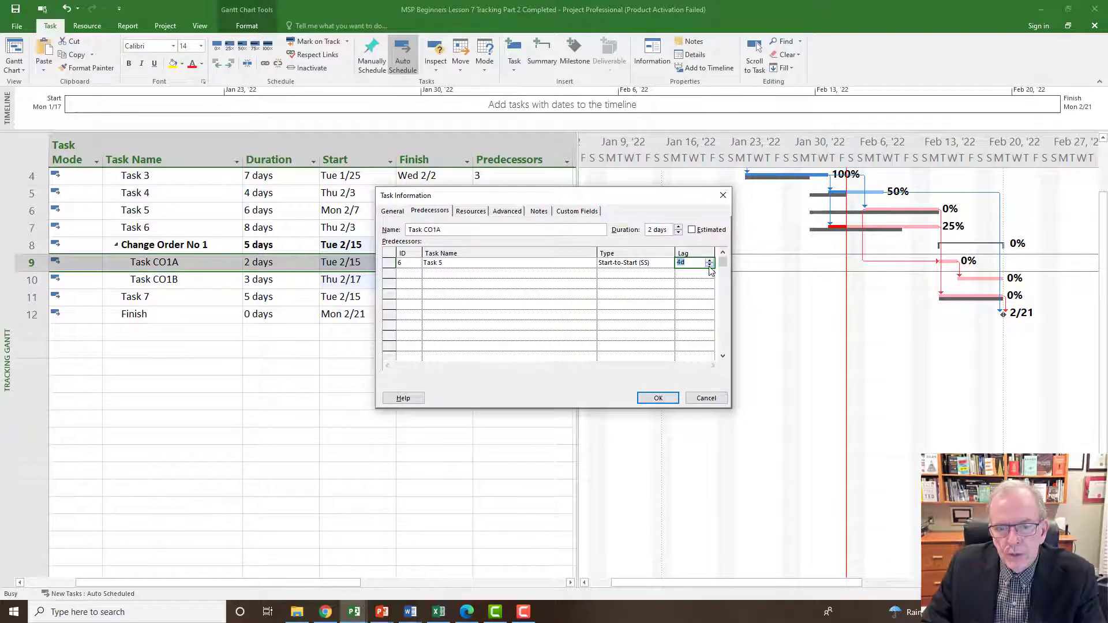
click(659, 399)
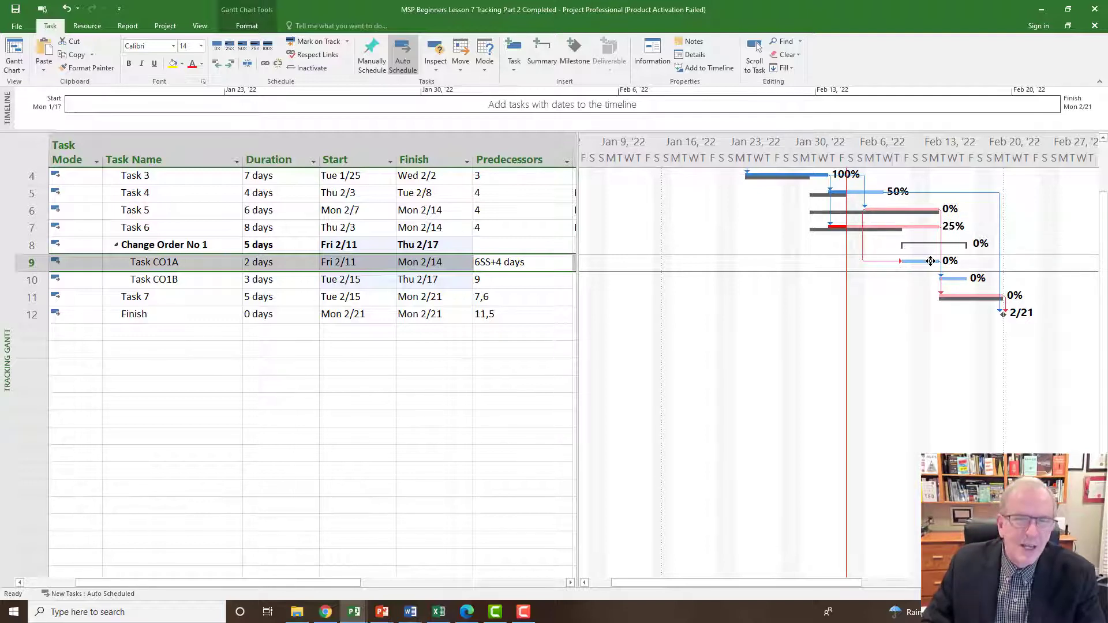
mouse_move(931, 261)
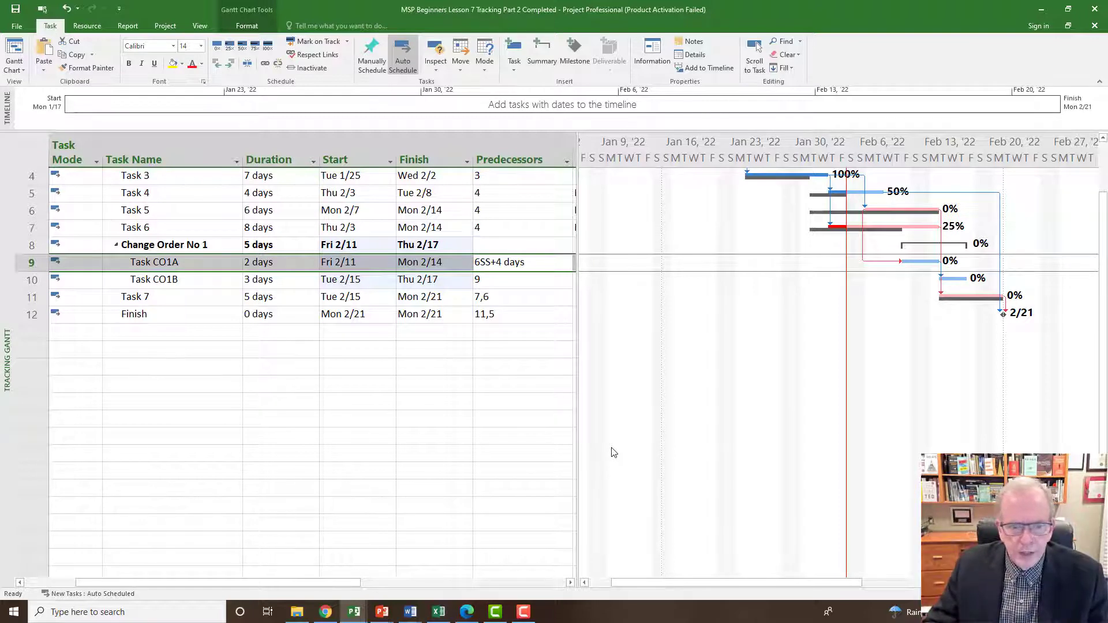
Add Task CO1B (10) to the predecessors of Task 7 so they read 7,6,10.
click(508, 298)
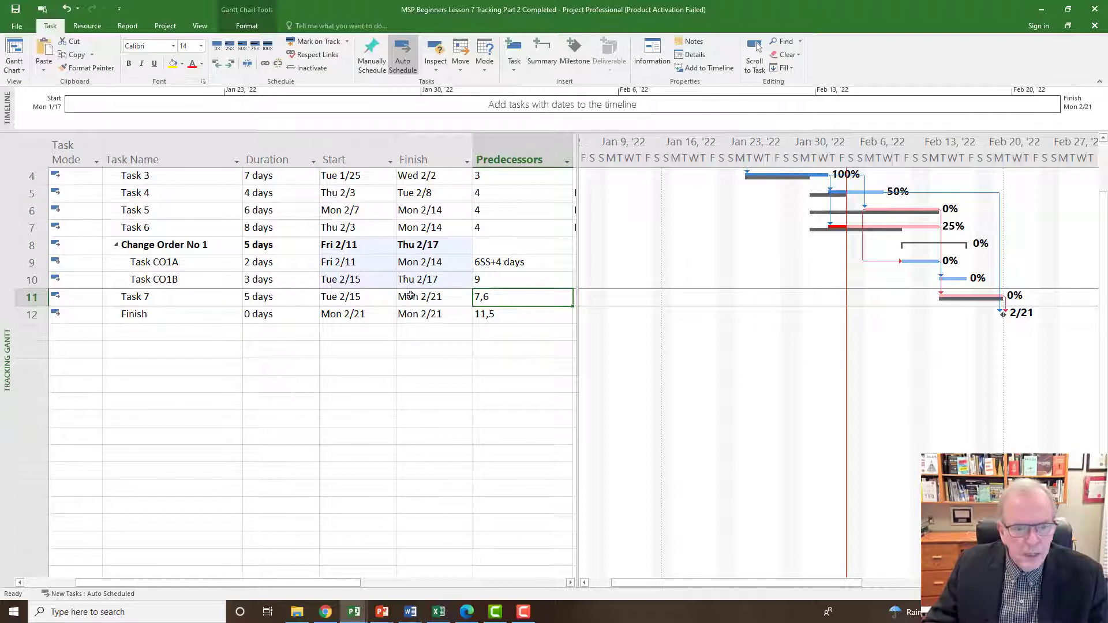
click(496, 298)
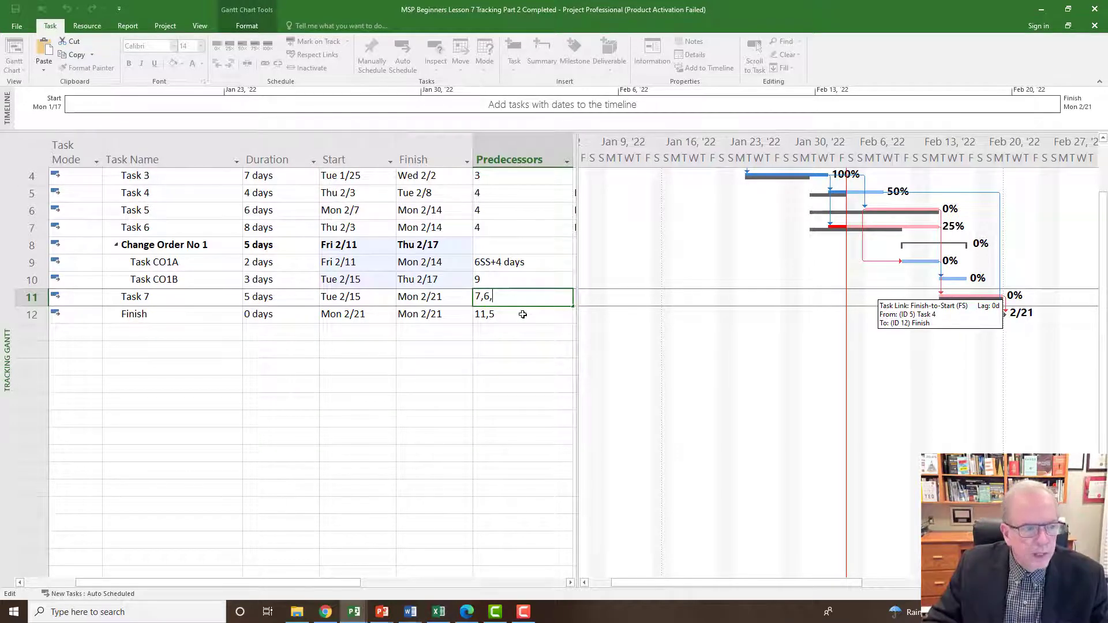
text(10)
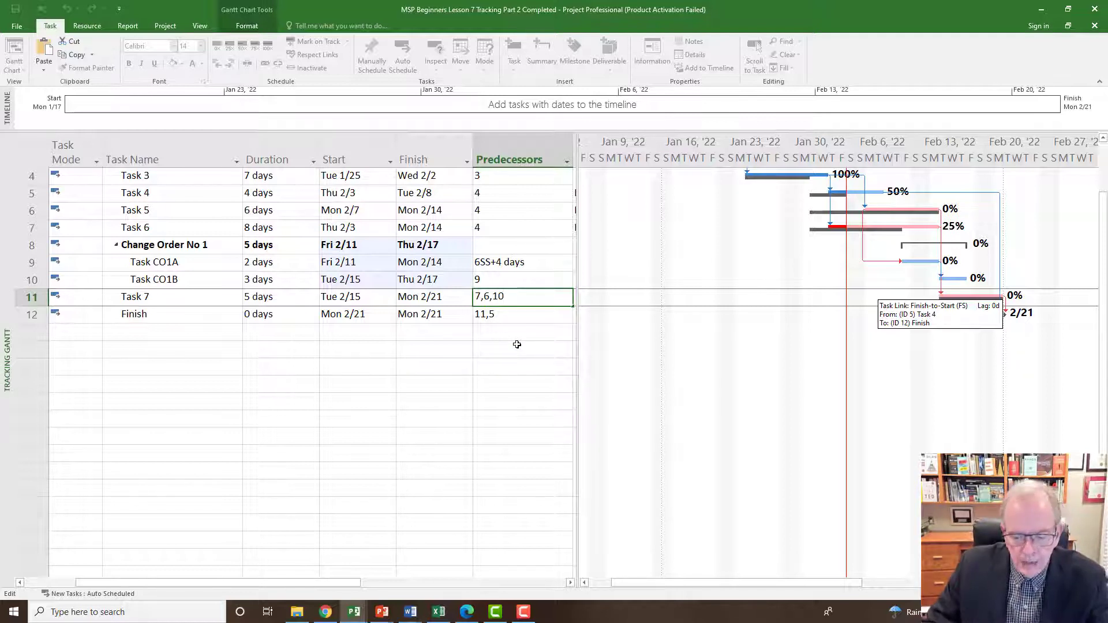
key(Return)
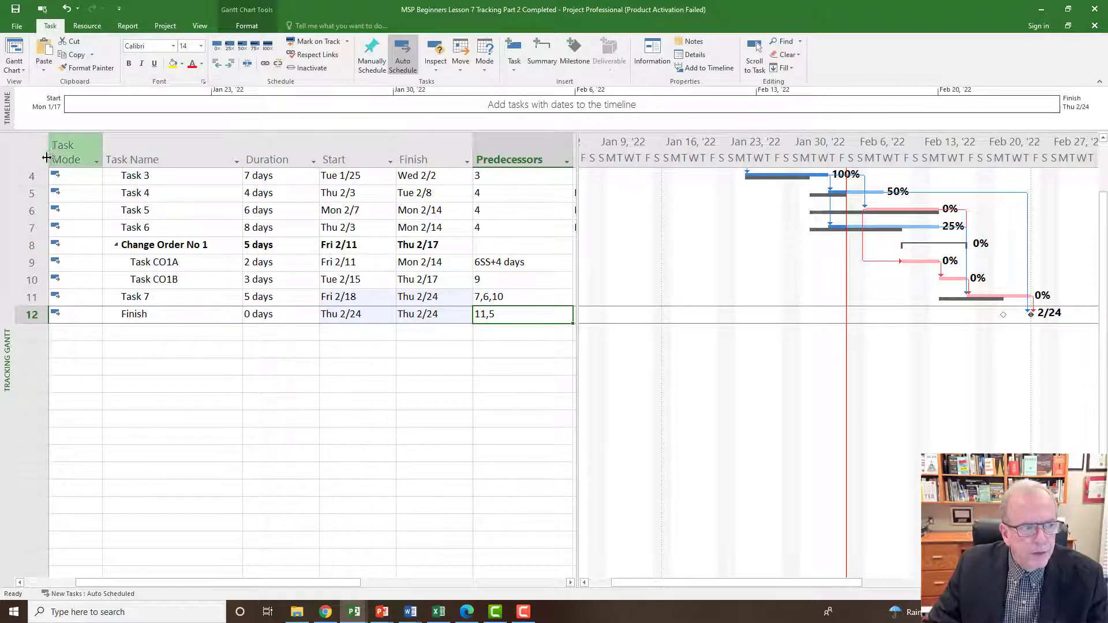
Display the Variance table and widen the table area to reveal the baseline dates and the start and finish variances.
click(22, 154)
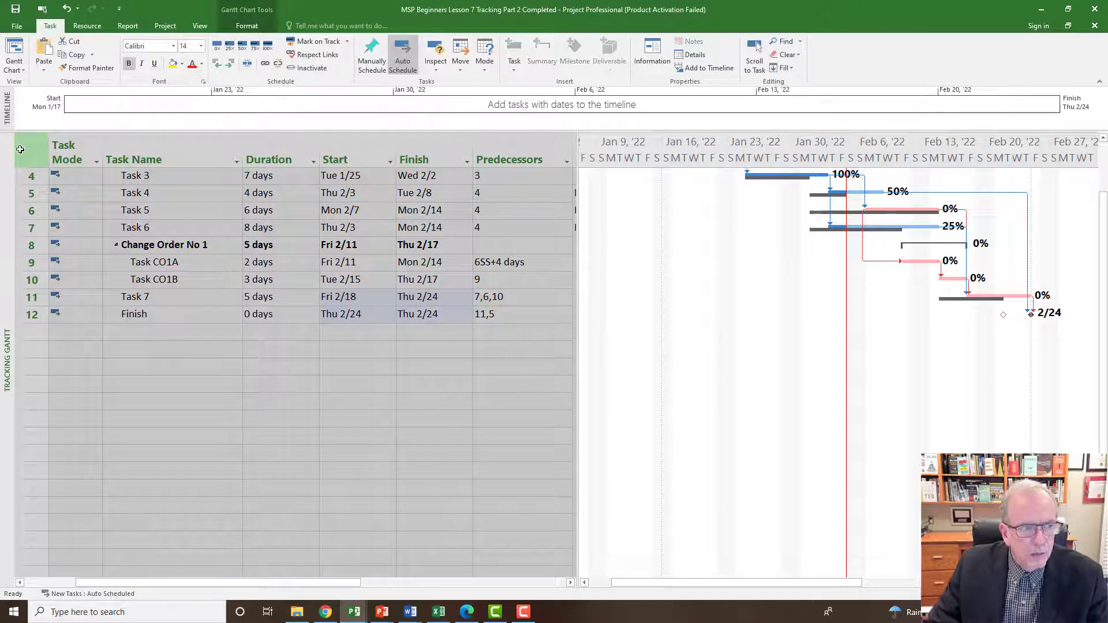
right_click(27, 148)
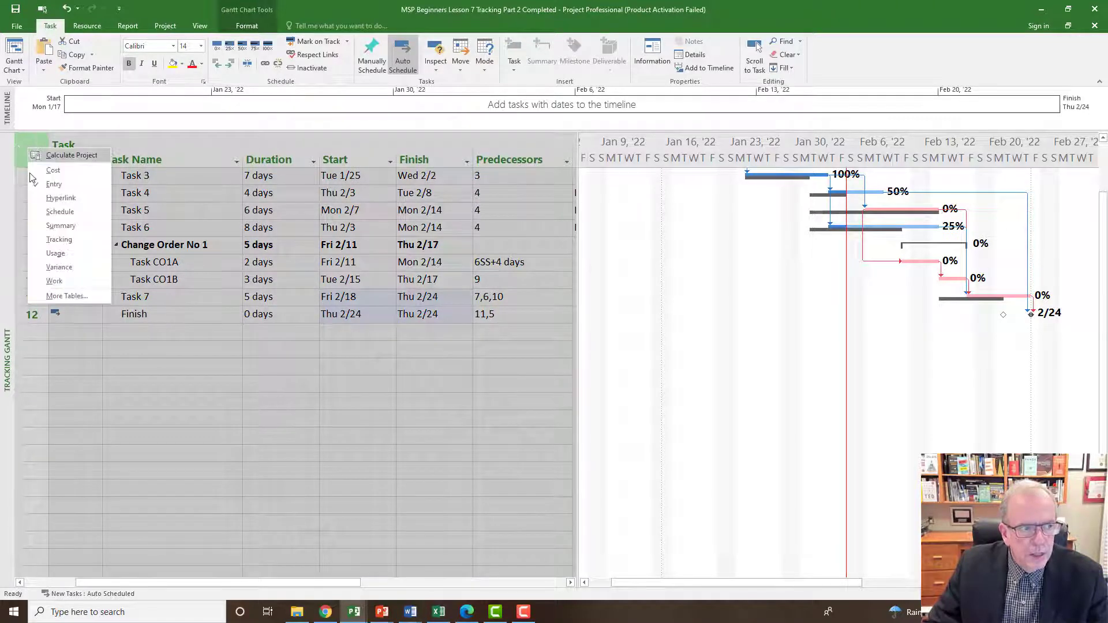
click(58, 267)
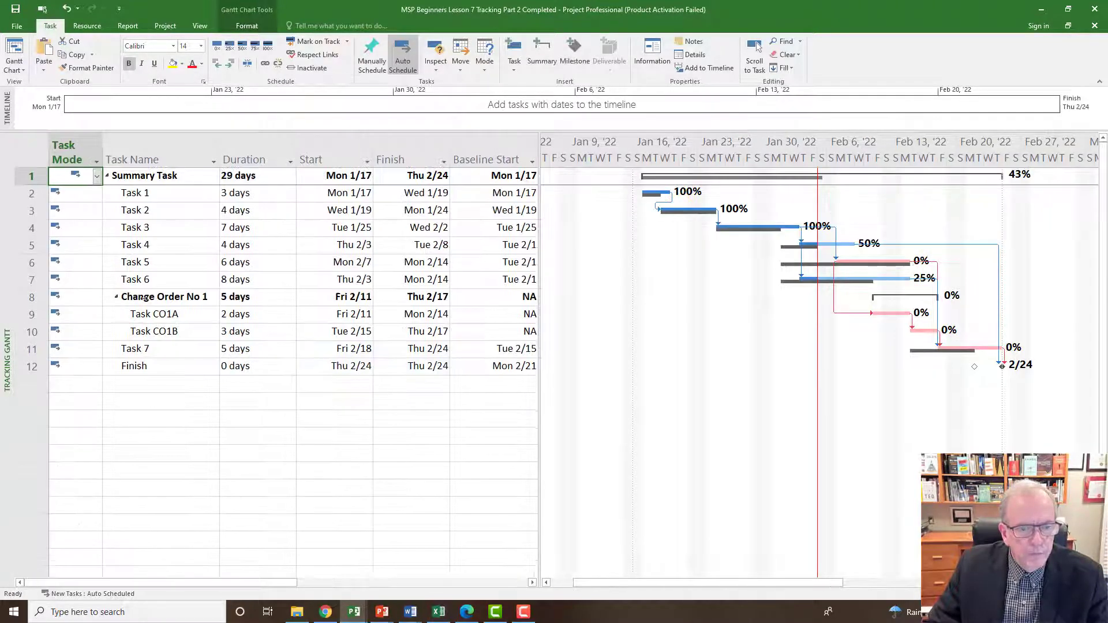
drag(538, 273, 757, 300)
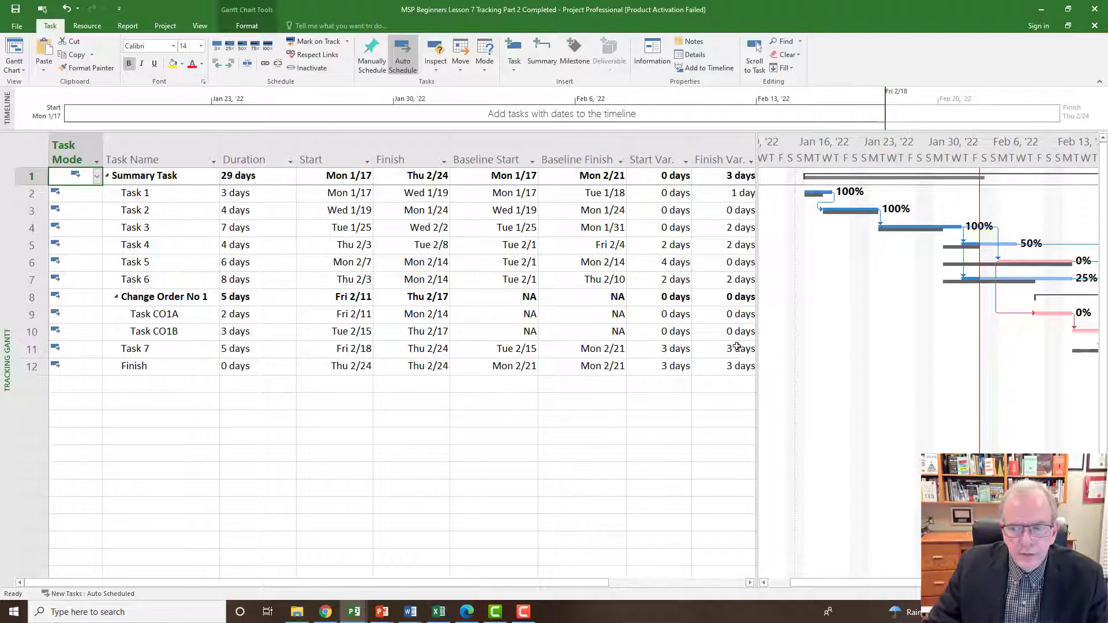
Examine the Tracking Gantt bars against the baseline through Finish, along with Change Order No 1's duration and its subtasks CO1A and CO1B.
drag(817, 584, 895, 586)
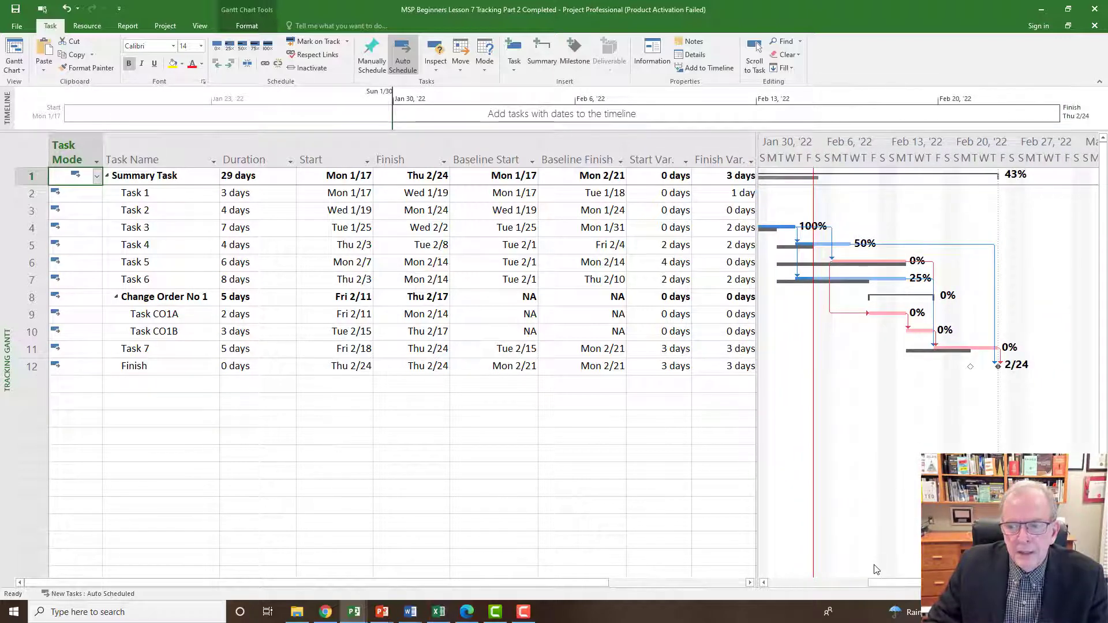
scroll(877, 554, down, 5)
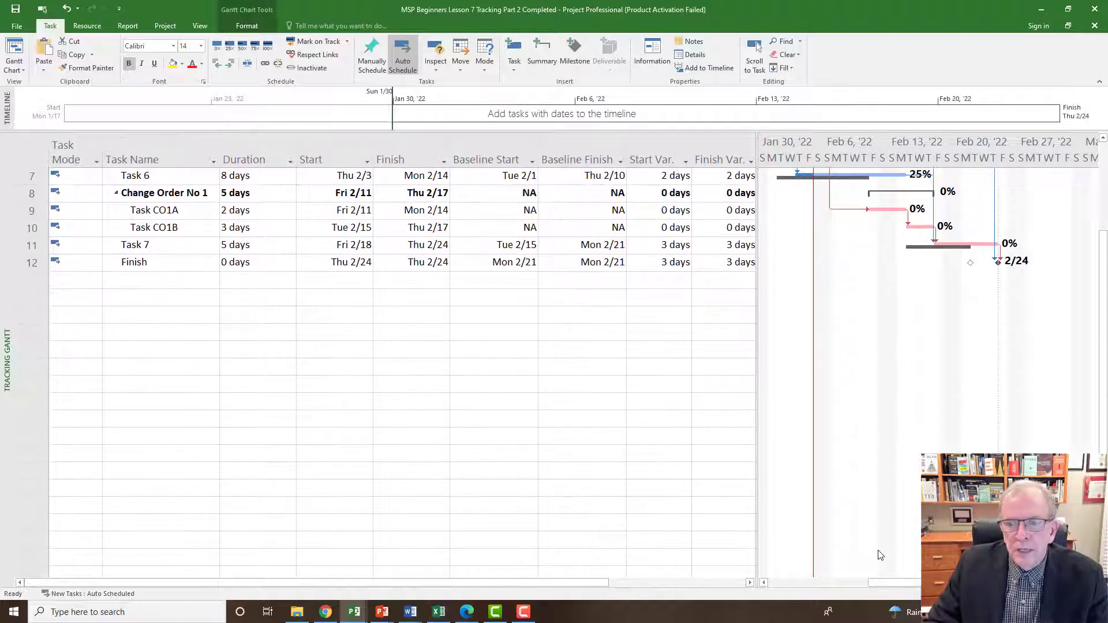
scroll(878, 554, up, 2)
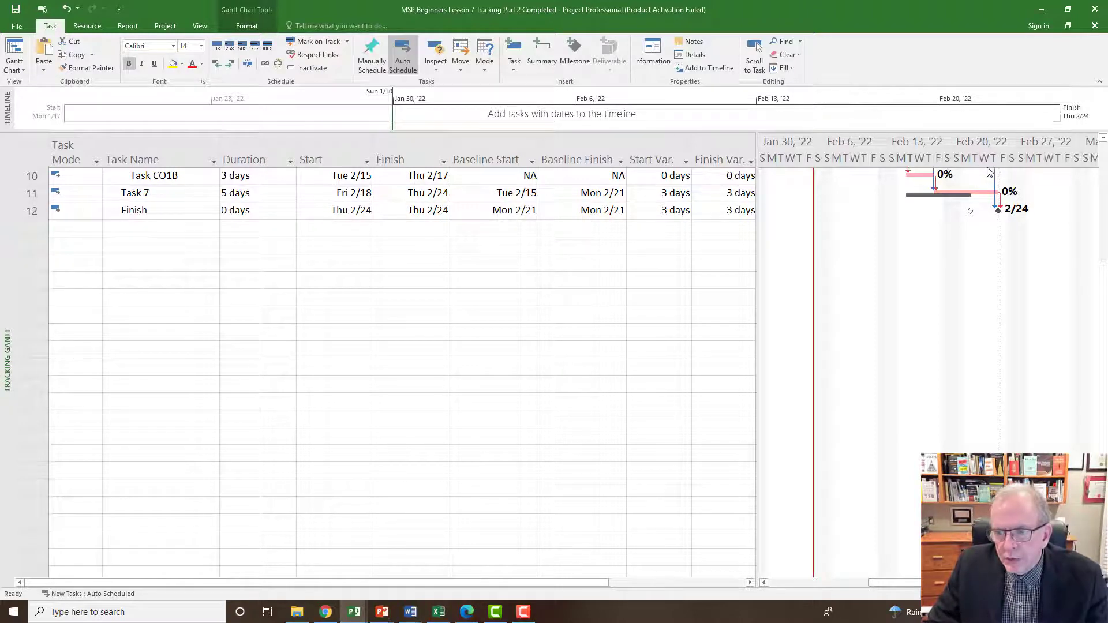
scroll(650, 317, up, 3)
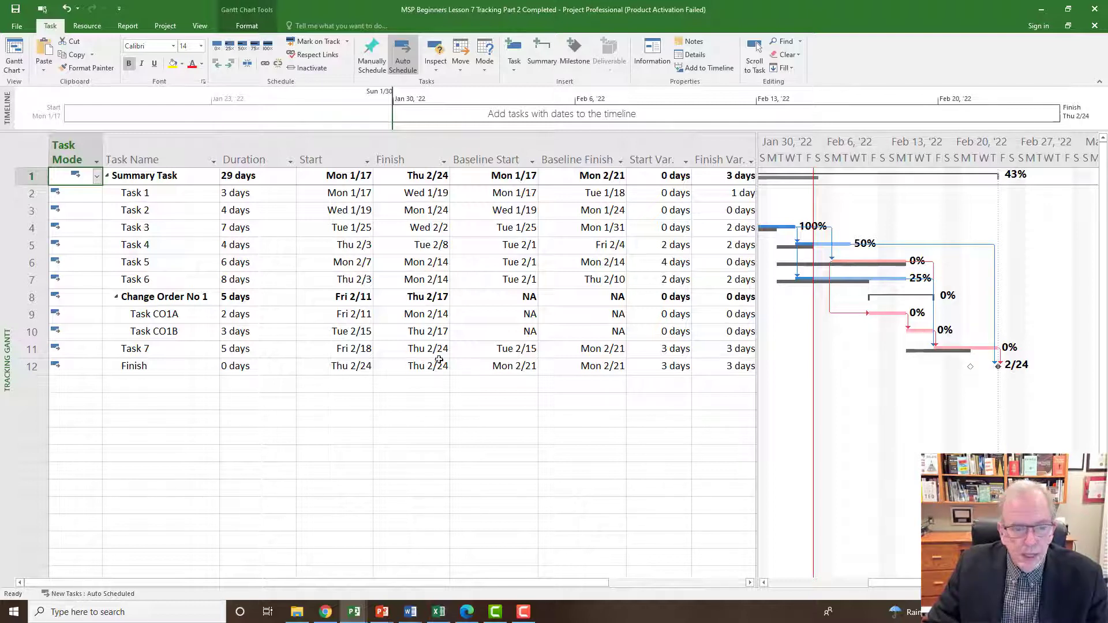
click(251, 296)
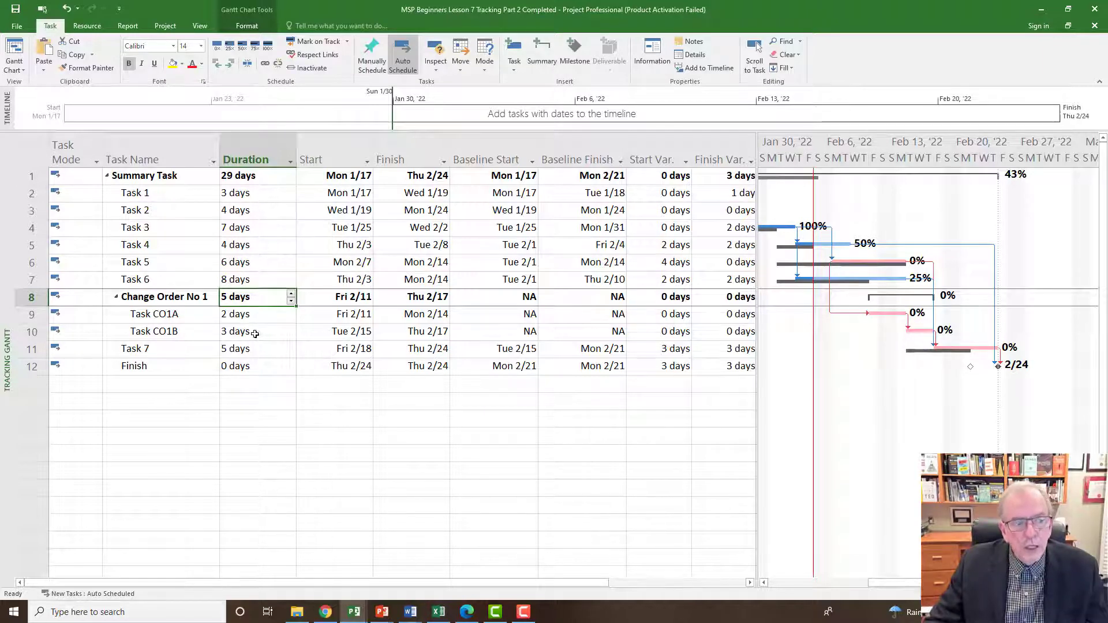
drag(33, 318, 33, 333)
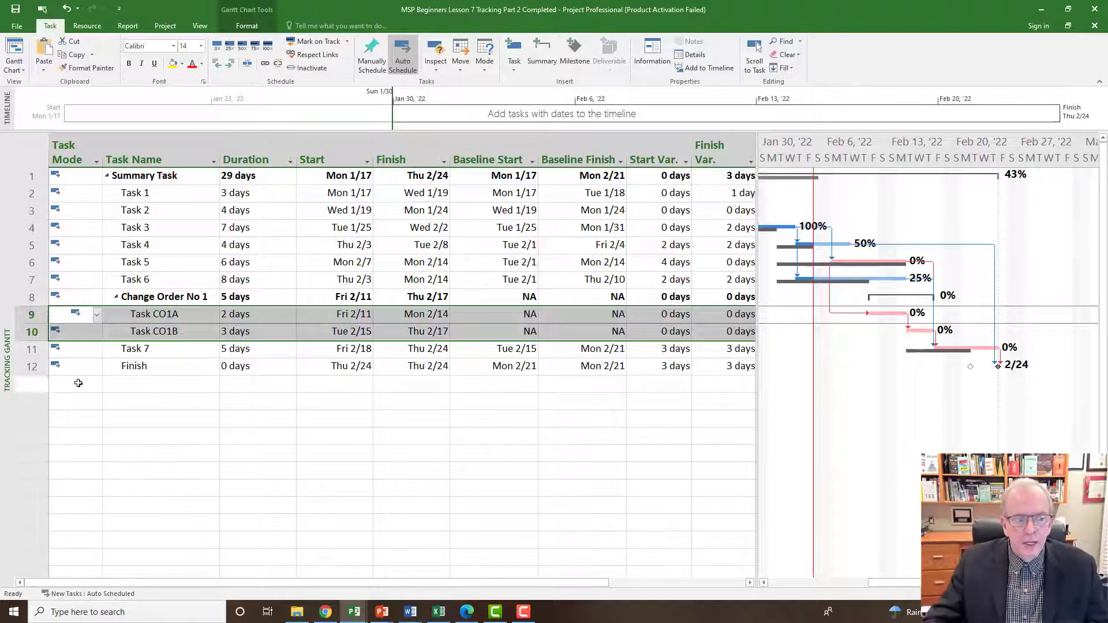
click(143, 390)
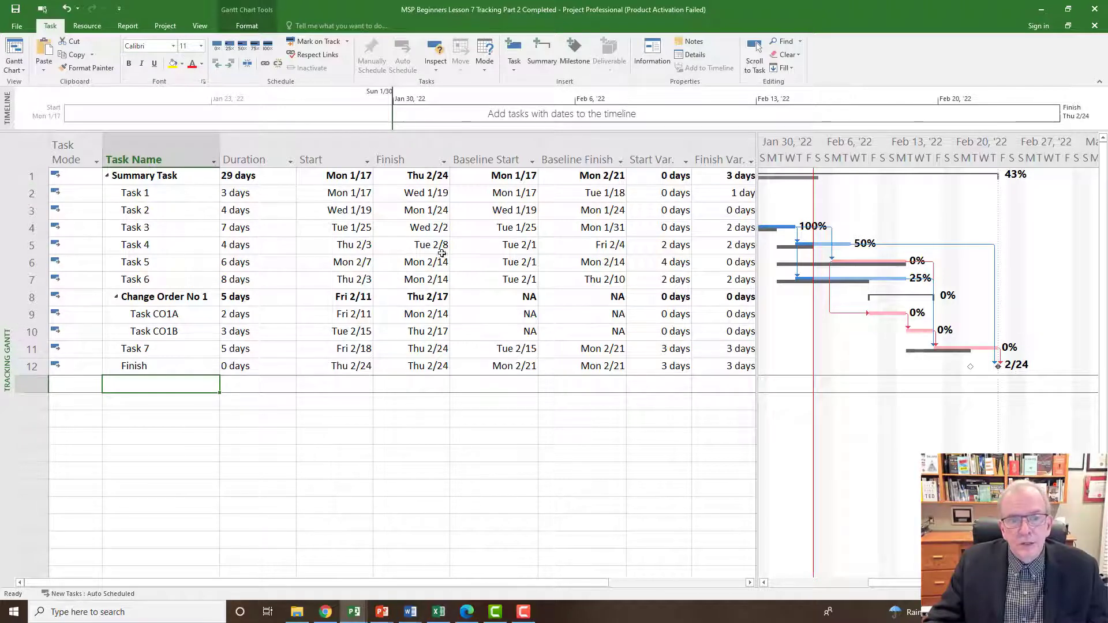
Display the Cost table and compare the cost variances of the Summary Task and Task 5.
click(21, 144)
right_click(21, 145)
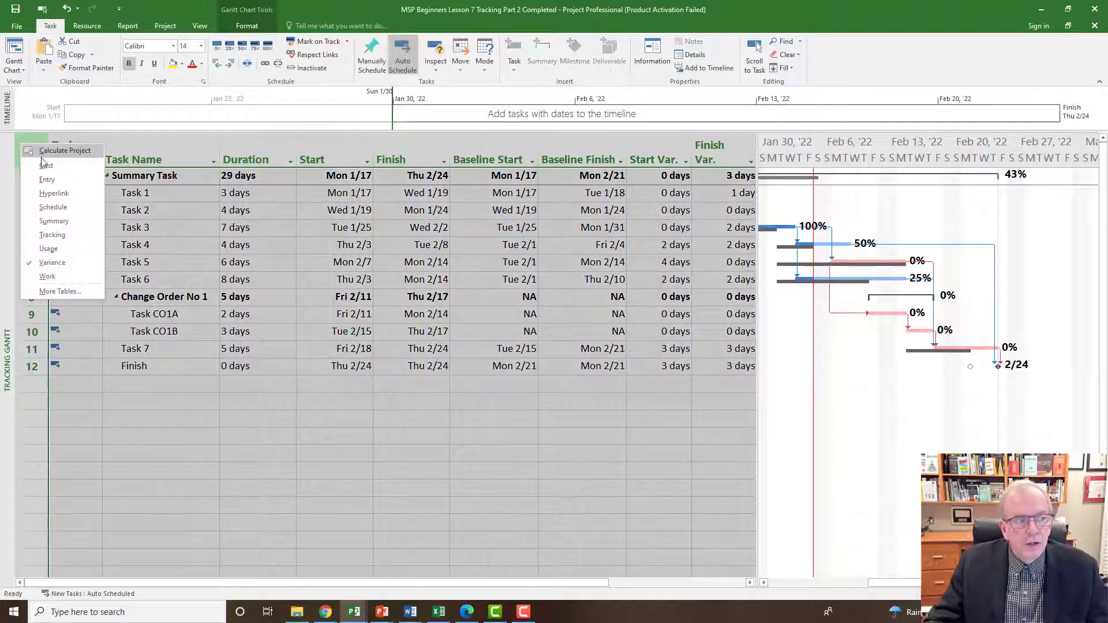
click(45, 166)
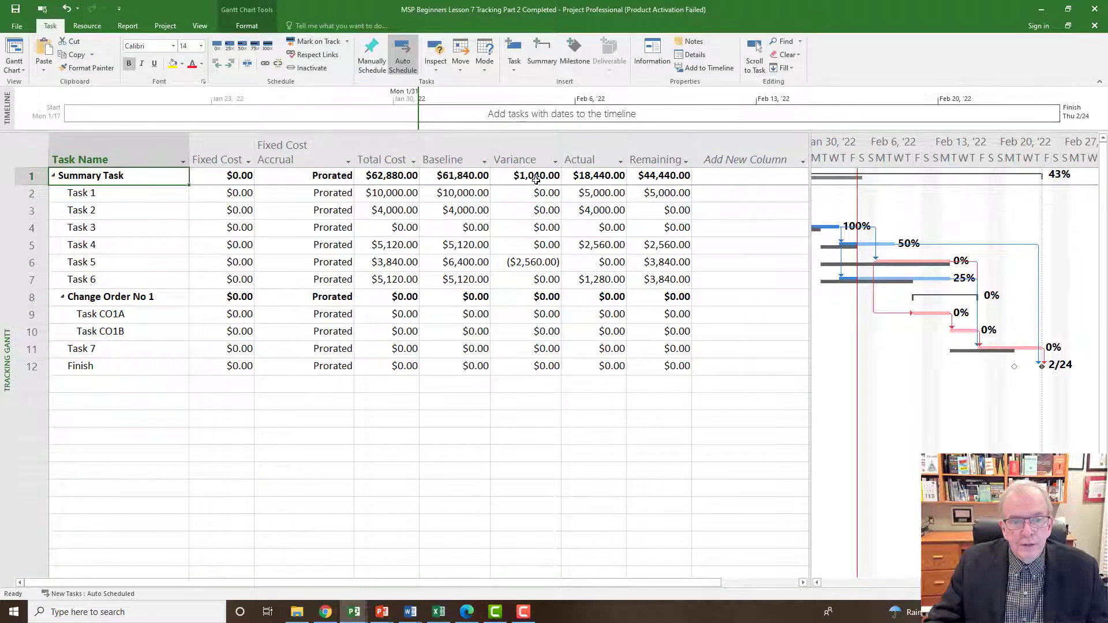
click(511, 262)
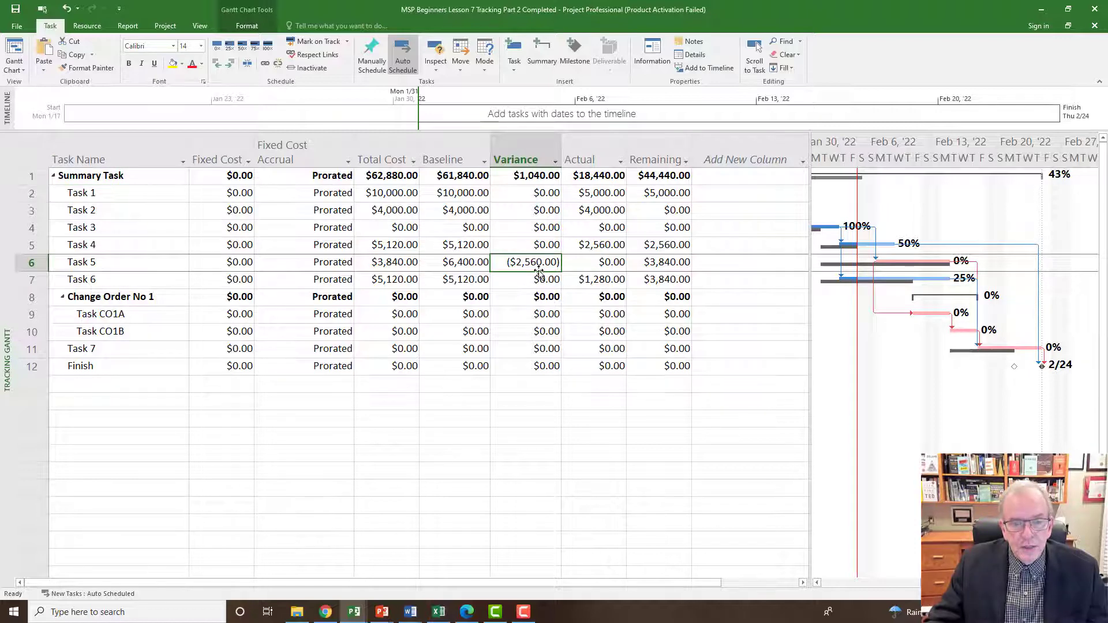
click(532, 176)
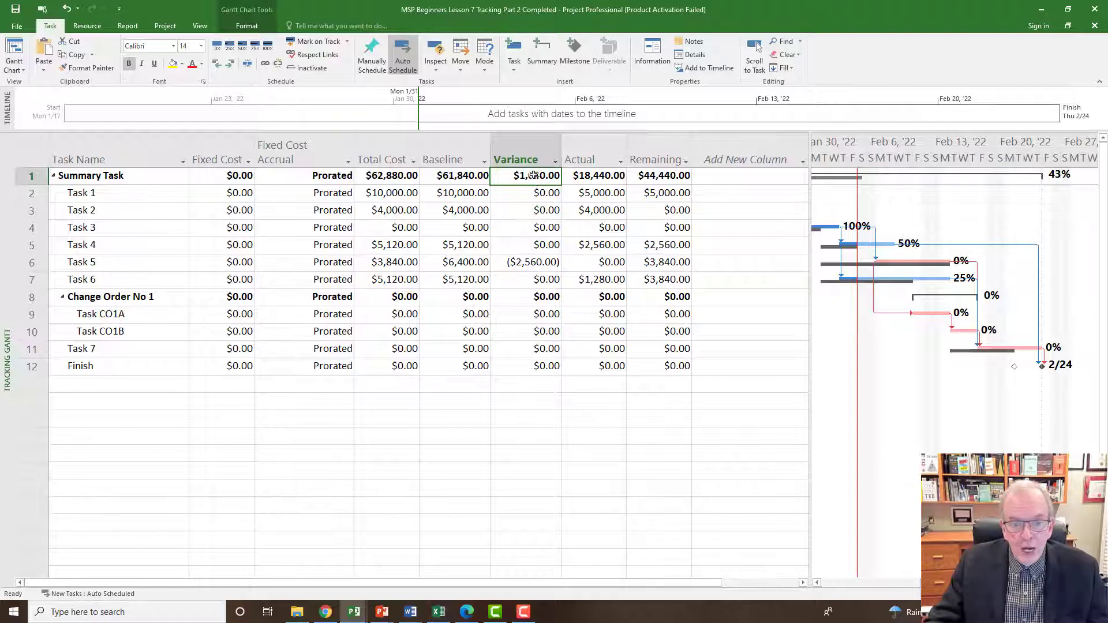
click(522, 263)
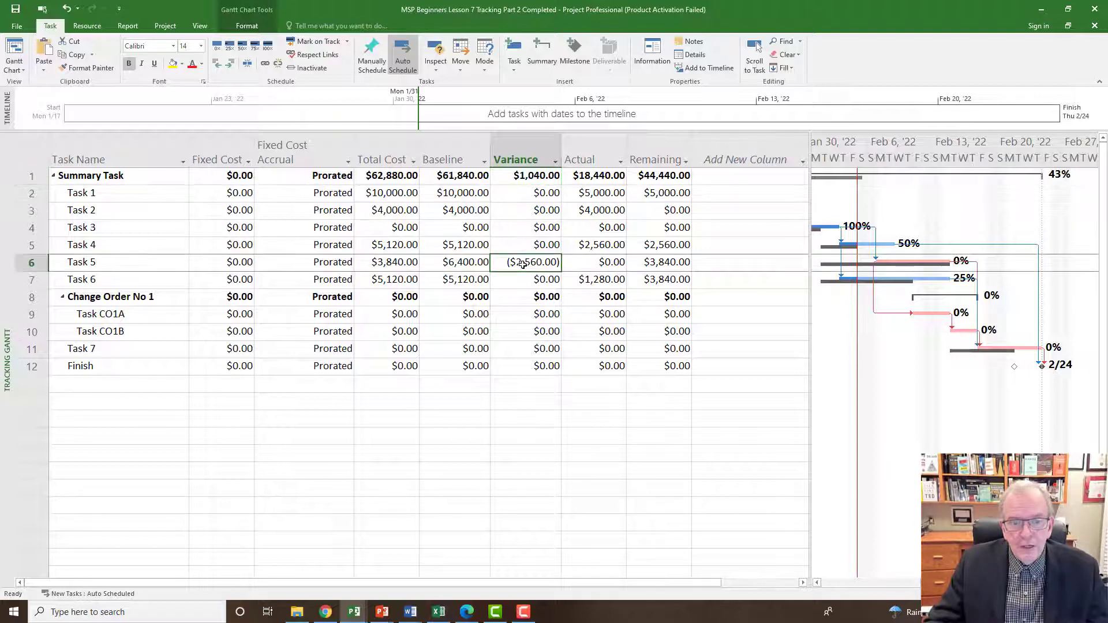
click(537, 176)
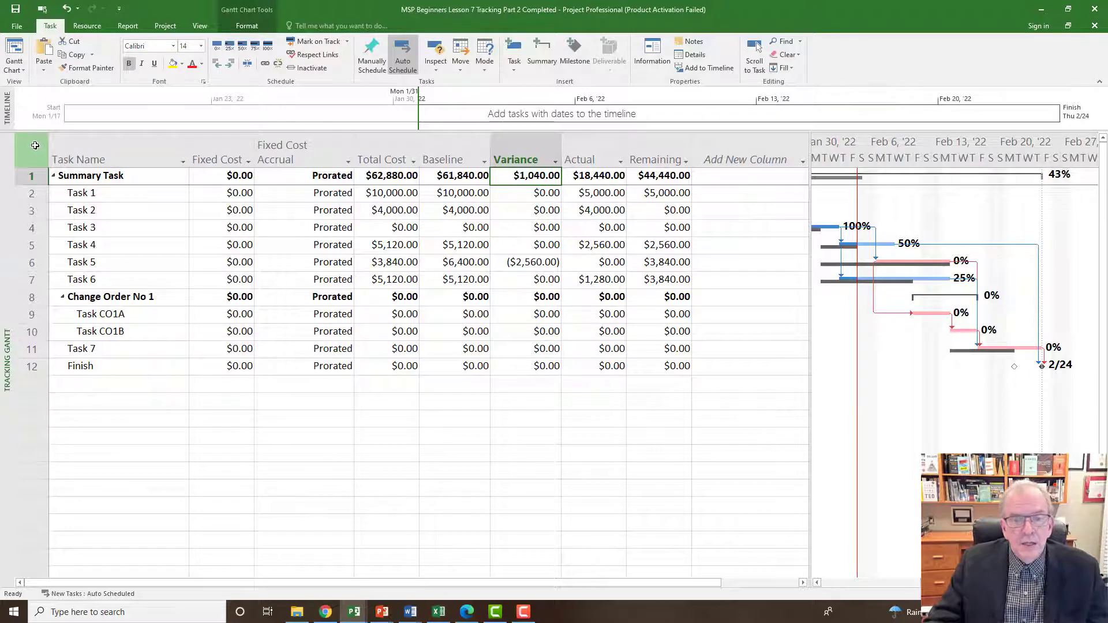
Switch the Tracking Gantt's table from Cost back to Variance.
mouse_move(33, 146)
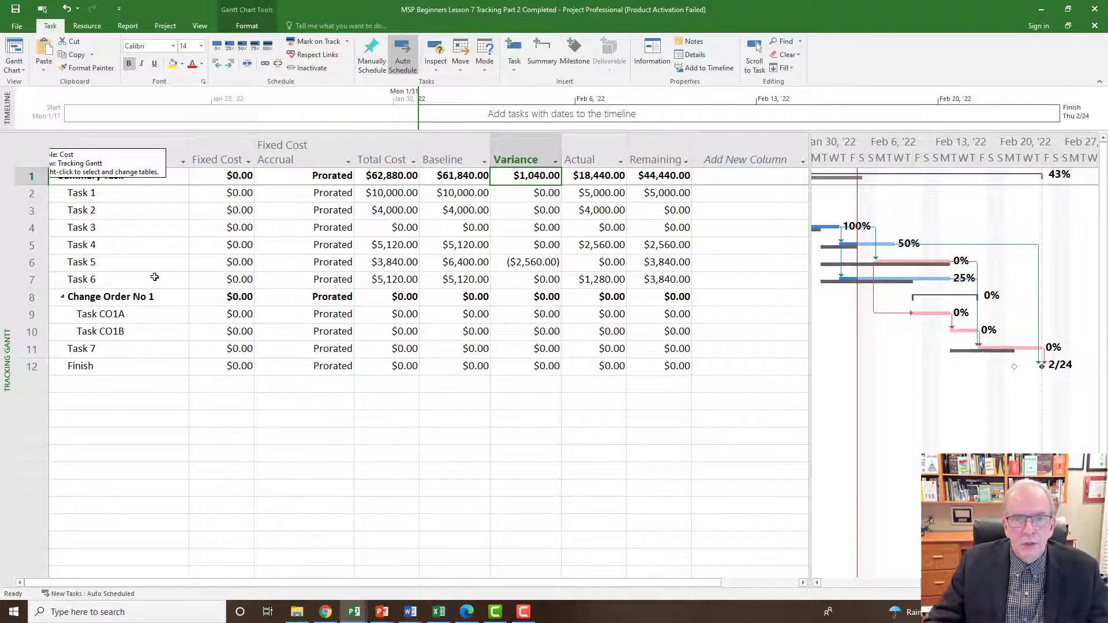
click(30, 154)
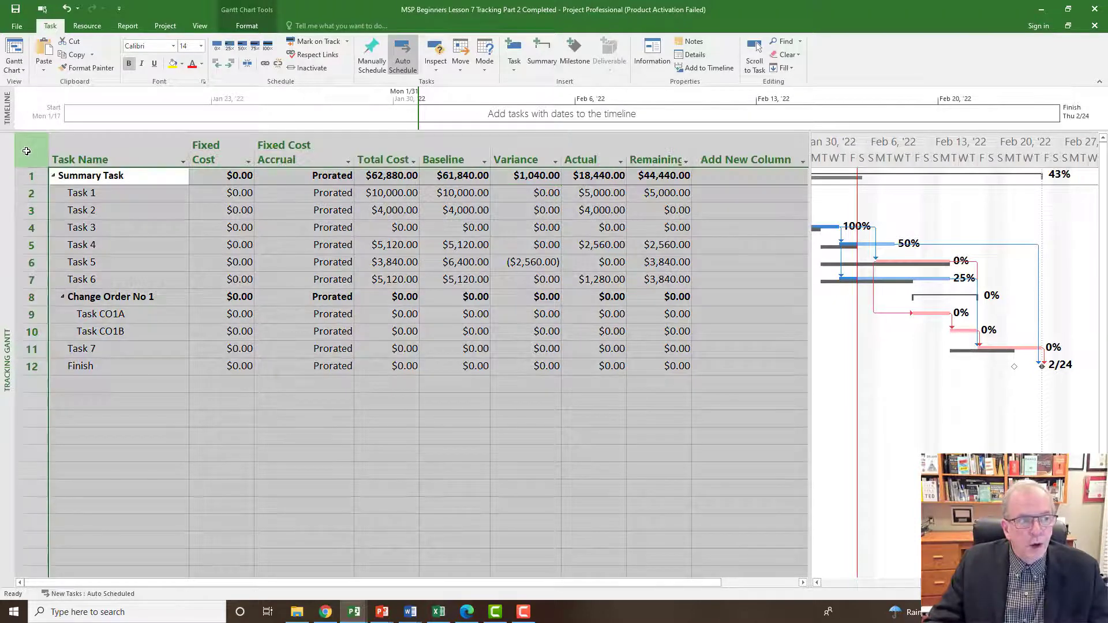
right_click(29, 154)
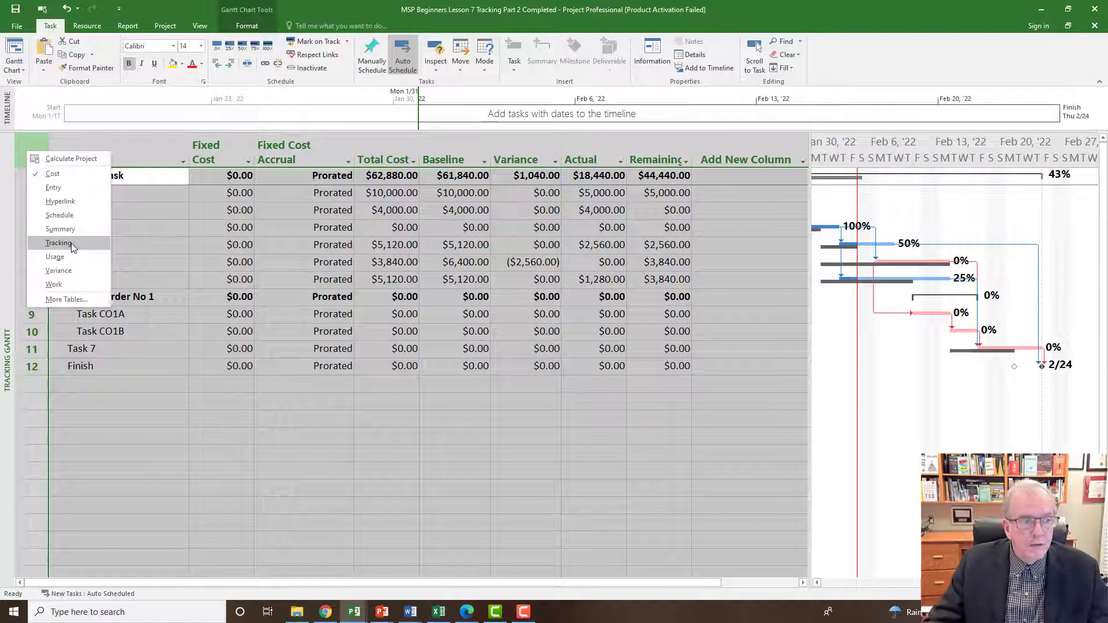
click(58, 271)
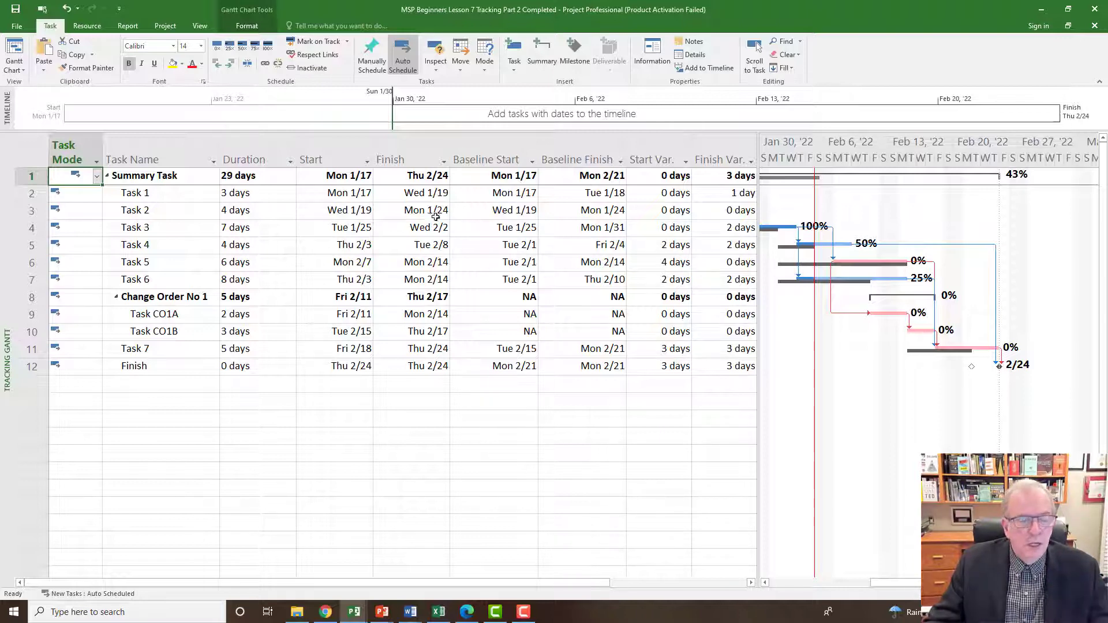
Open the Resource Sheet and check the cost variances for Site Super, PM and Labourers.
right_click(7, 297)
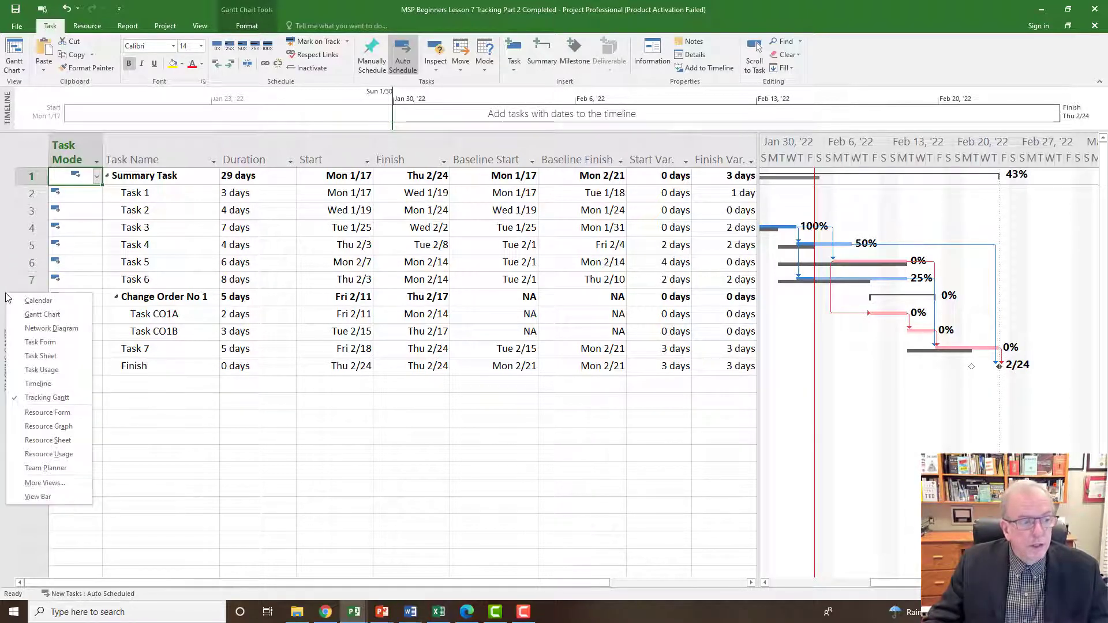
click(26, 442)
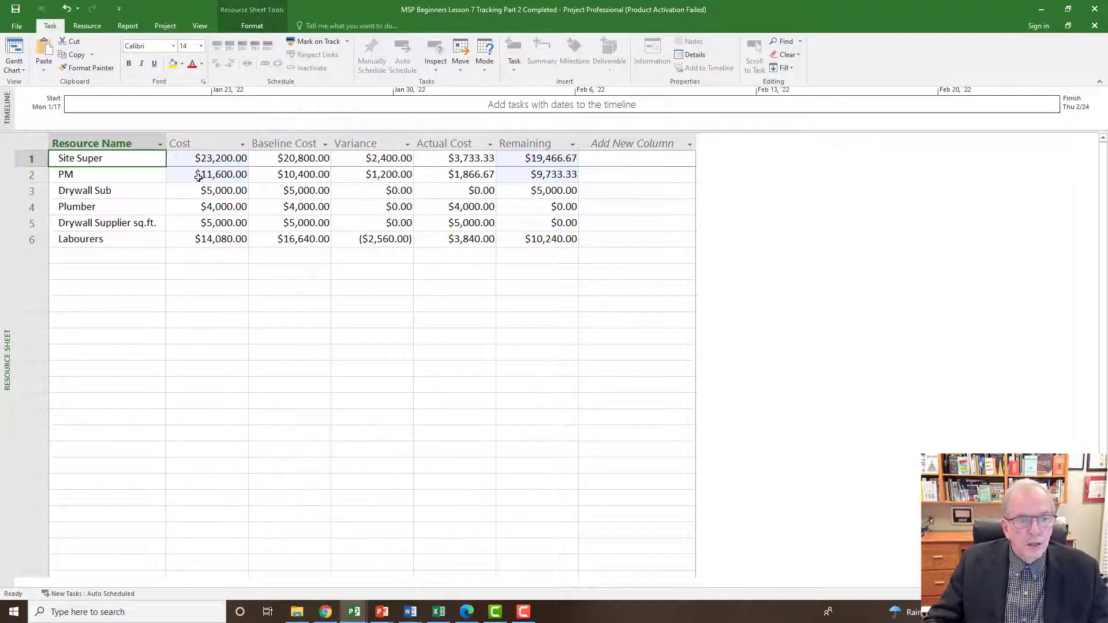
click(391, 161)
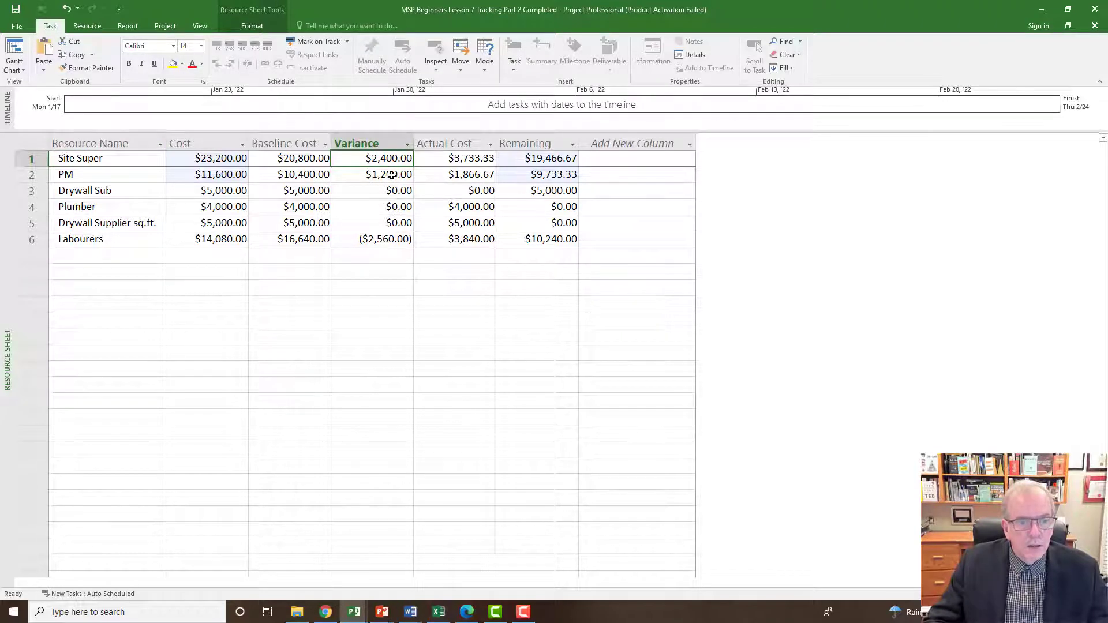
click(391, 176)
click(392, 156)
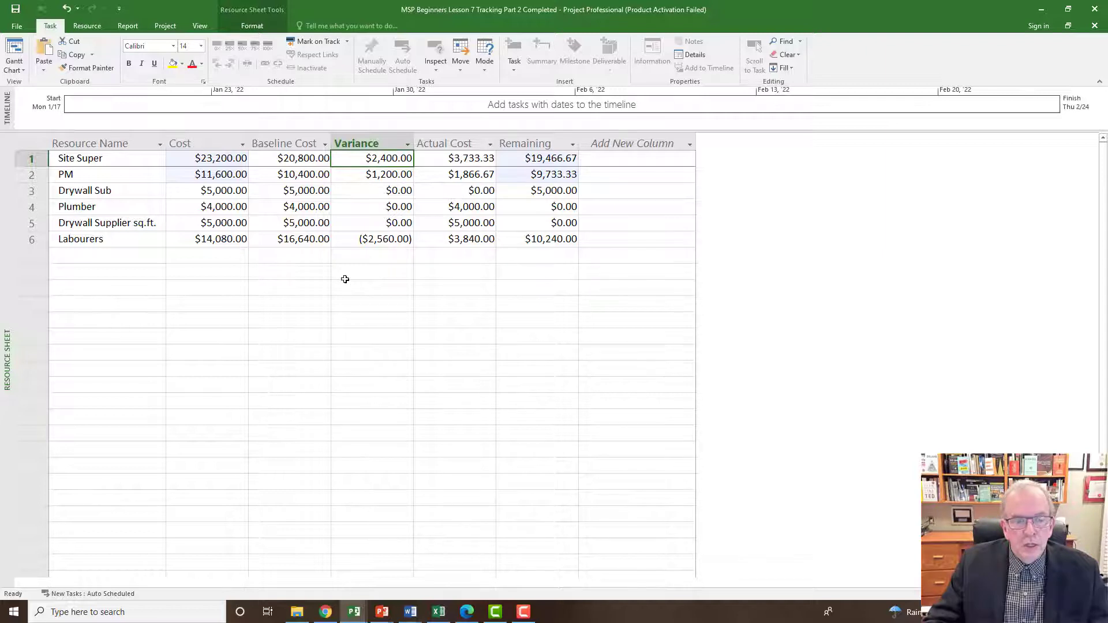
click(383, 242)
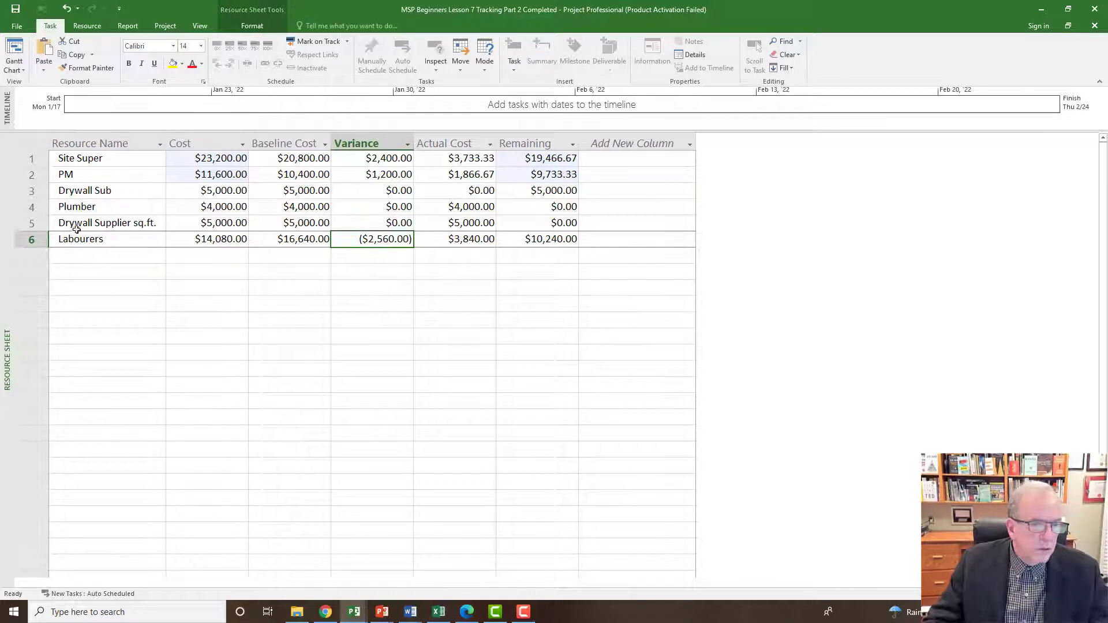
Switch to the Gantt Chart view with the Cost table and examine the change order's bars beside the task costs.
right_click(8, 179)
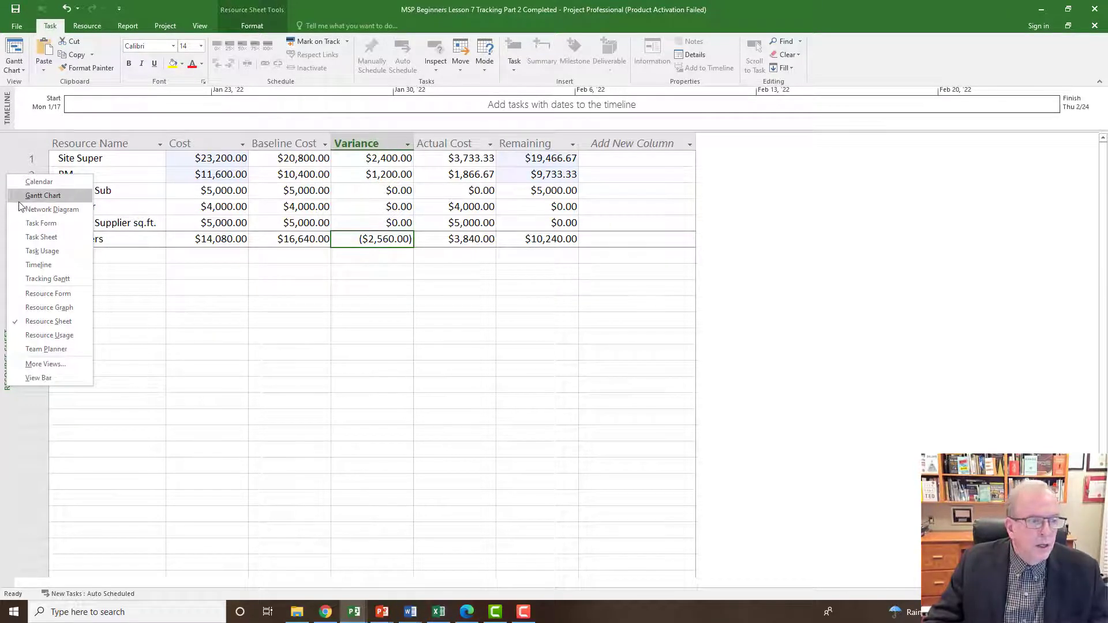
click(23, 195)
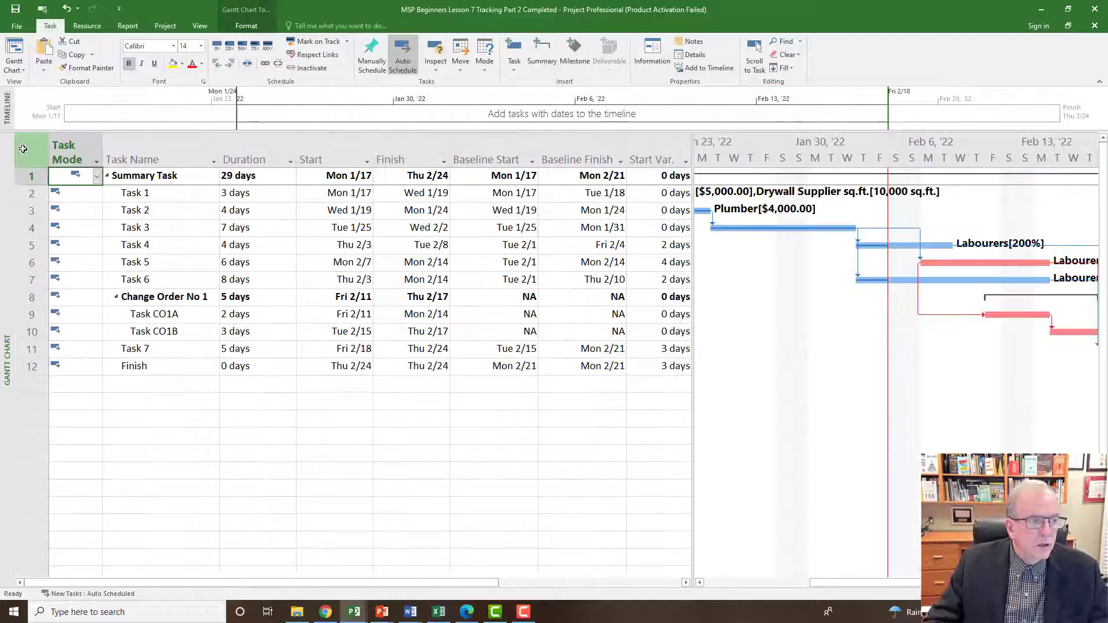
right_click(30, 151)
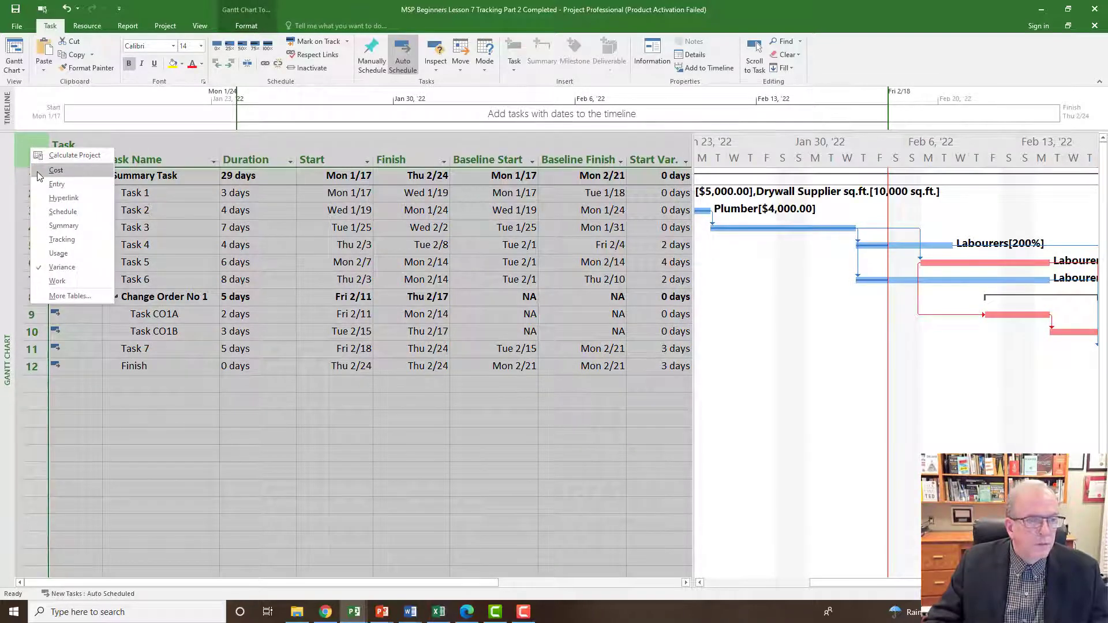
click(38, 171)
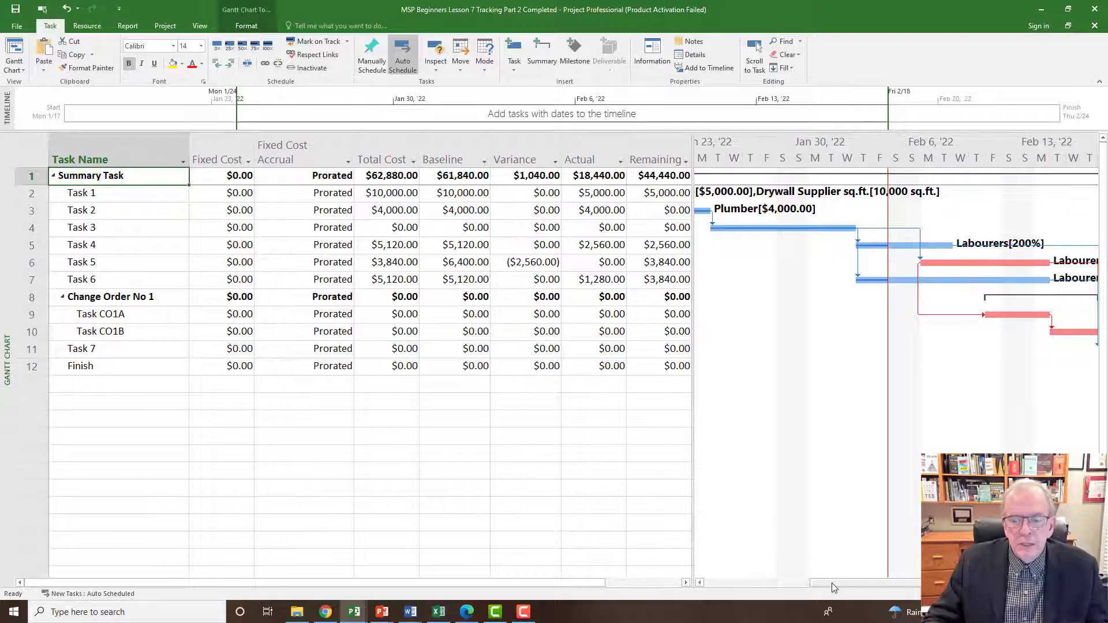
drag(832, 584, 883, 587)
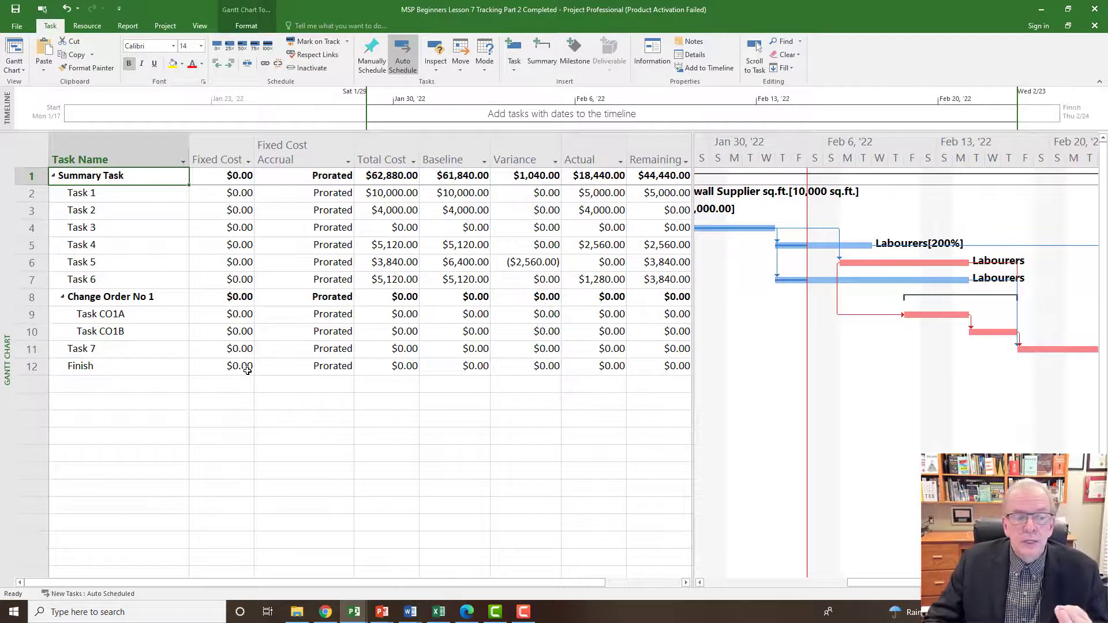
Display the Variance table in the Gantt Chart and widen the table area to reveal the Finish Variance column.
right_click(34, 143)
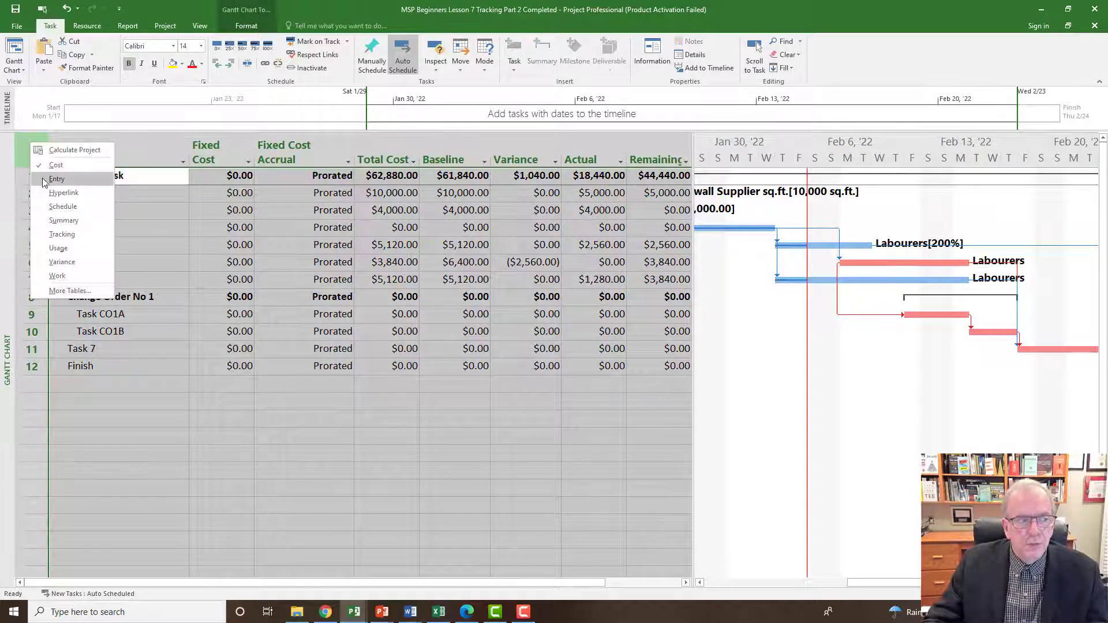
click(53, 263)
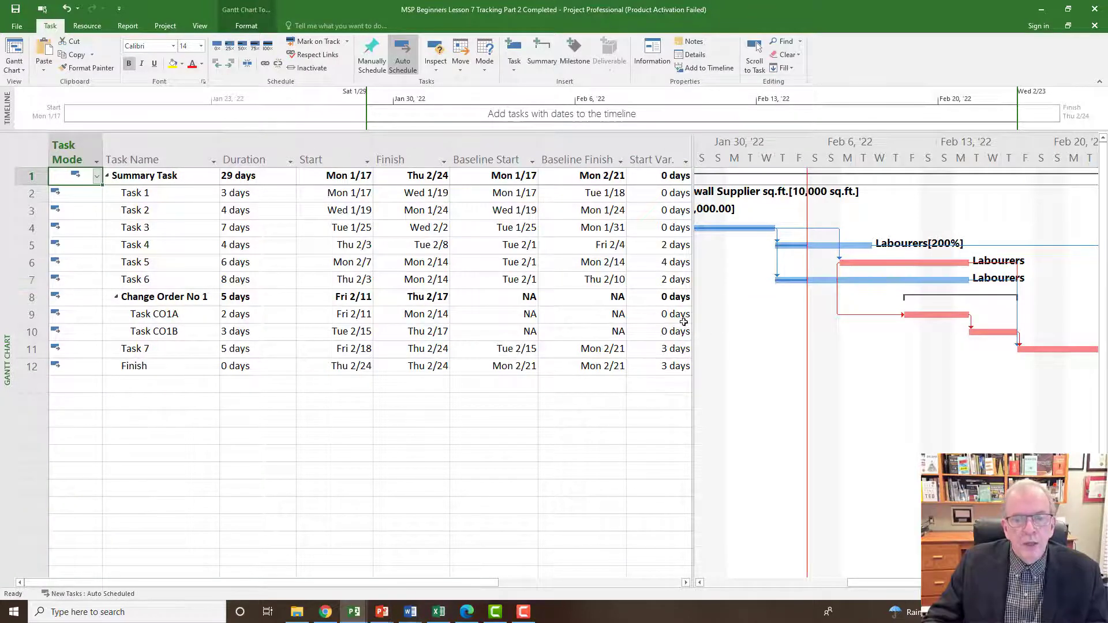
drag(693, 315, 757, 320)
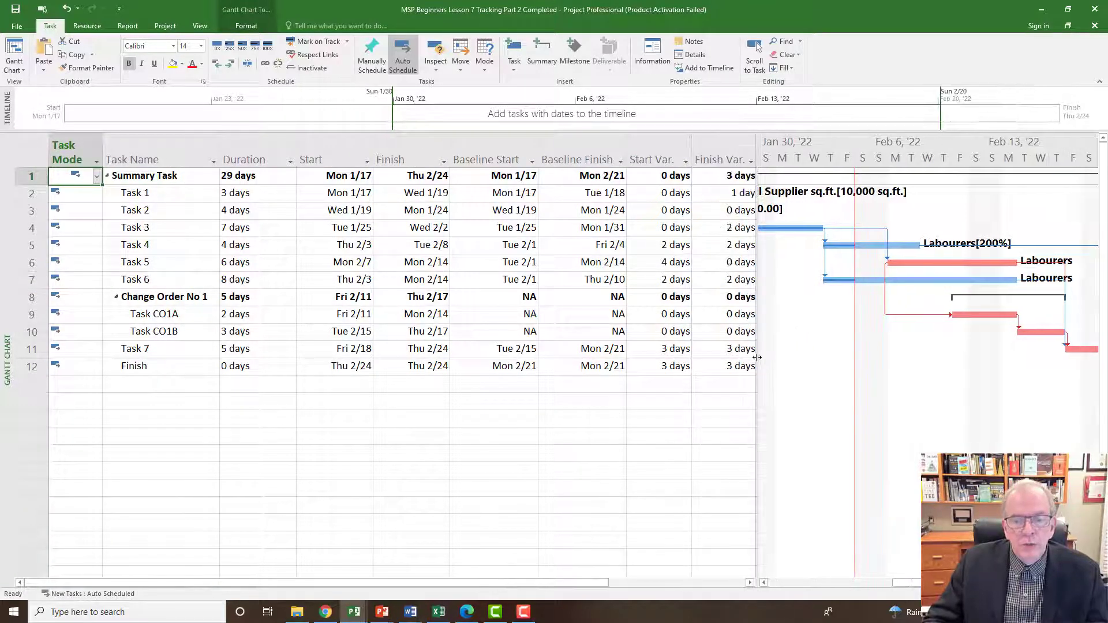